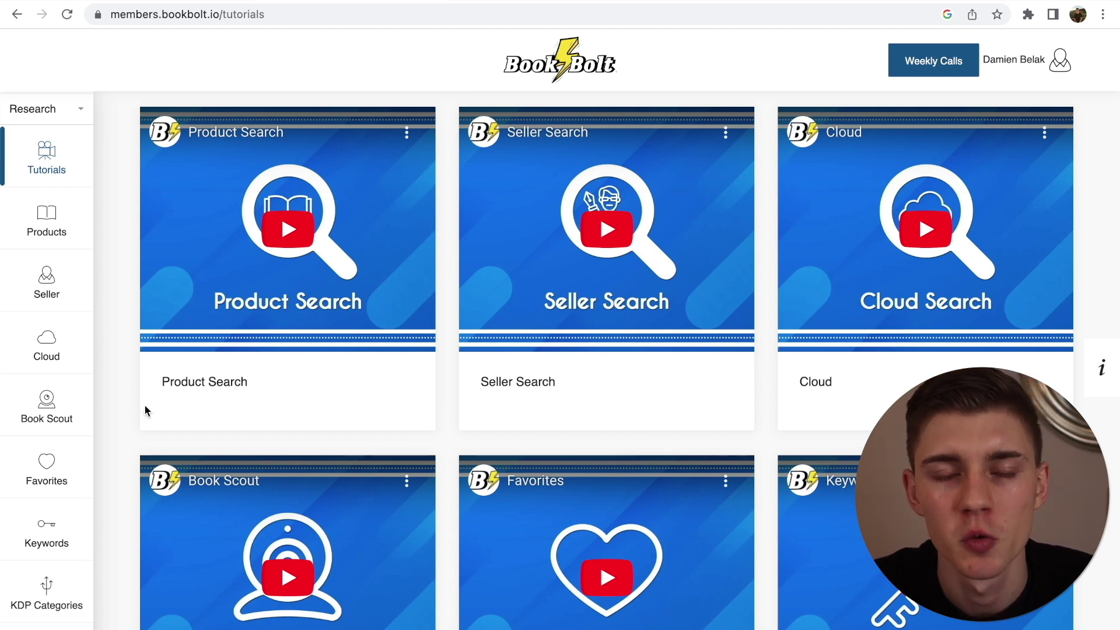
scroll(144, 409, down, 4)
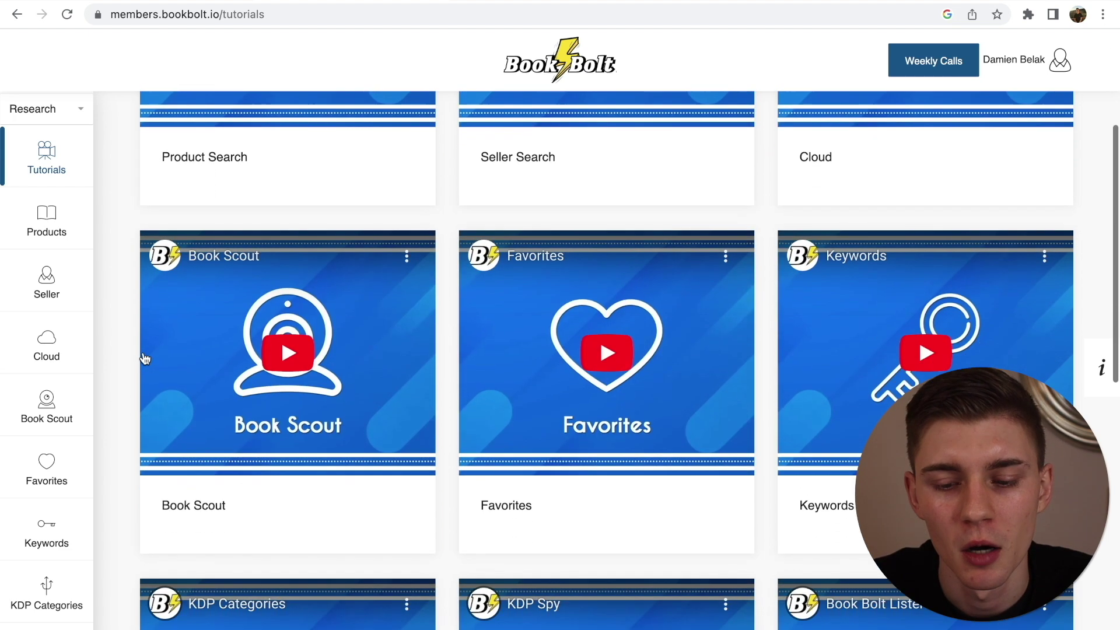
scroll(1100, 242, up, 1)
scroll(1100, 243, down, 3)
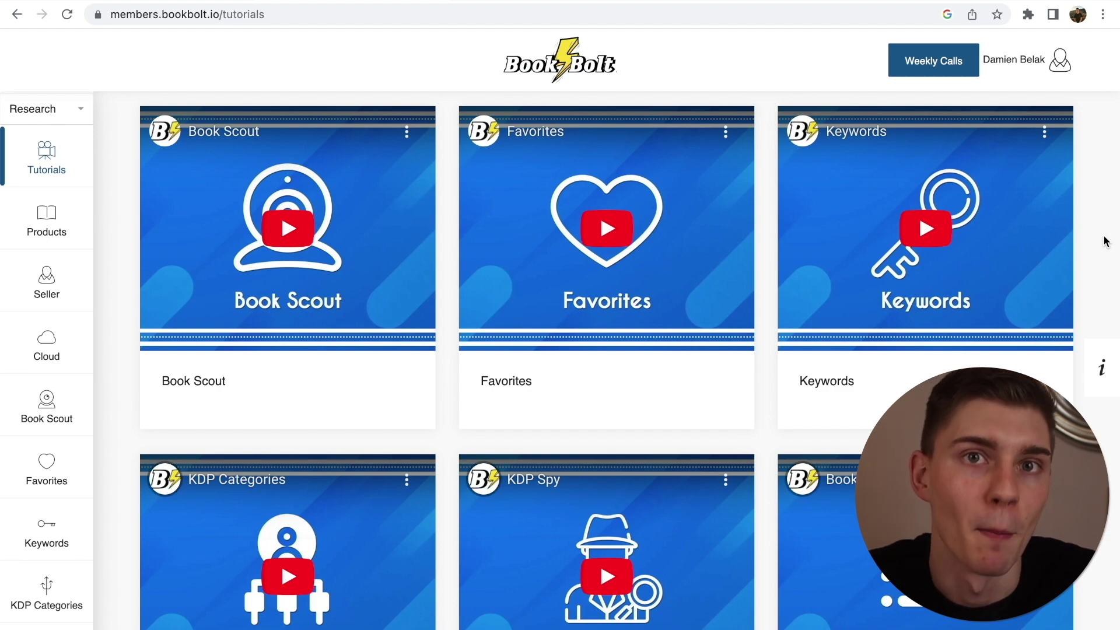
scroll(1105, 241, down, 3)
scroll(1105, 241, up, 10)
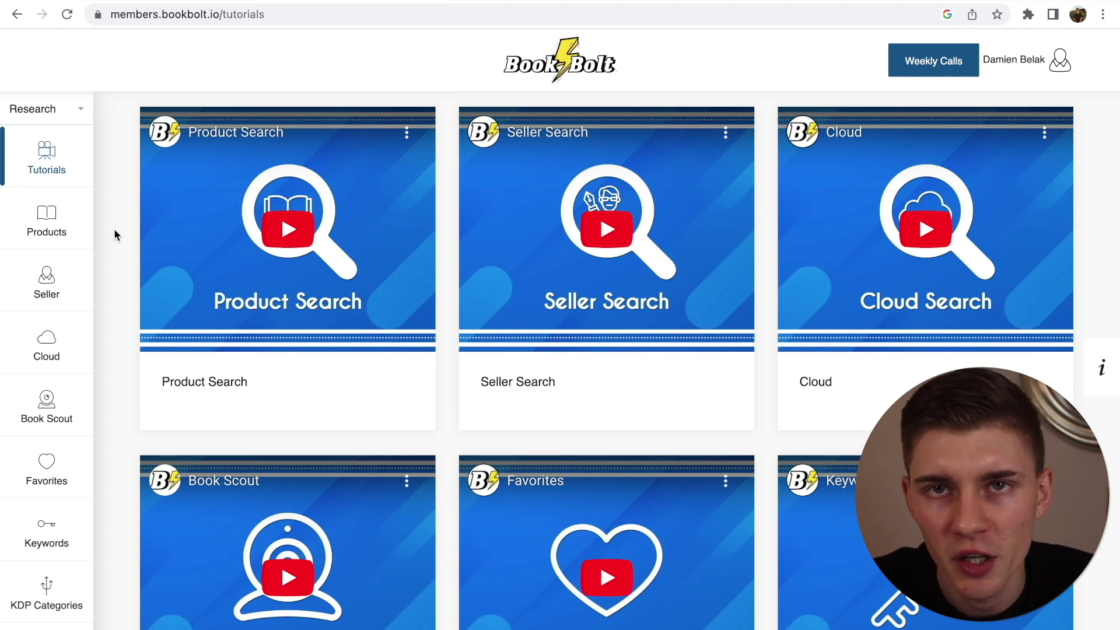
Open the Cloud research tool and set the category to Planner, with bestsellers kept at Top 100.
click(46, 355)
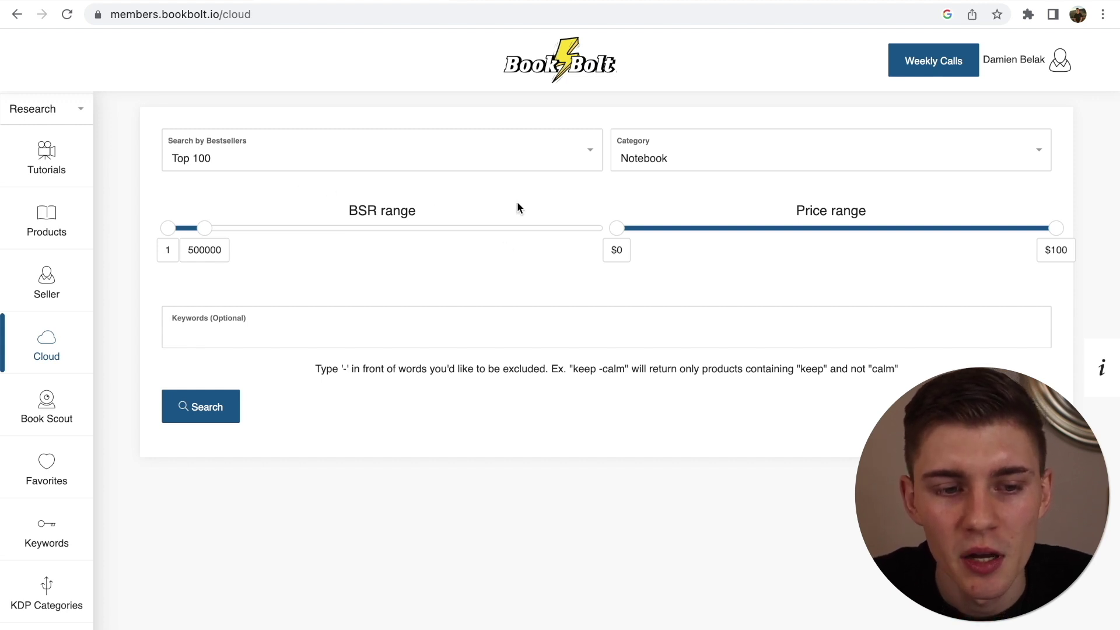
click(387, 168)
click(239, 218)
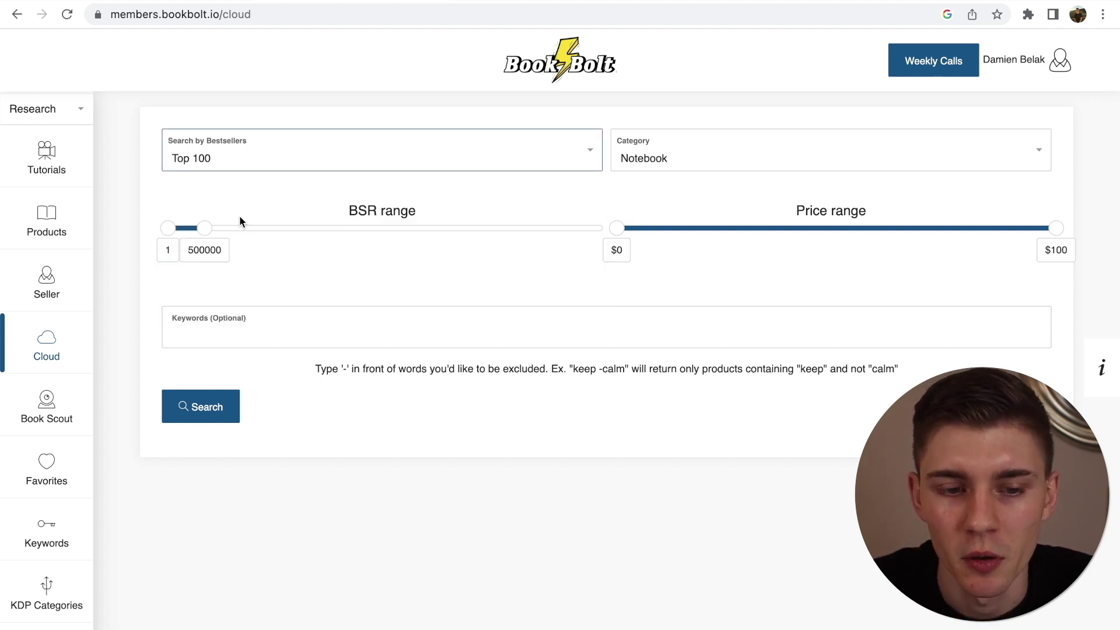
click(484, 207)
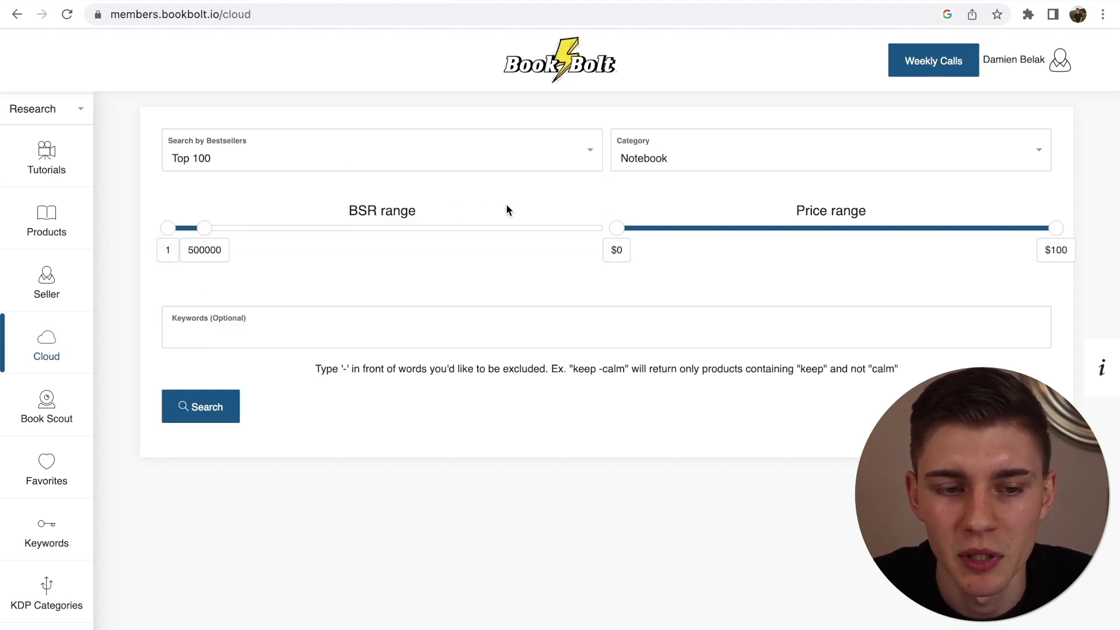
click(718, 163)
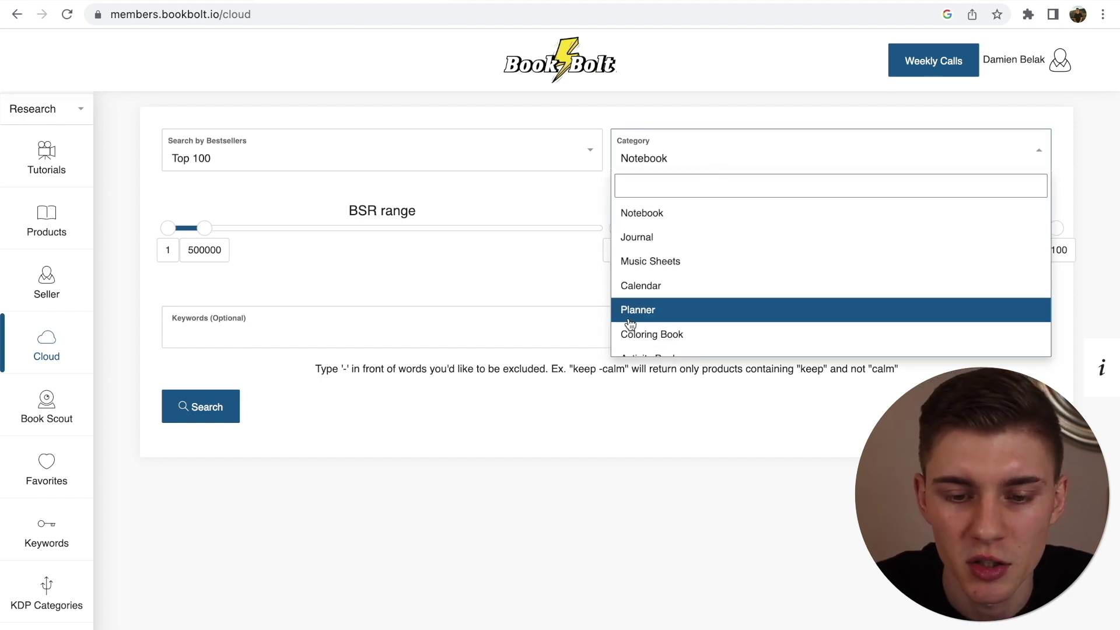
scroll(749, 253, down, 3)
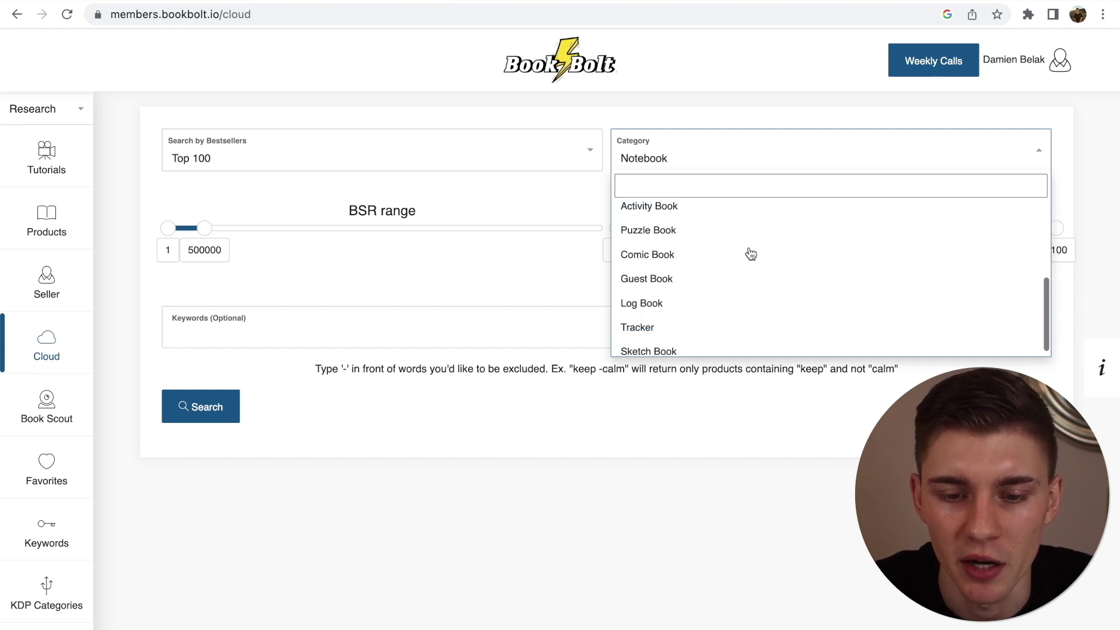
scroll(747, 253, up, 3)
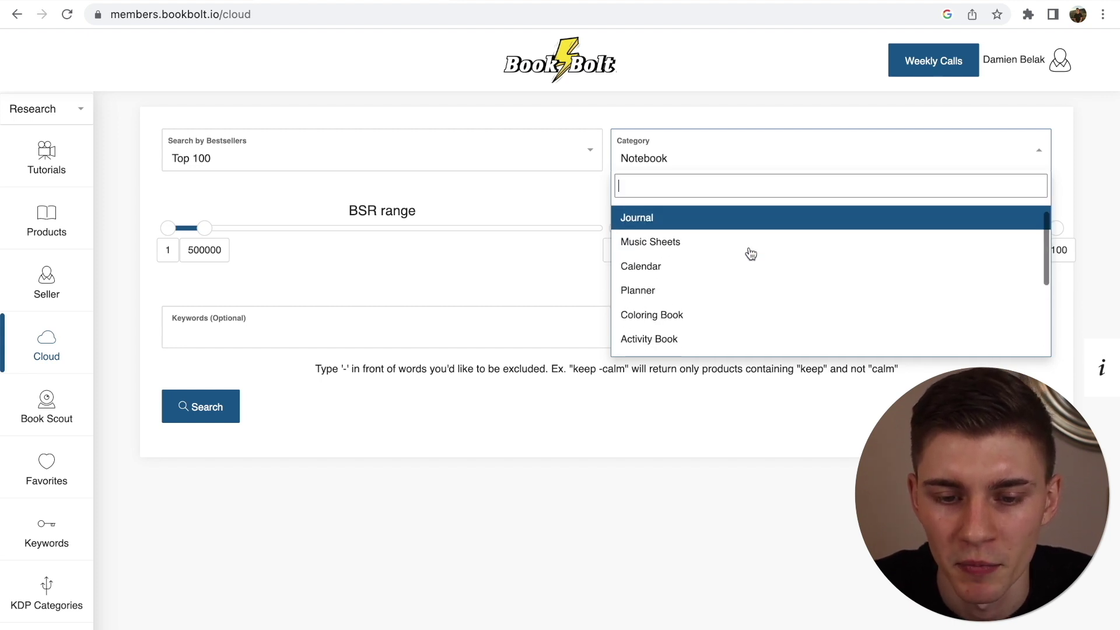
click(670, 295)
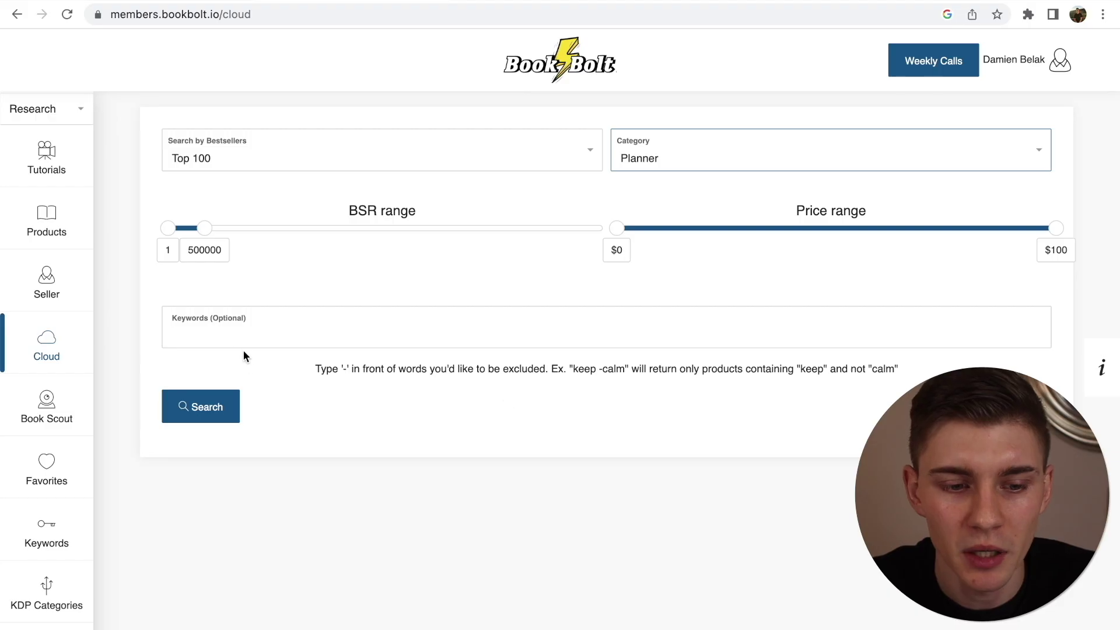
Search the Cloud planners with the keyword "productivity".
click(242, 340)
text(prod)
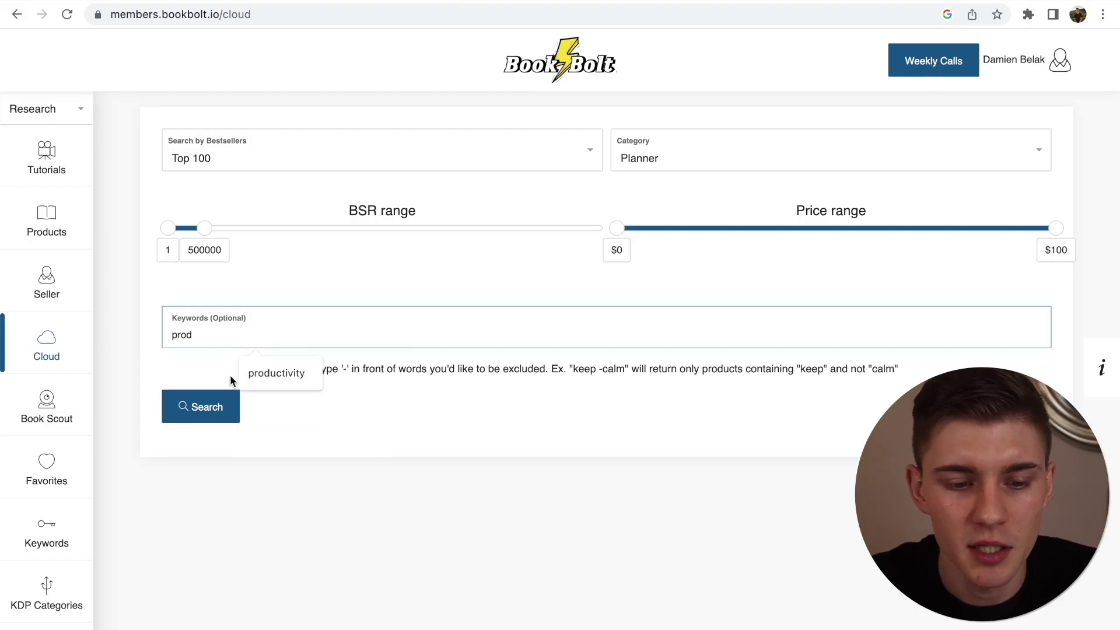
click(264, 381)
click(220, 408)
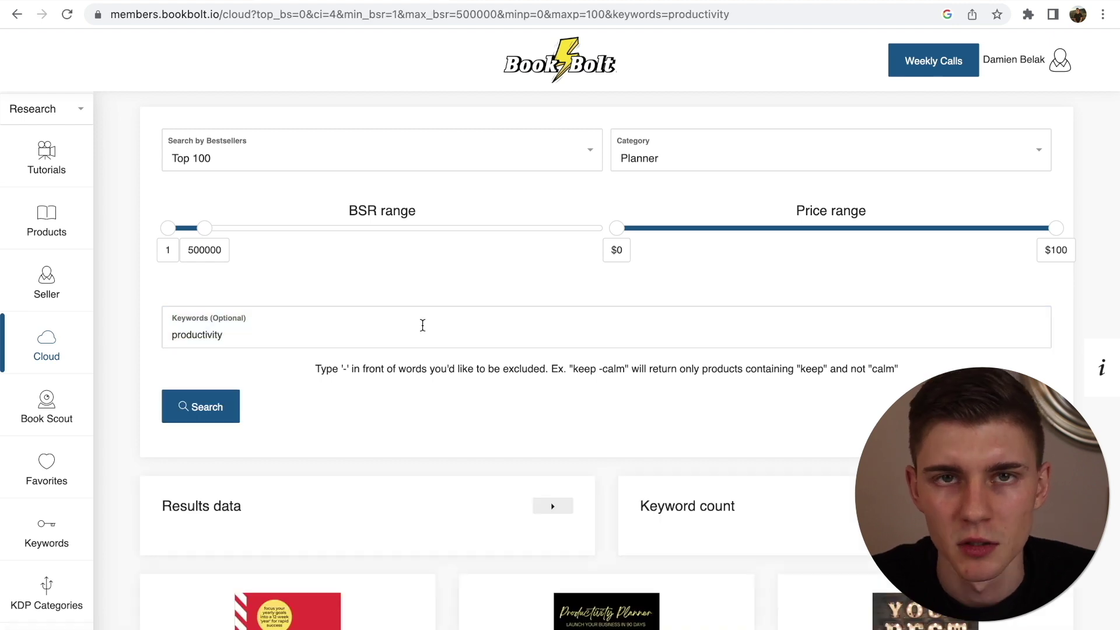
Examine the productivity planner results, comparing their reviews, publication dates, prices, BSR and estimated monthly sales.
scroll(423, 324, down, 6)
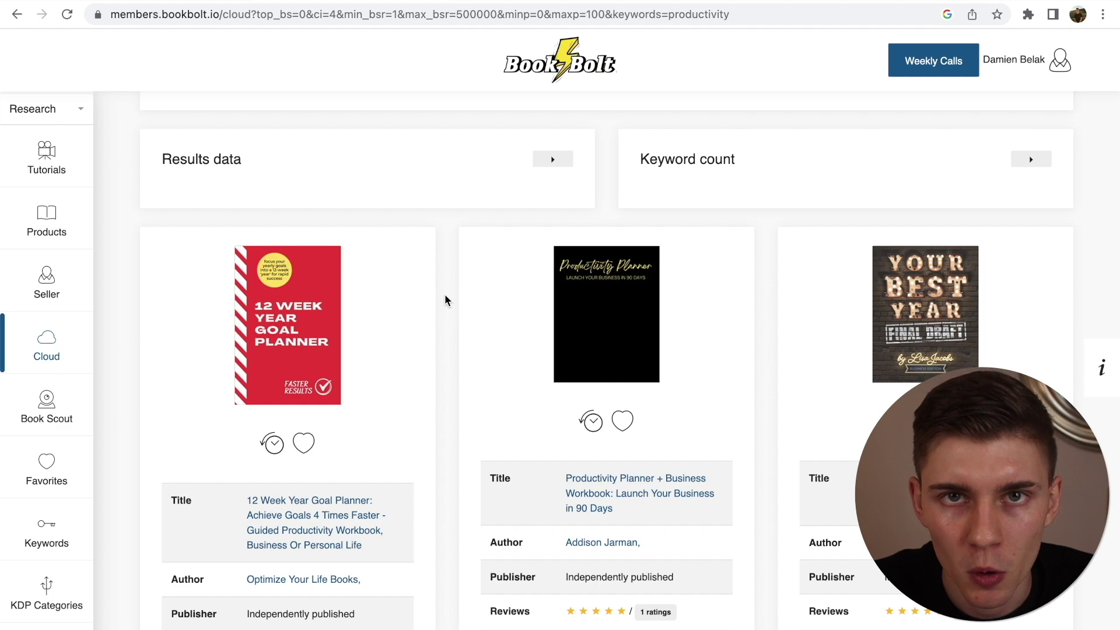
scroll(444, 296, down, 2)
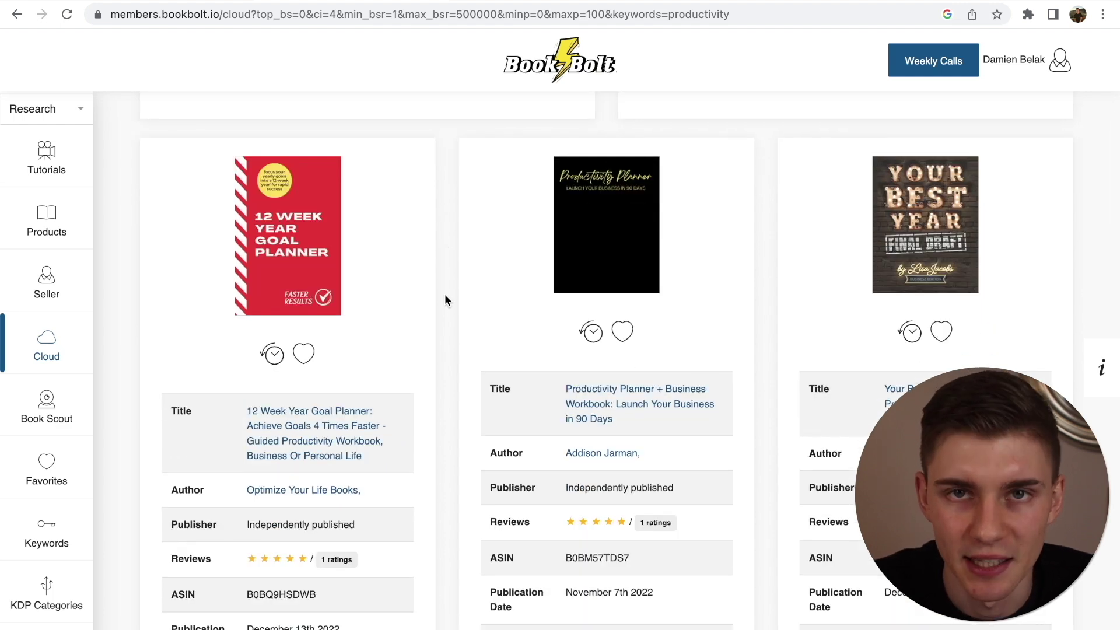
scroll(444, 294, down, 2)
scroll(444, 294, up, 1)
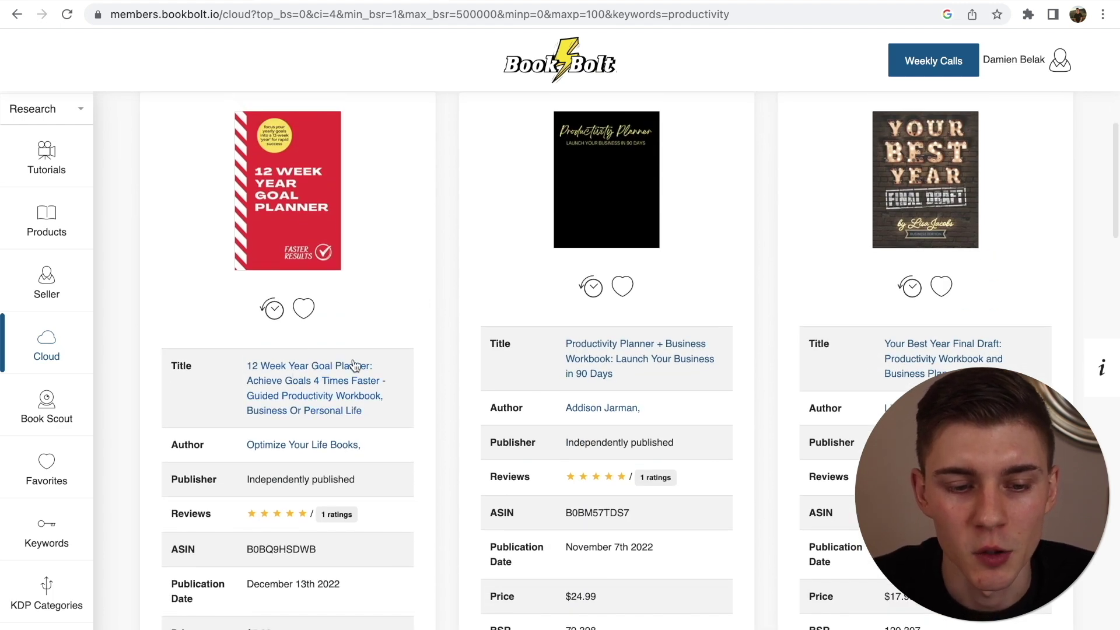
scroll(417, 292, down, 3)
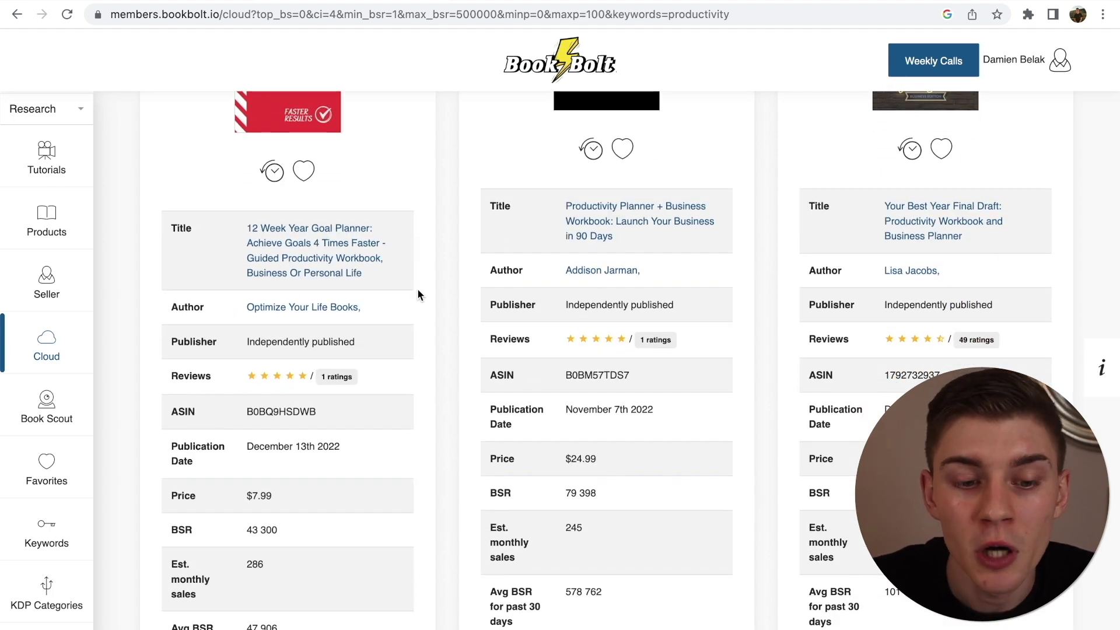
scroll(417, 295, down, 2)
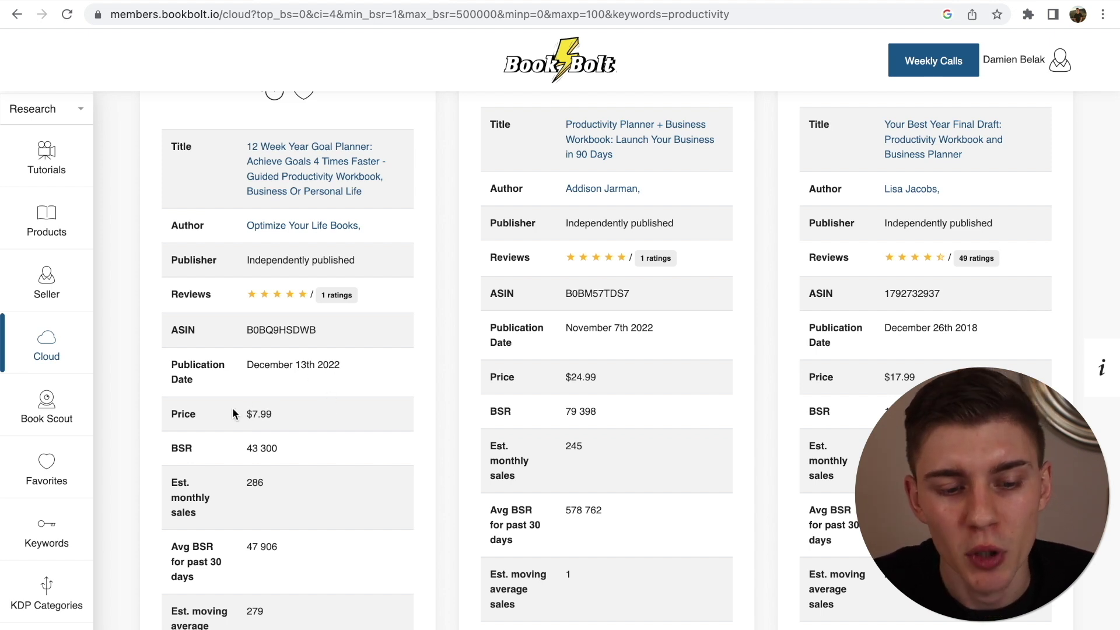
scroll(327, 407, down, 1)
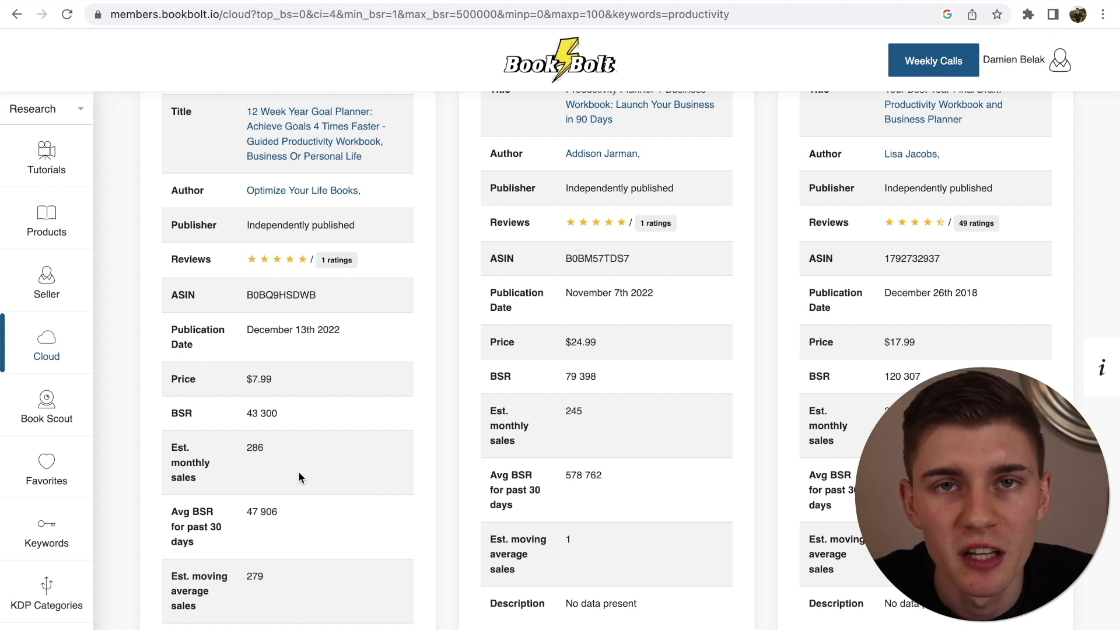
scroll(367, 361, up, 2)
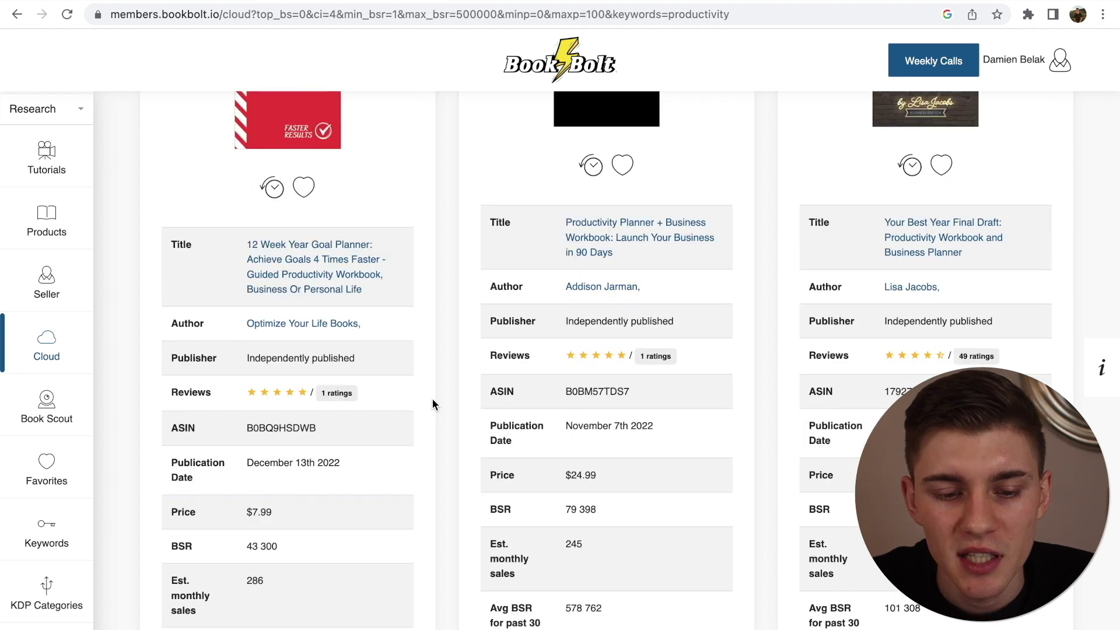
scroll(454, 408, down, 2)
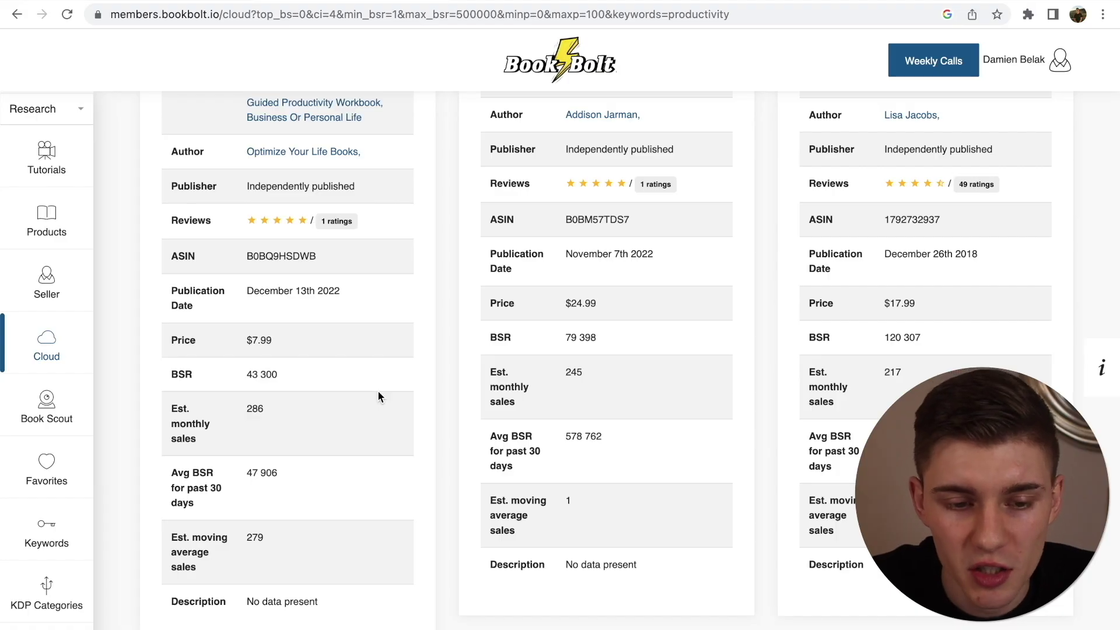
scroll(378, 394, up, 2)
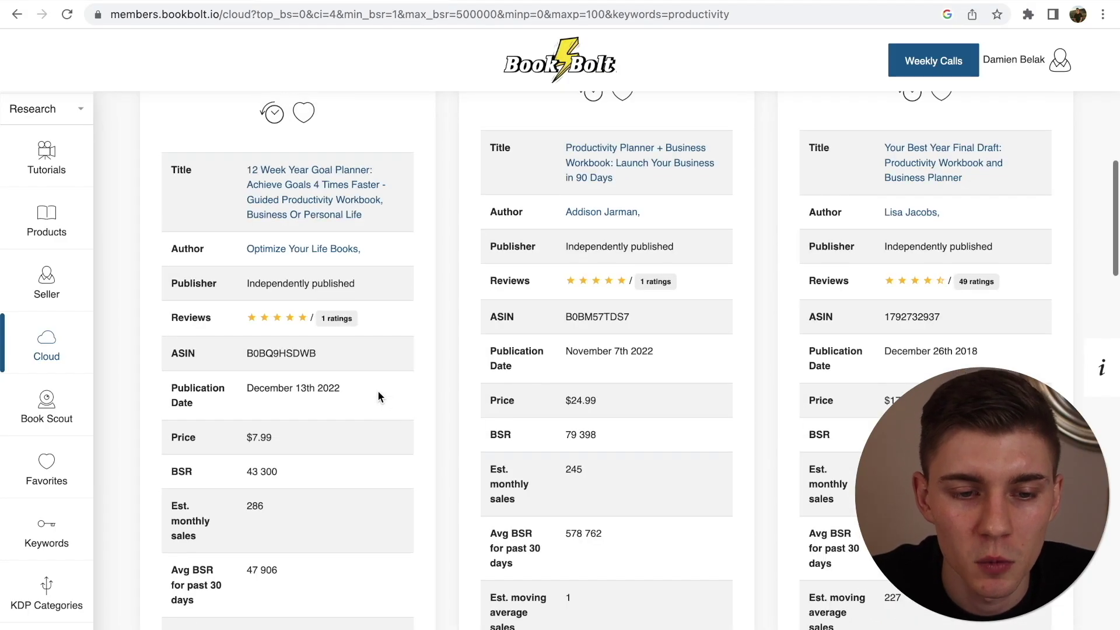
scroll(392, 354, down, 2)
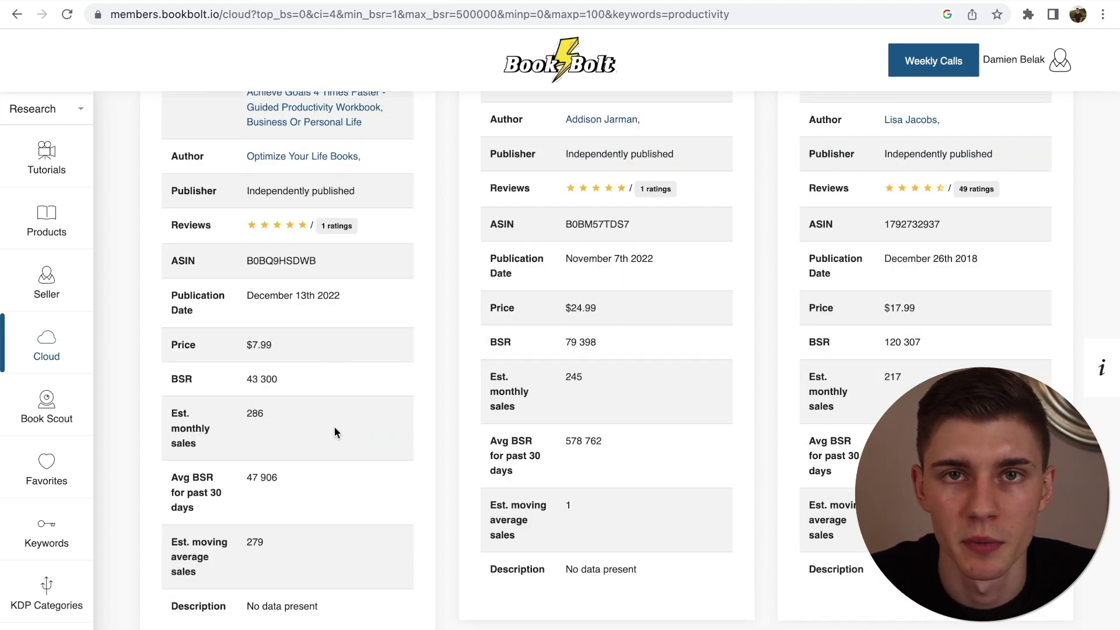
scroll(334, 426, up, 12)
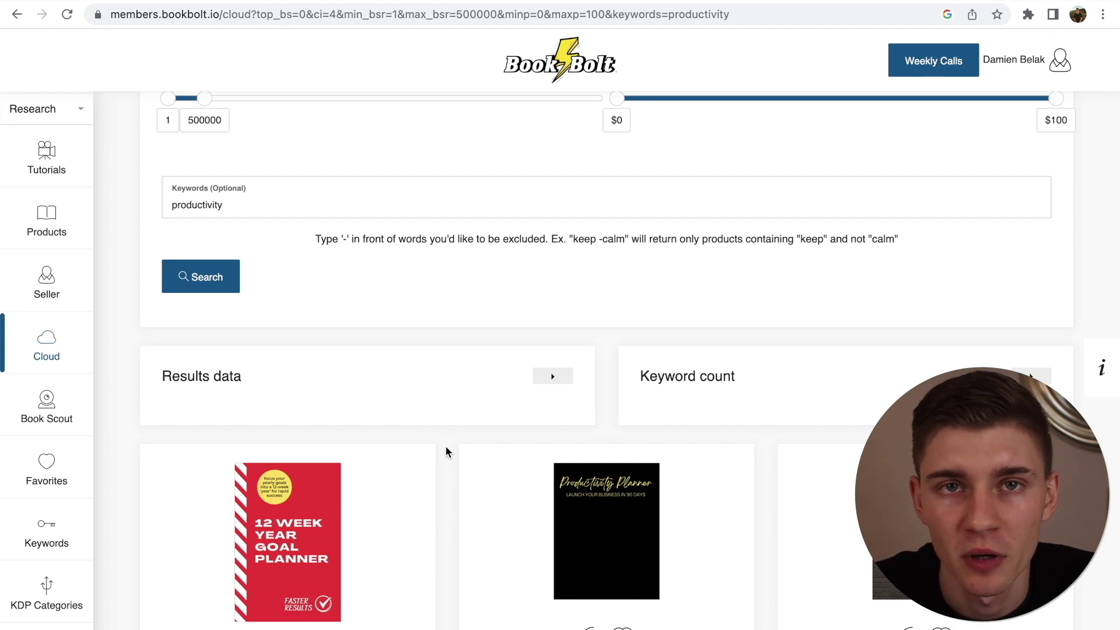
scroll(657, 350, up, 2)
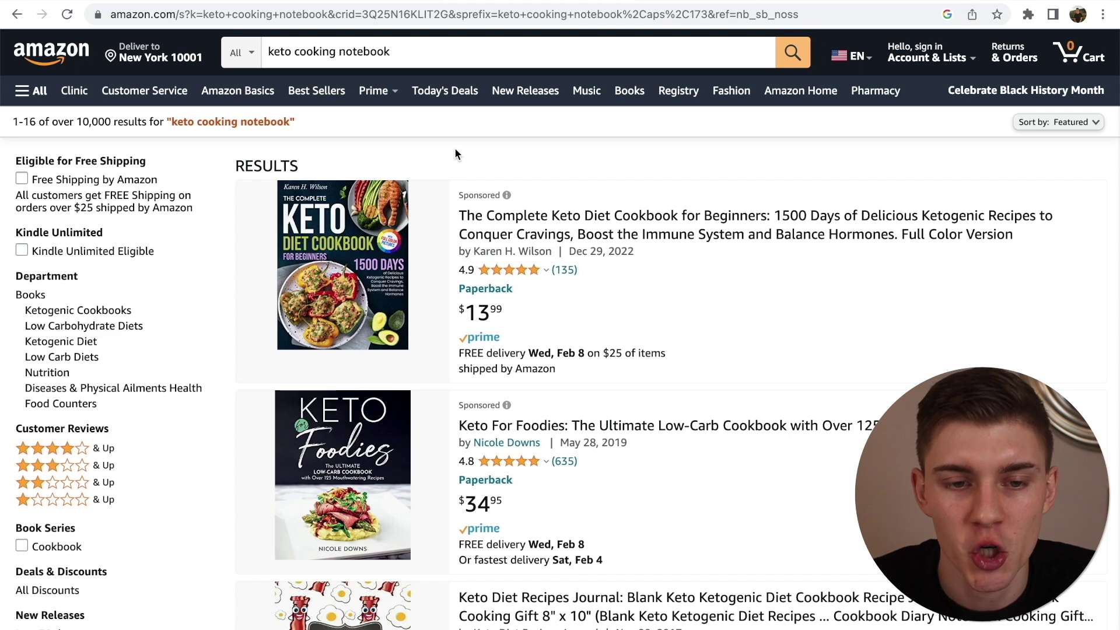
Switch to Amazon and search for the suggested phrase "productivity planner".
click(405, 51)
key(super+a)
text(producti)
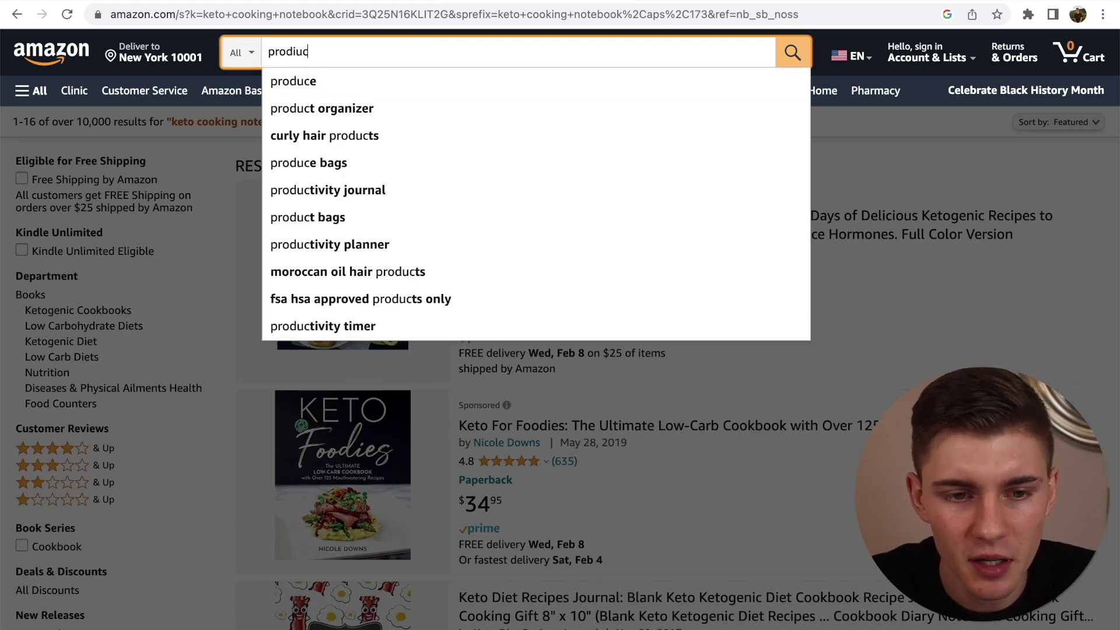
text(vuty)
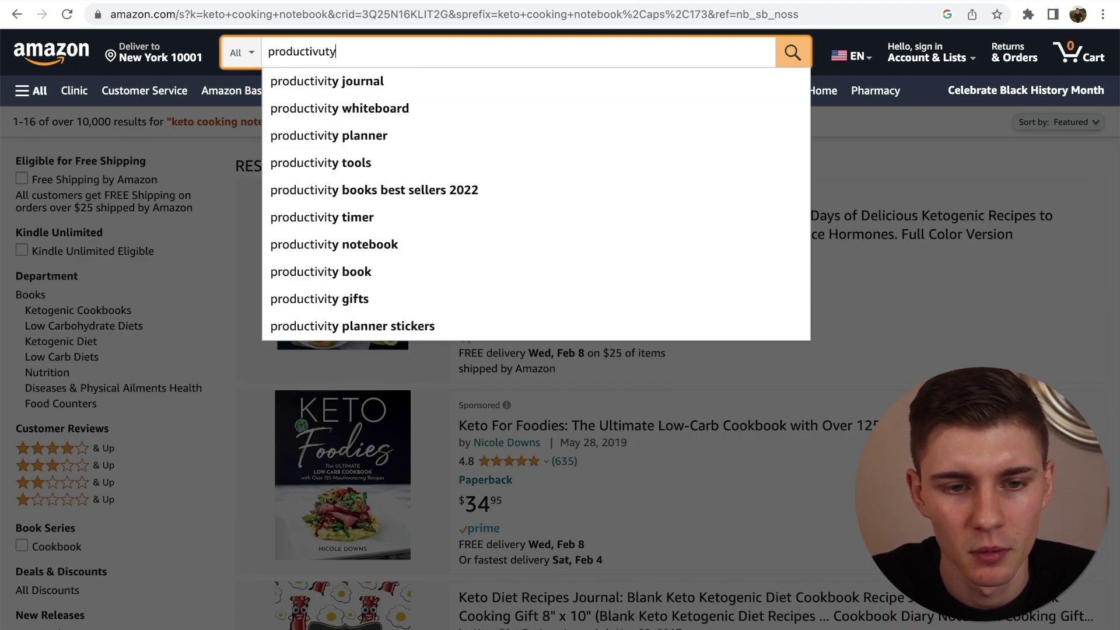
click(422, 132)
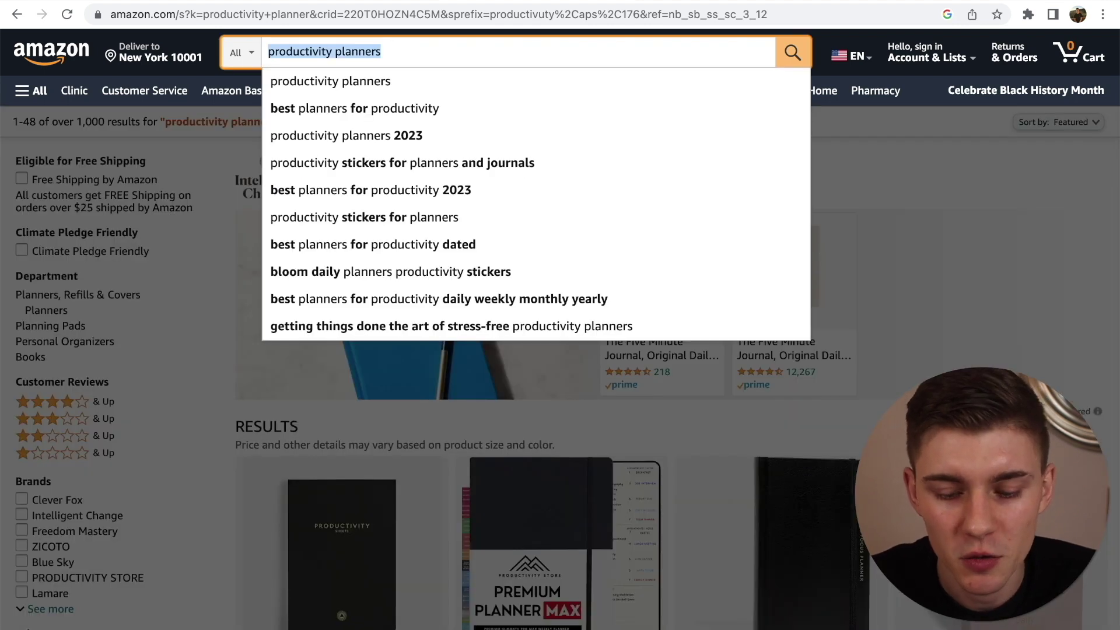
Replace the Amazon search with the suggested phrase "social media content planner" and run it.
key(BackSpace)
text(social media conte)
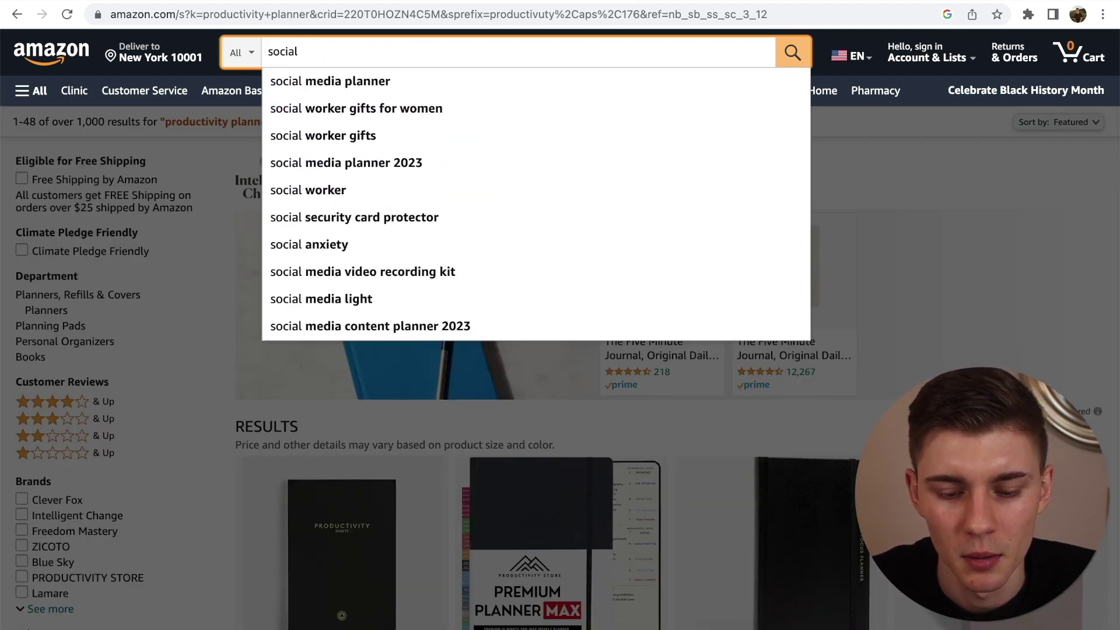
text(nt)
key(Down)
key(Return)
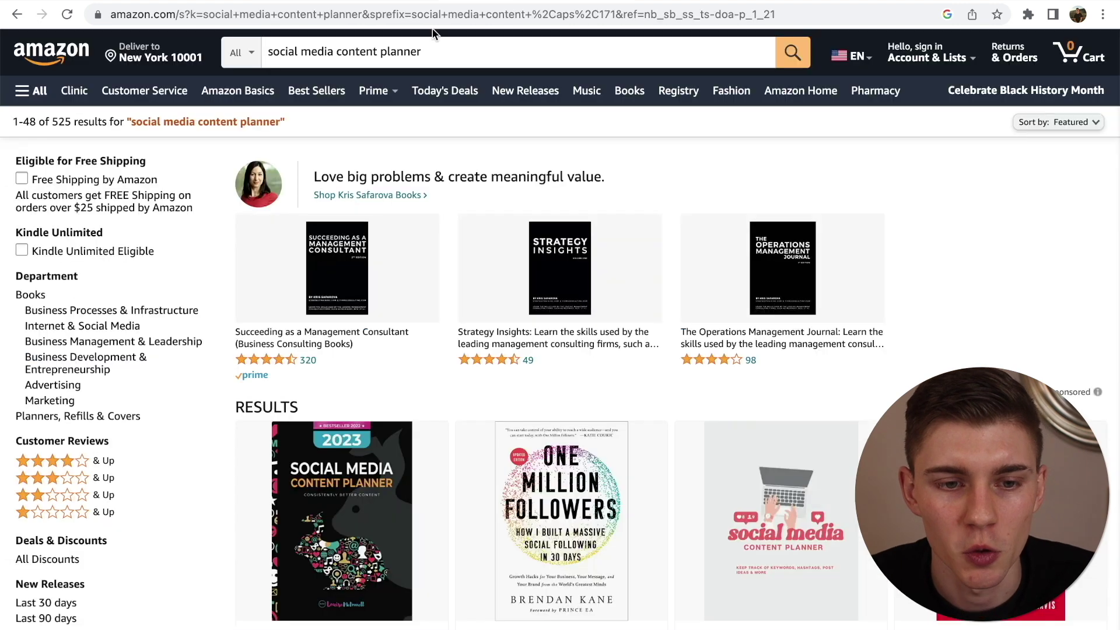
Switch back to Book Bolt and search the Cloud planners with the keyword "social media".
click(430, 57)
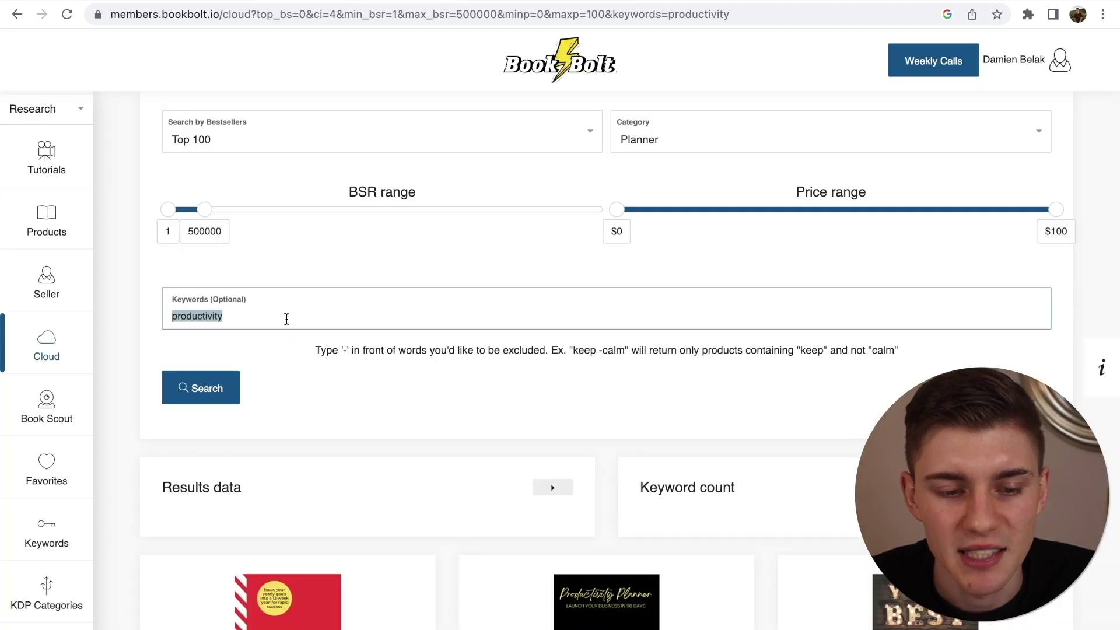
text(social media content planner)
click(220, 395)
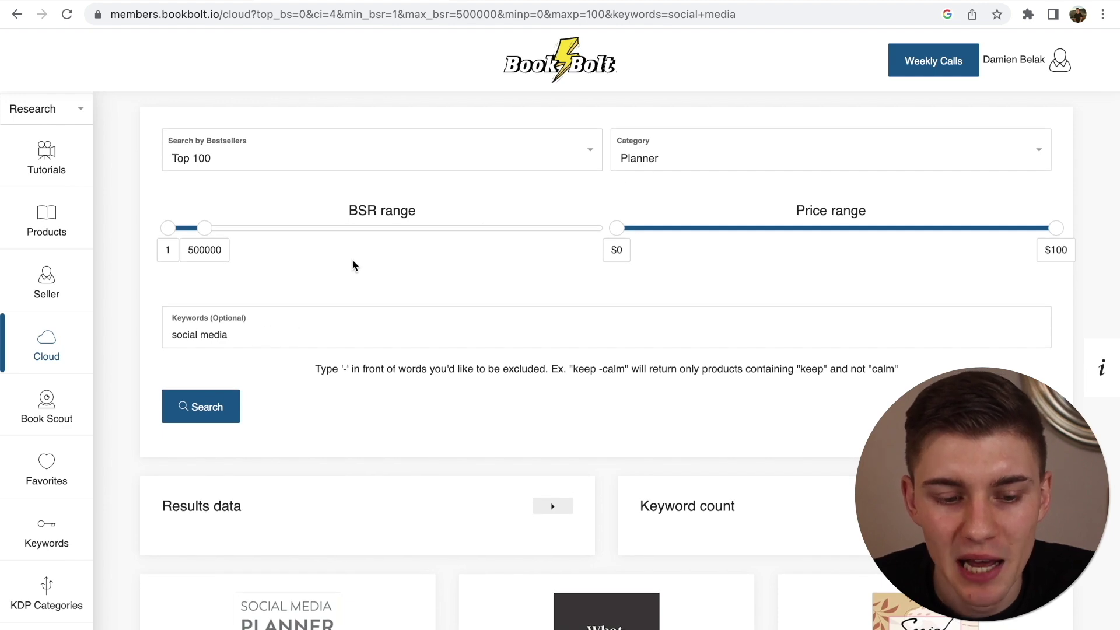
Examine the social media planner results, comparing their reviews, publication dates, prices, BSR and estimated monthly sales.
scroll(483, 227, down, 5)
scroll(465, 273, down, 8)
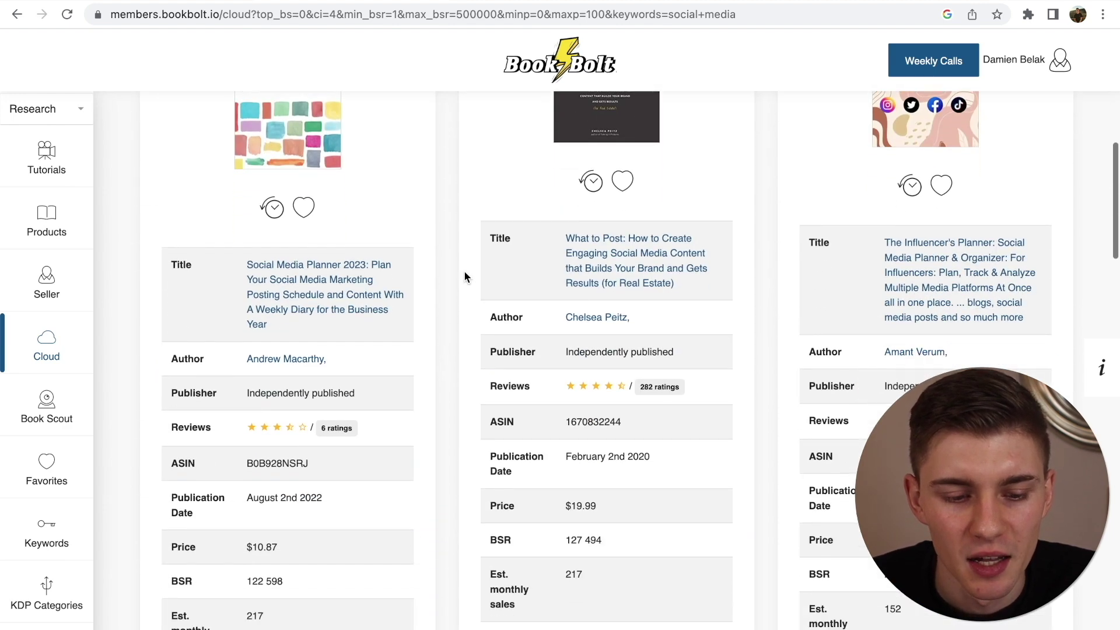
scroll(463, 273, up, 1)
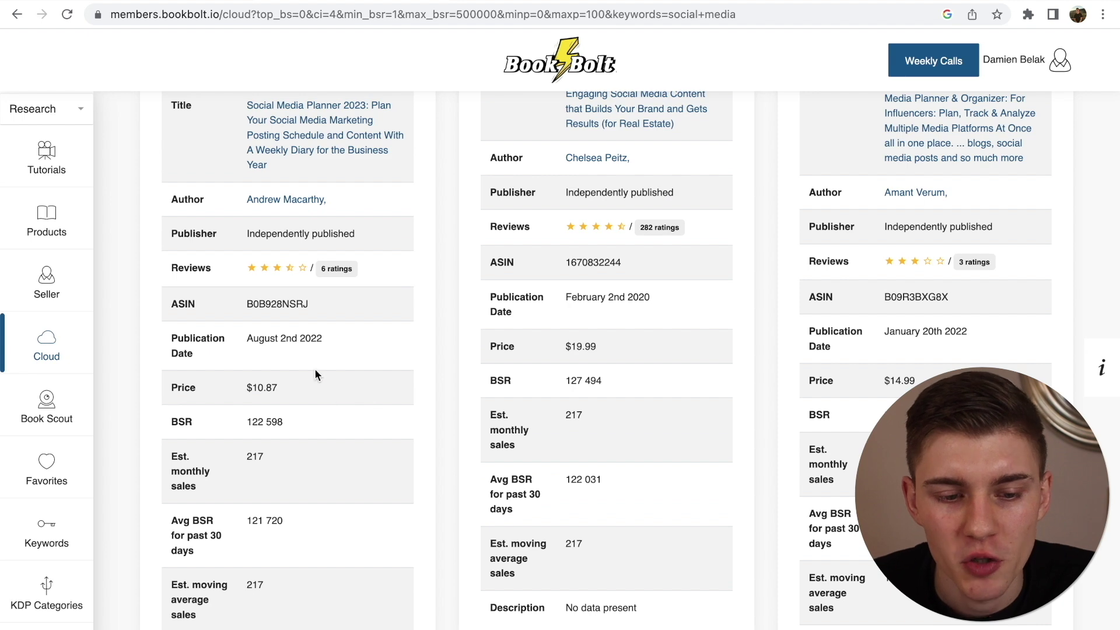
scroll(318, 406, down, 1)
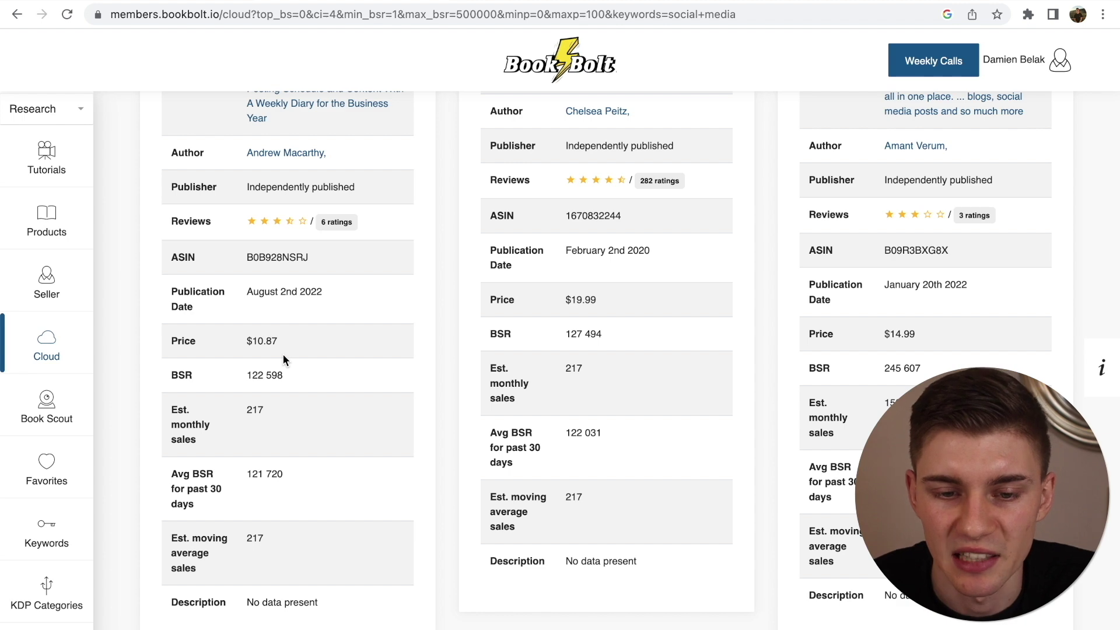
scroll(284, 359, up, 3)
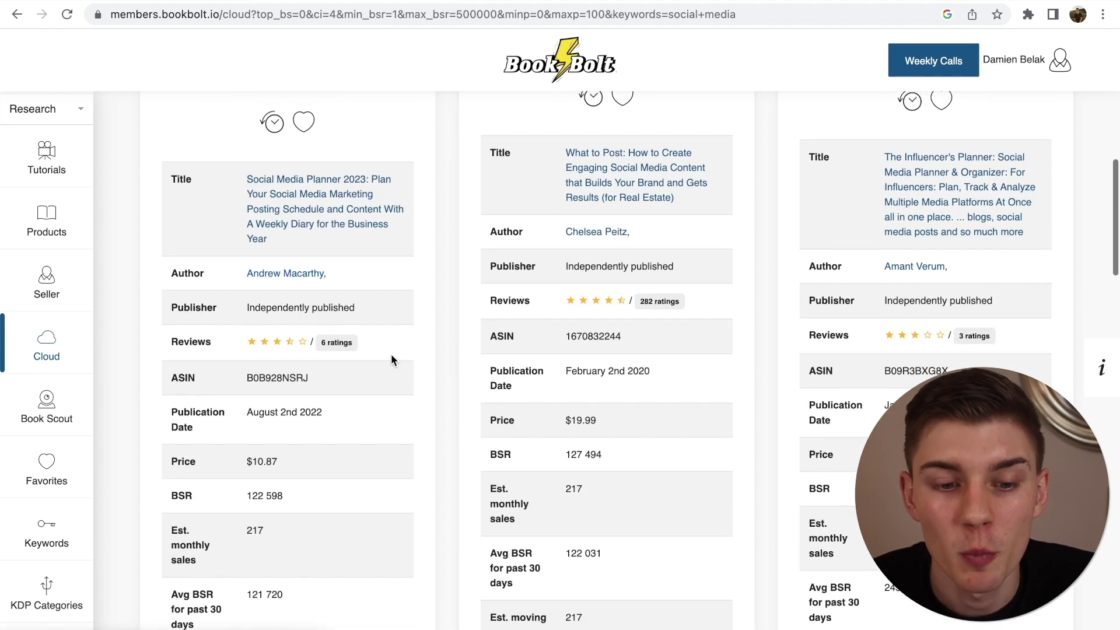
Switch from the research section to the creation tools, open BookBolt Studio and start a new project.
scroll(440, 331, up, 3)
scroll(447, 344, up, 2)
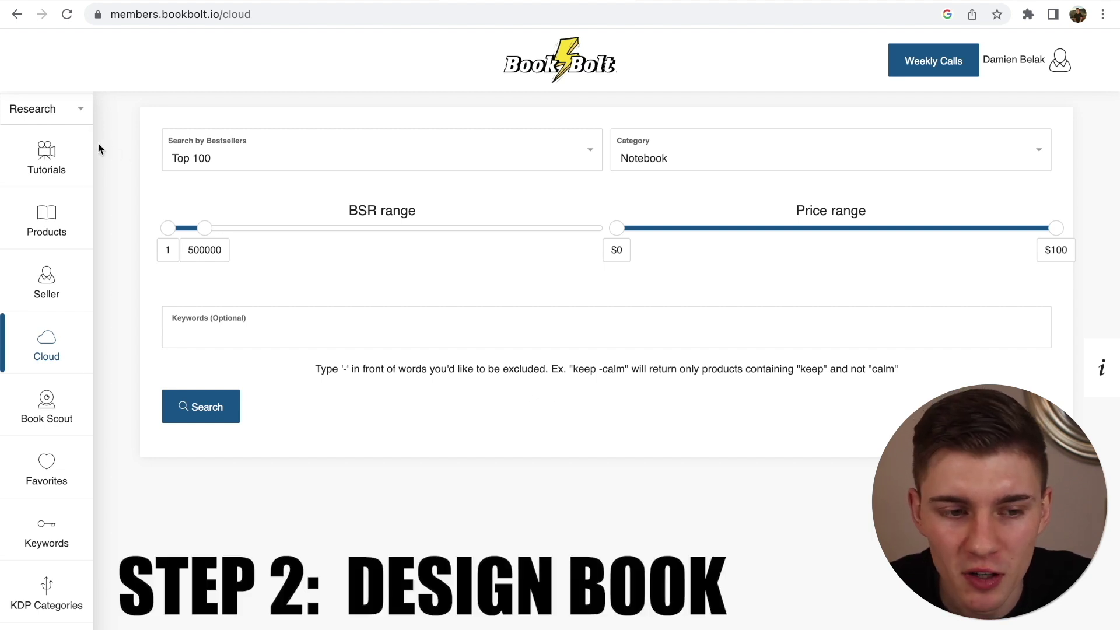
click(83, 120)
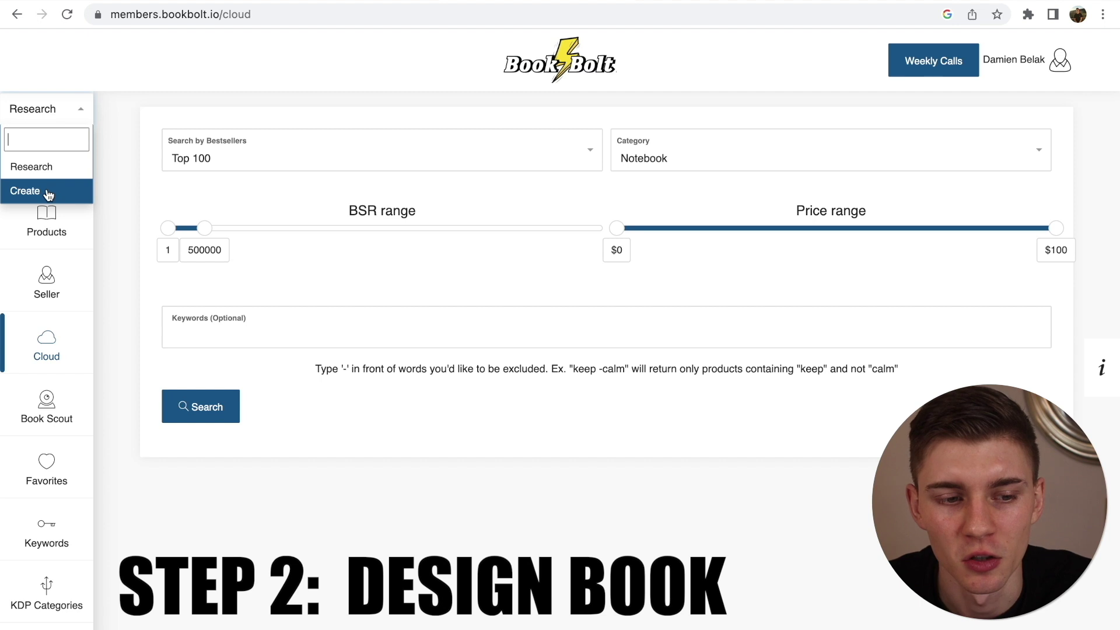
click(49, 192)
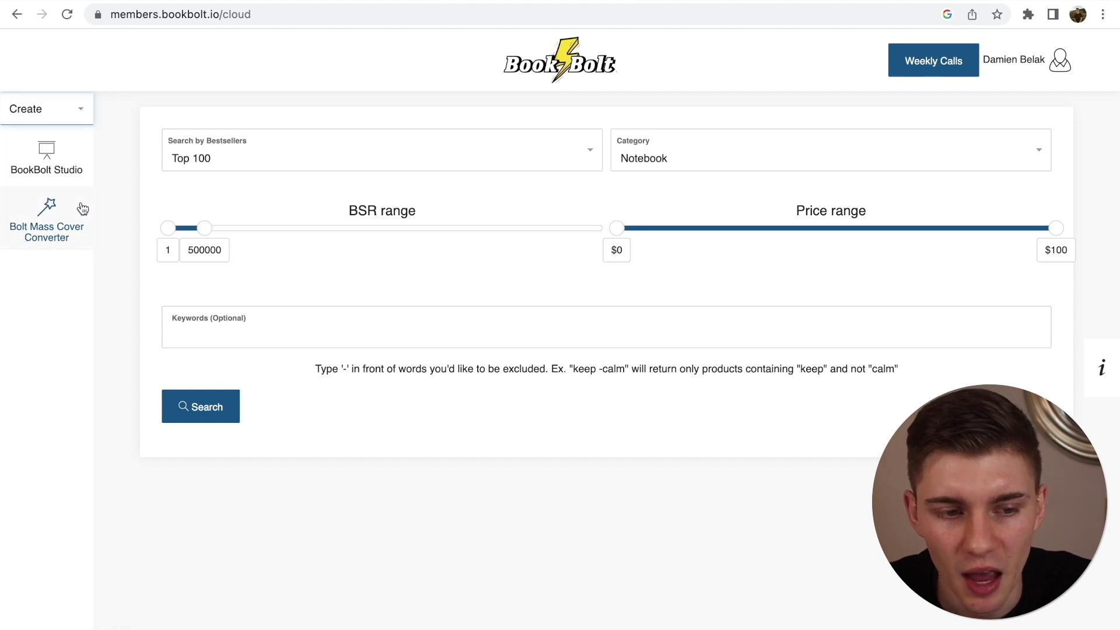
click(49, 160)
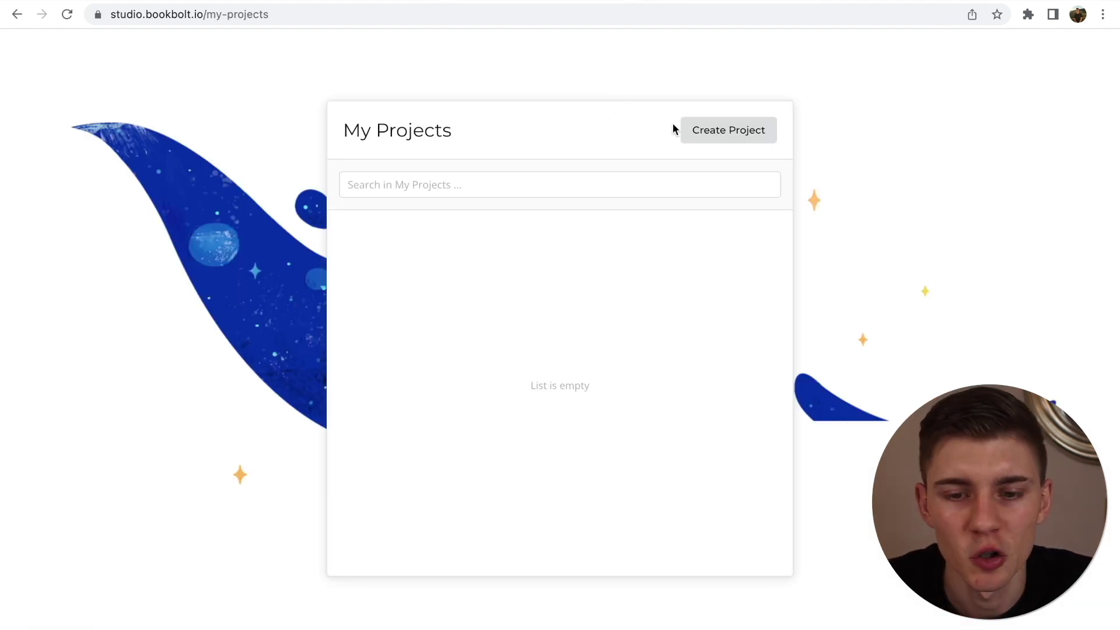
click(726, 132)
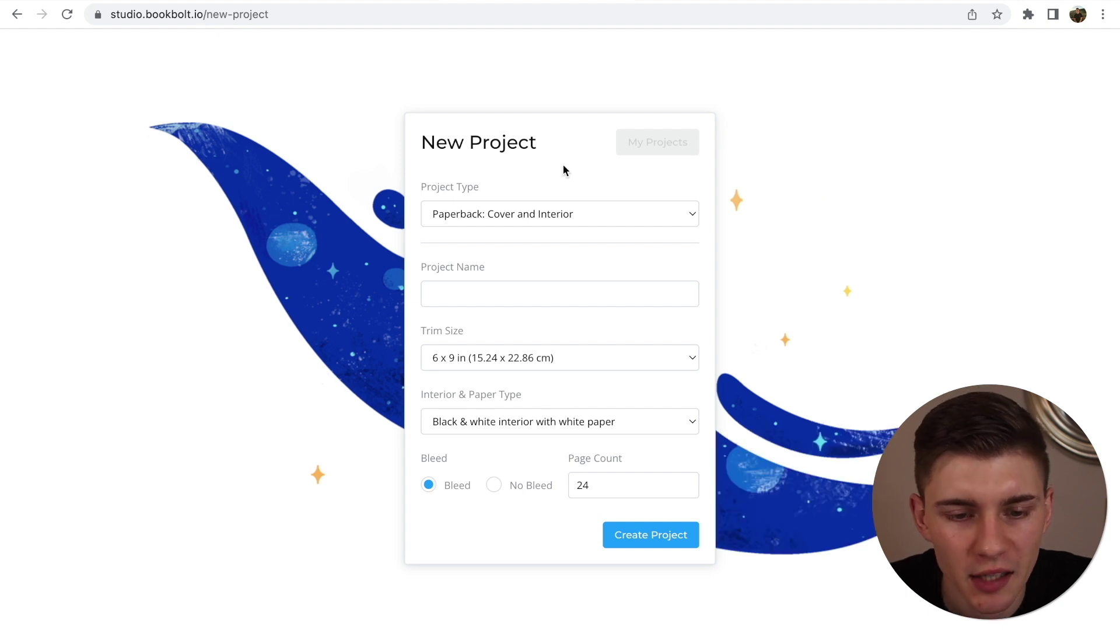
Set the project type to Paperback: Cover and Interior and name the project "Social Media Content Planner Book".
click(575, 220)
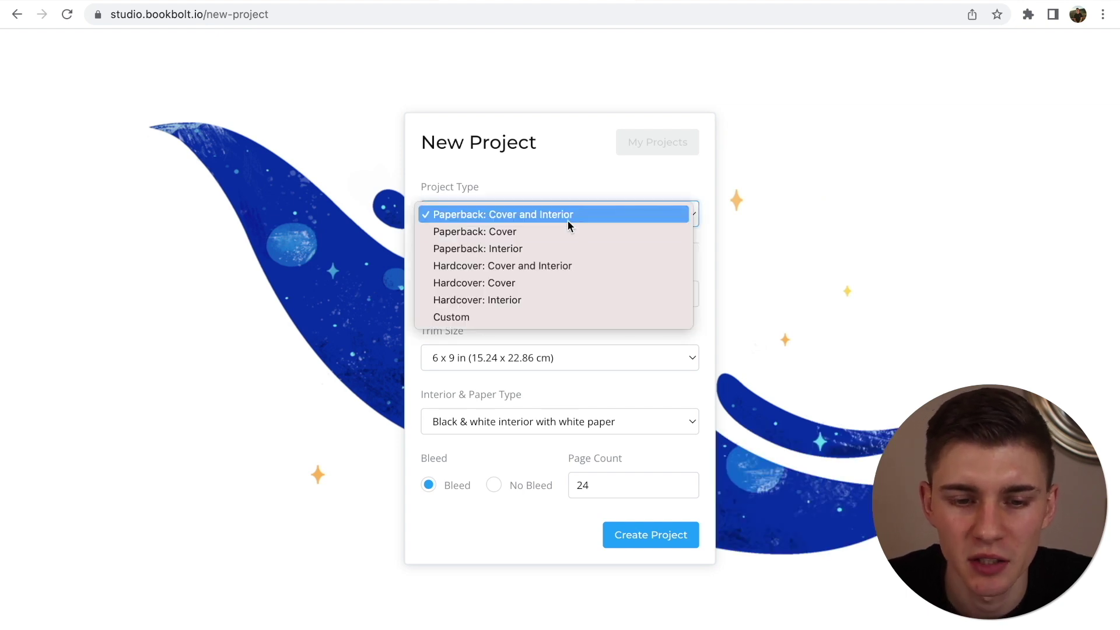
click(533, 215)
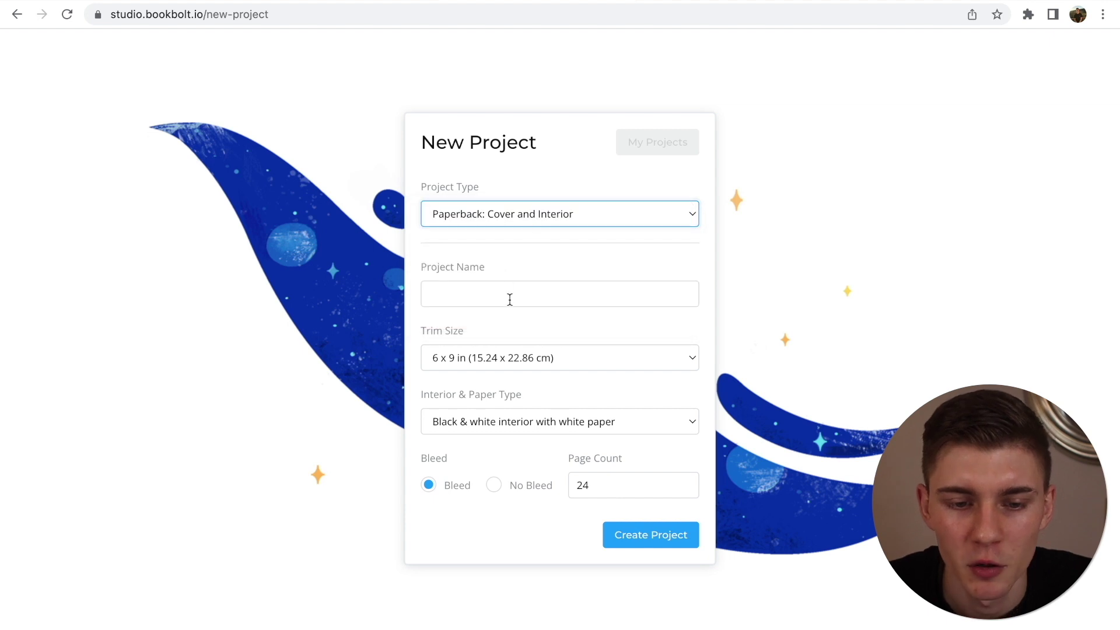
click(518, 290)
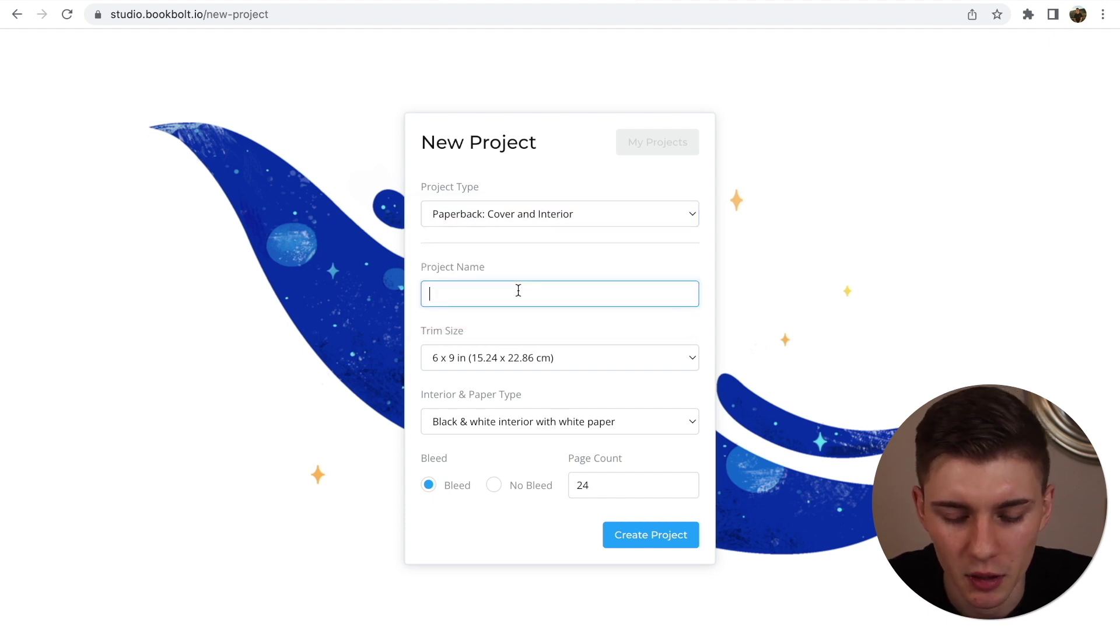
text(Social Media Content Planner Book)
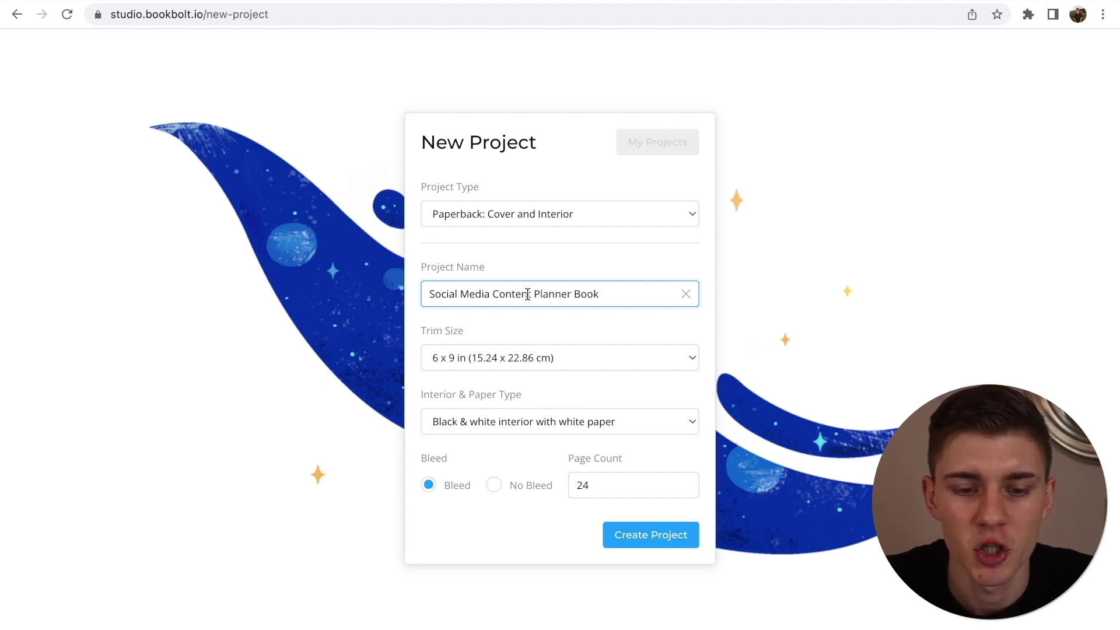
Choose a 6 x 9 in trim size and a black & white interior with white paper.
click(508, 358)
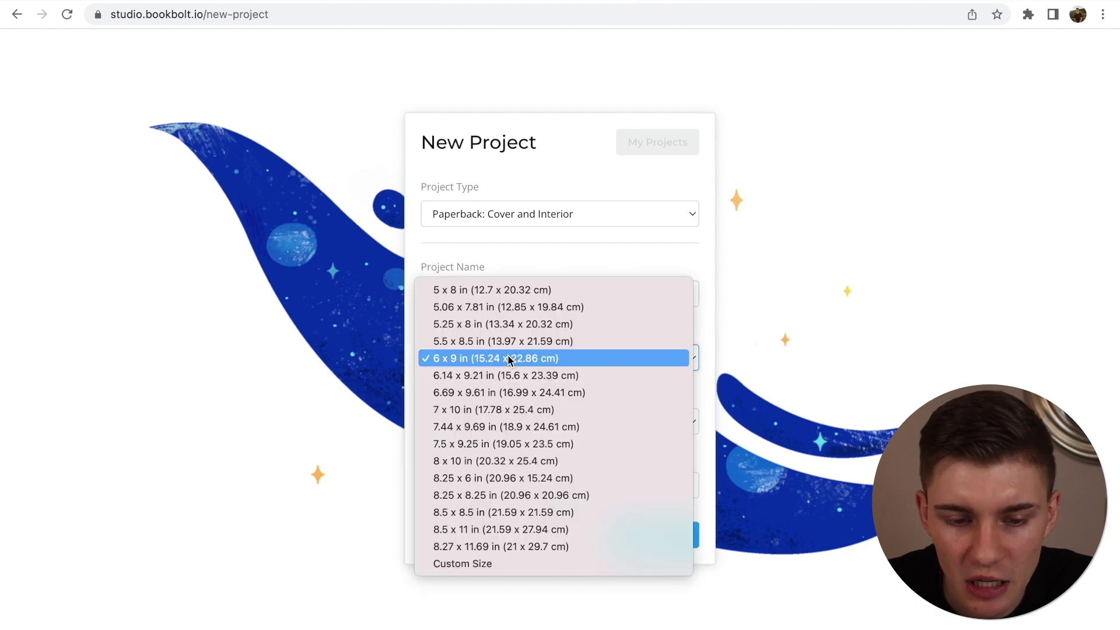
click(498, 358)
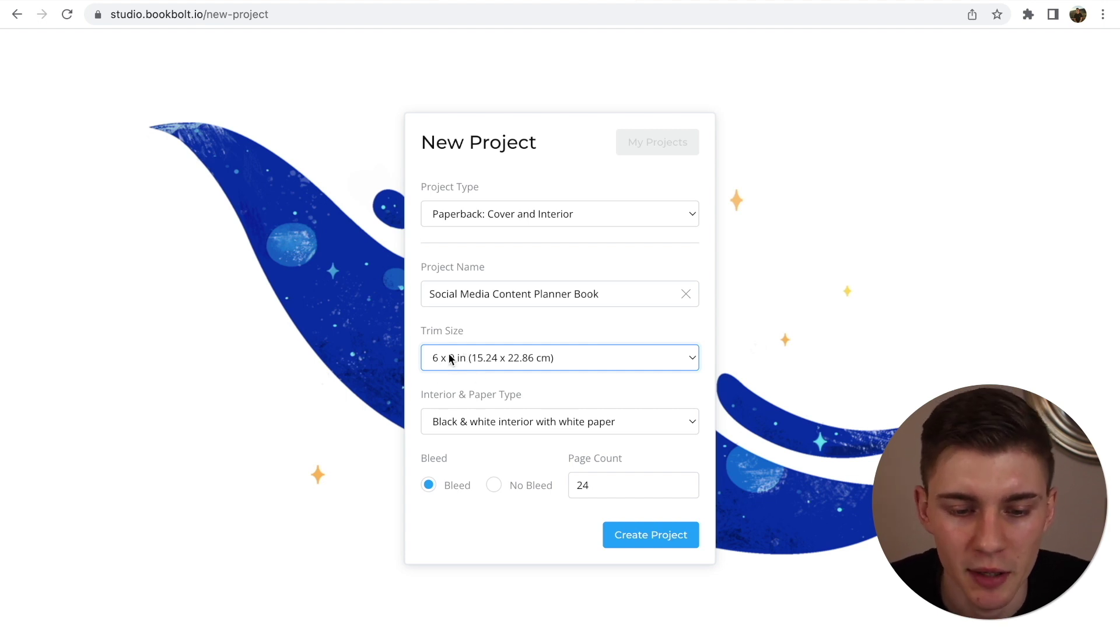
click(519, 415)
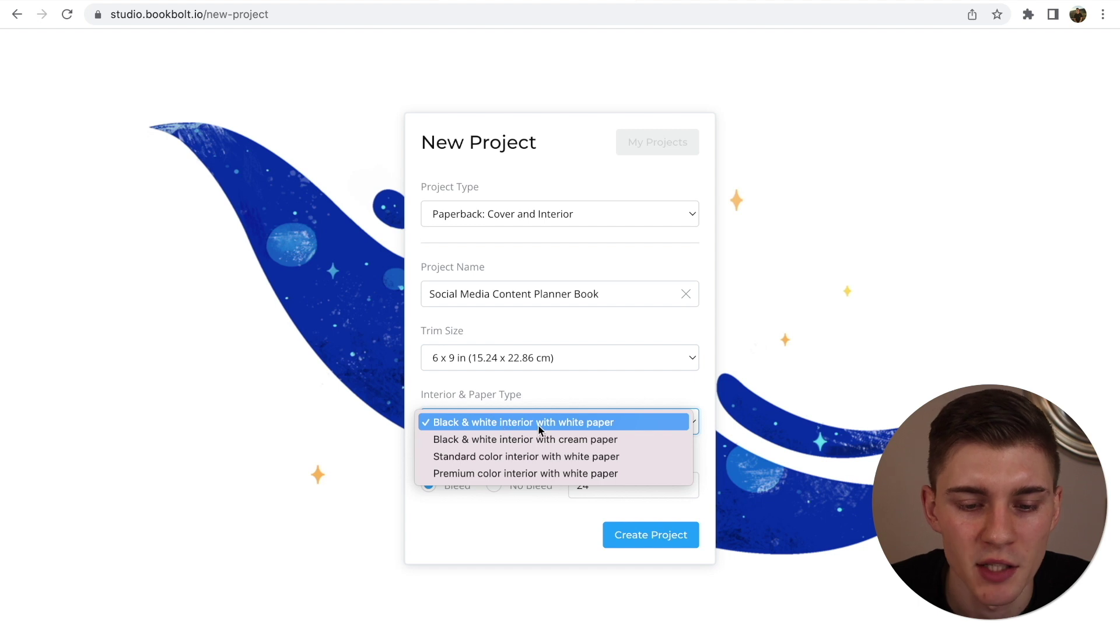
click(537, 424)
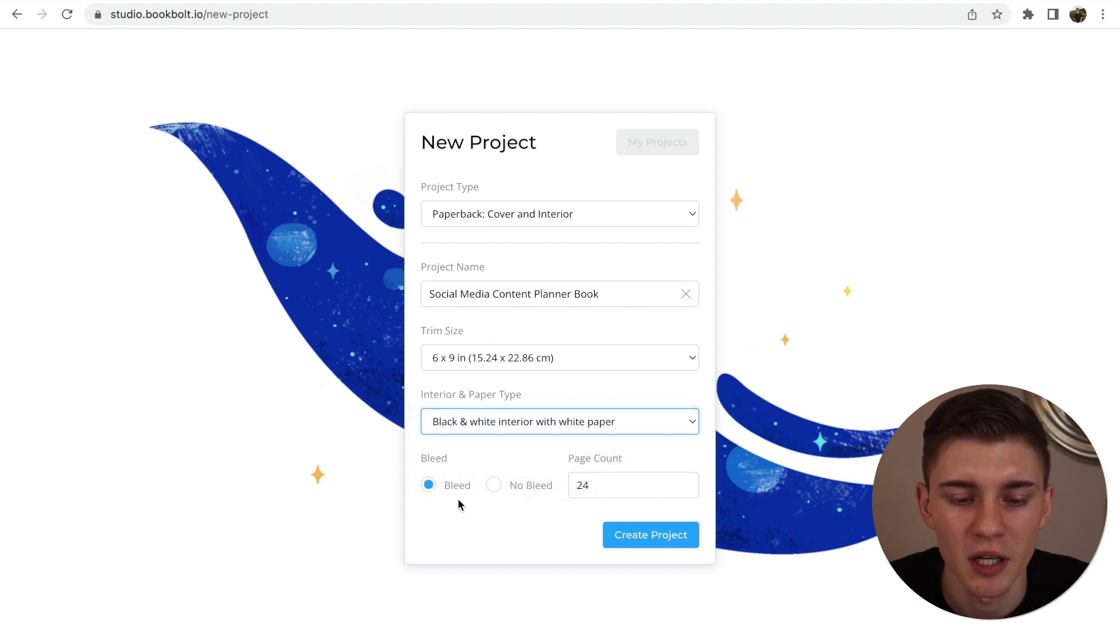
Set the page count to 120.
drag(587, 484, 569, 484)
text(120)
click(586, 530)
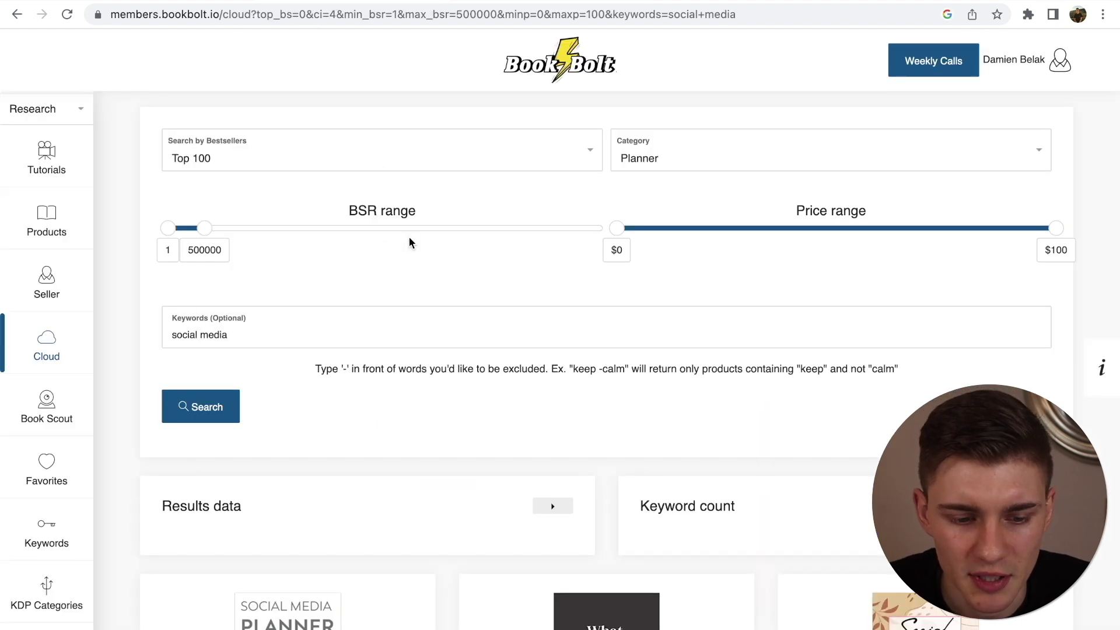
Review the social media planner results in the Book Bolt Cloud and open the Amazon listing for Social Media Planner 2023.
scroll(409, 241, down, 10)
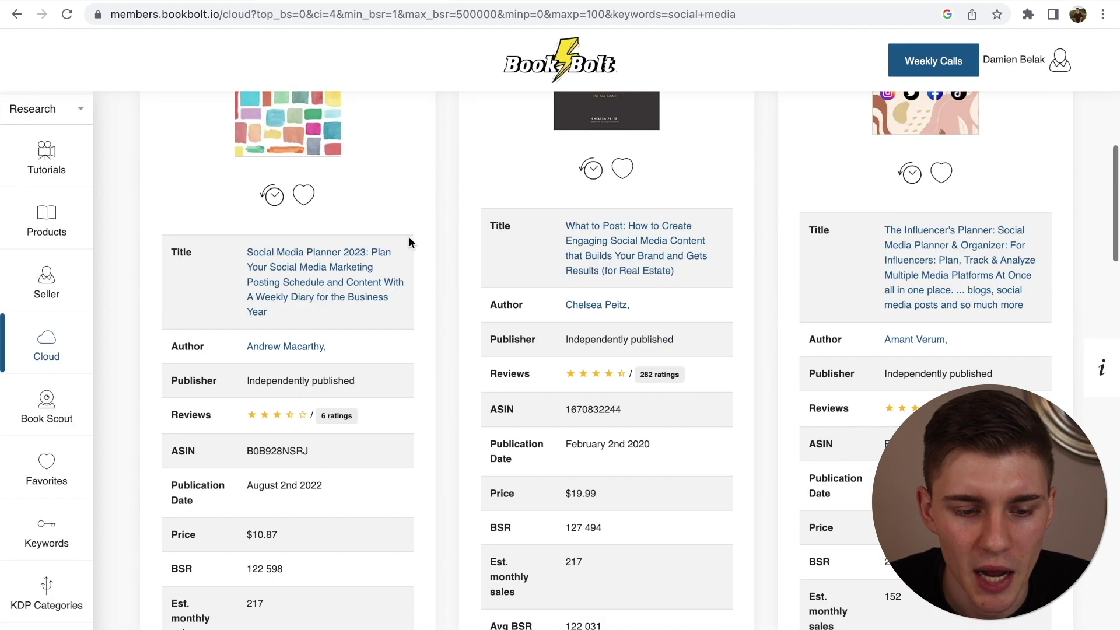
scroll(358, 380, down, 5)
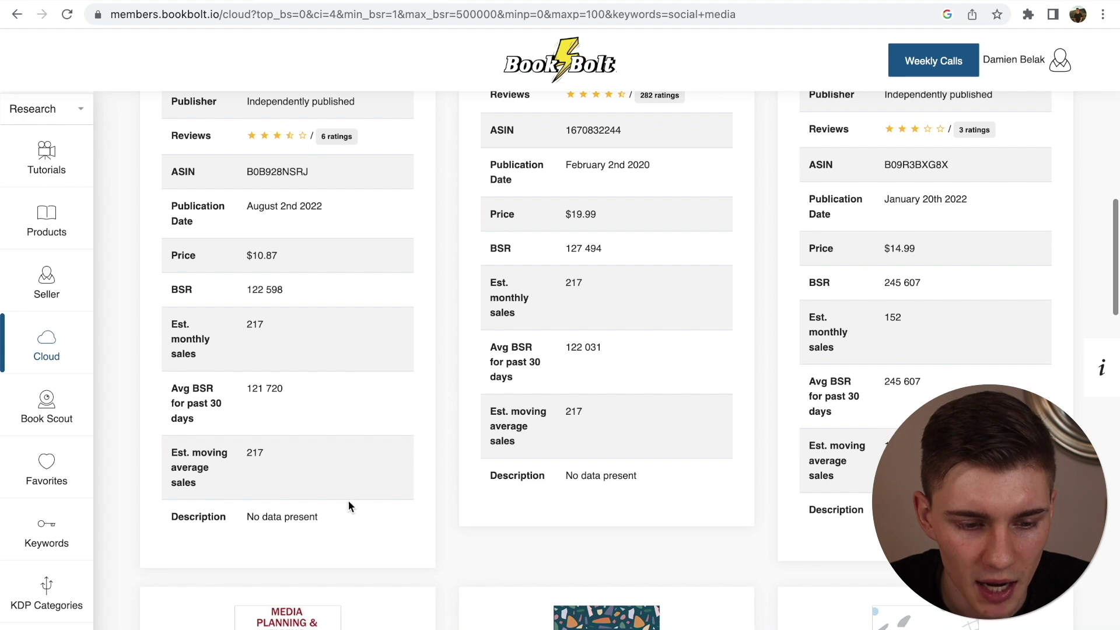
scroll(260, 350, up, 4)
click(295, 199)
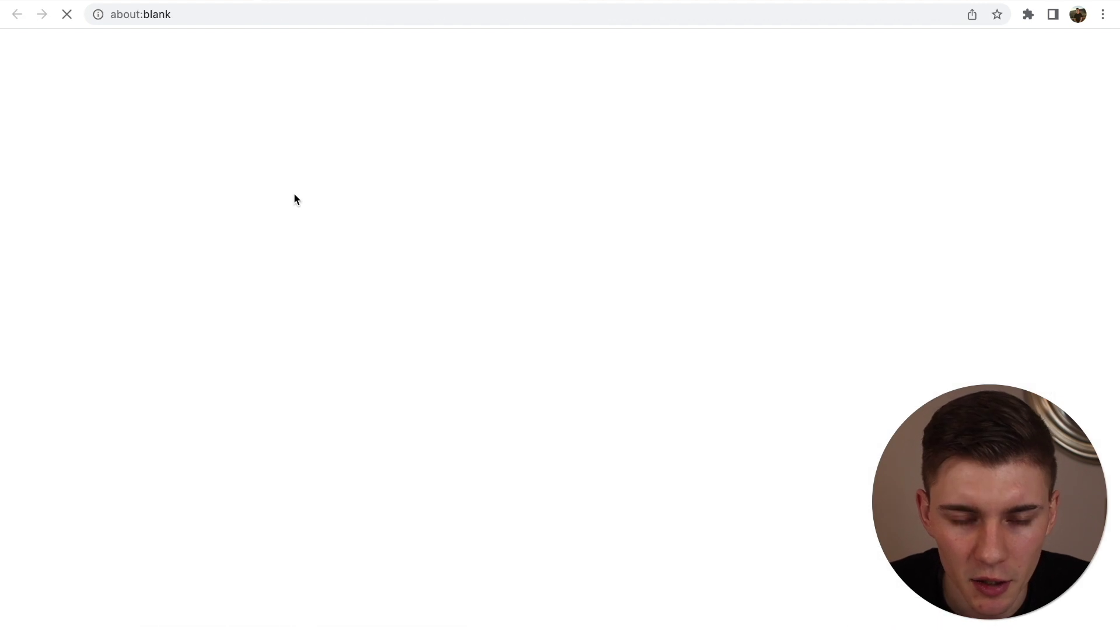
Expand the planner's Amazon description to check its page count, and return to the new project form.
scroll(523, 282, down, 4)
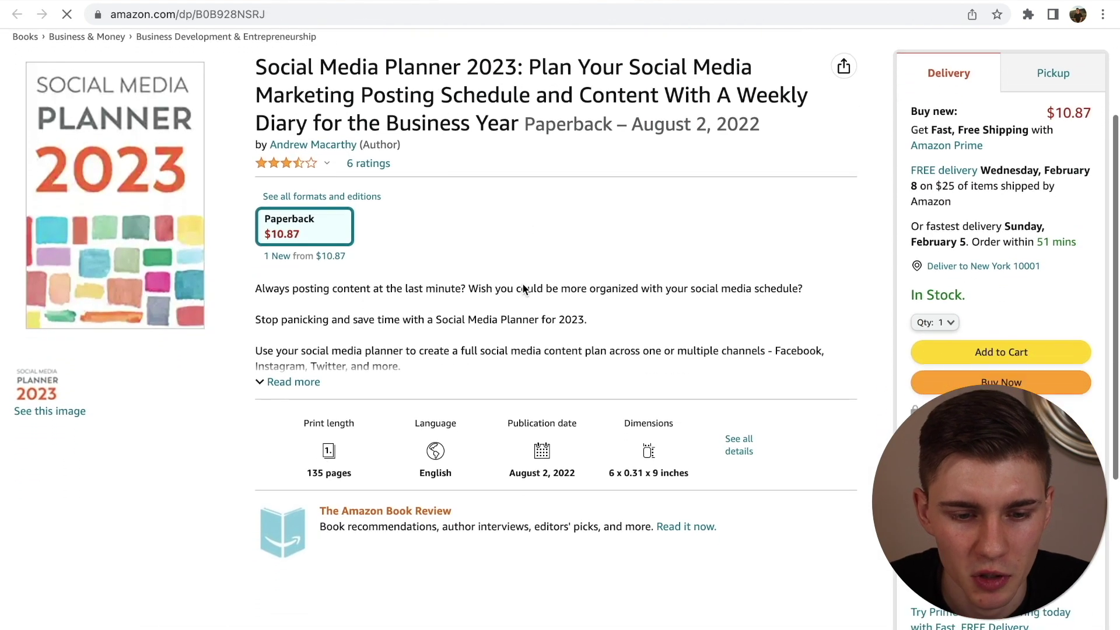
click(294, 382)
scroll(286, 420, down, 3)
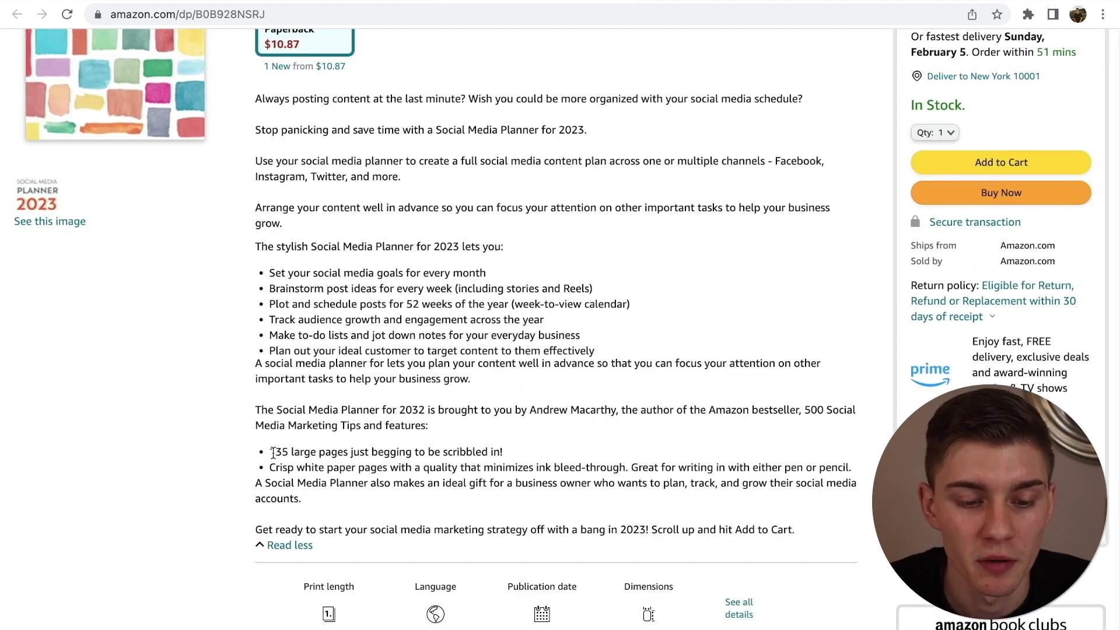
drag(272, 453, 318, 453)
click(615, 146)
key(alt+Left)
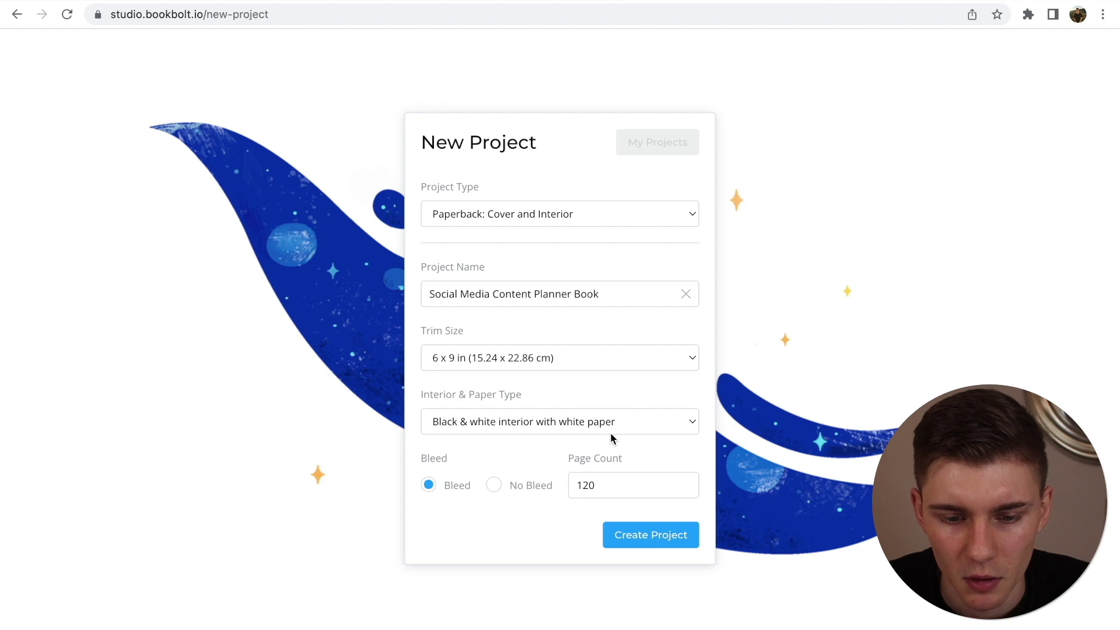
Set the page count to 130 and create the project.
drag(613, 488, 567, 489)
text(13)
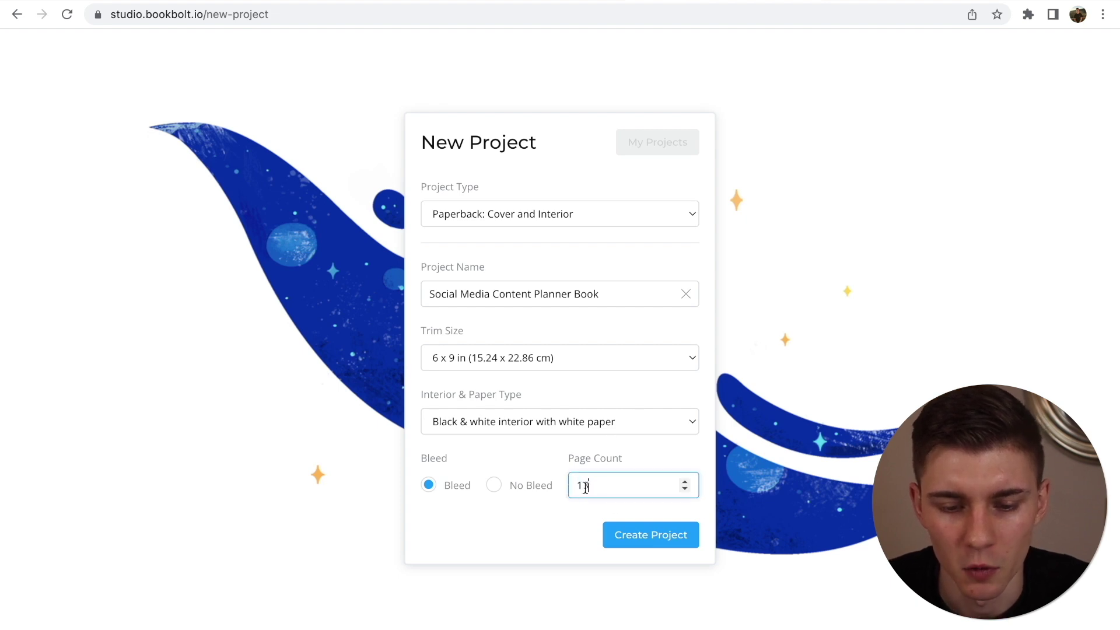
text(0)
click(661, 544)
click(662, 543)
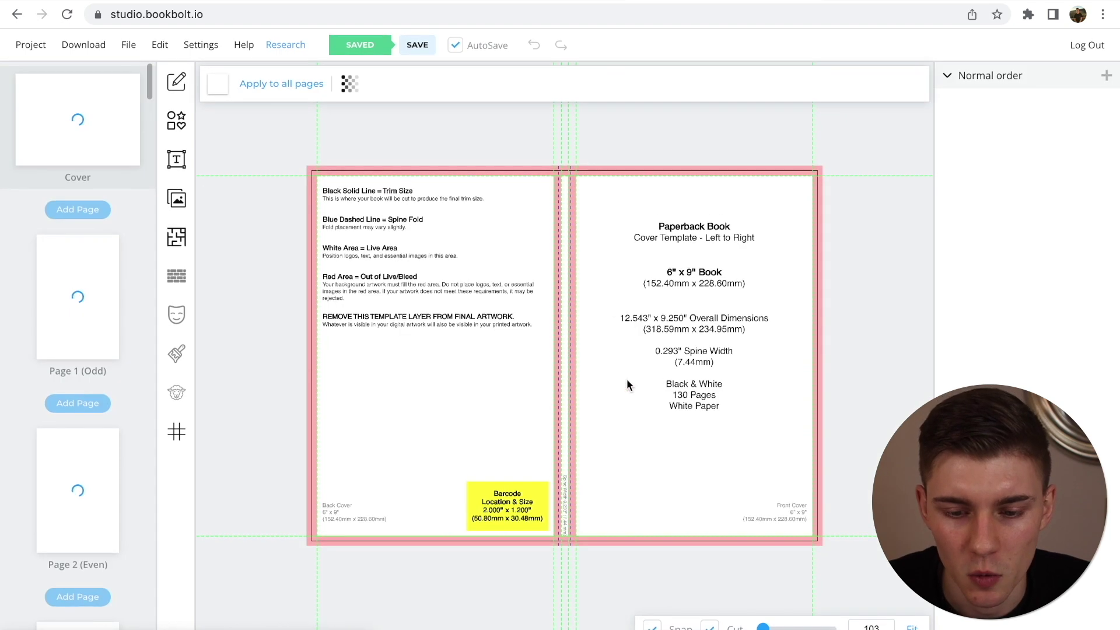
Hide the cover template guide through its opacity settings.
scroll(789, 510, up, 2)
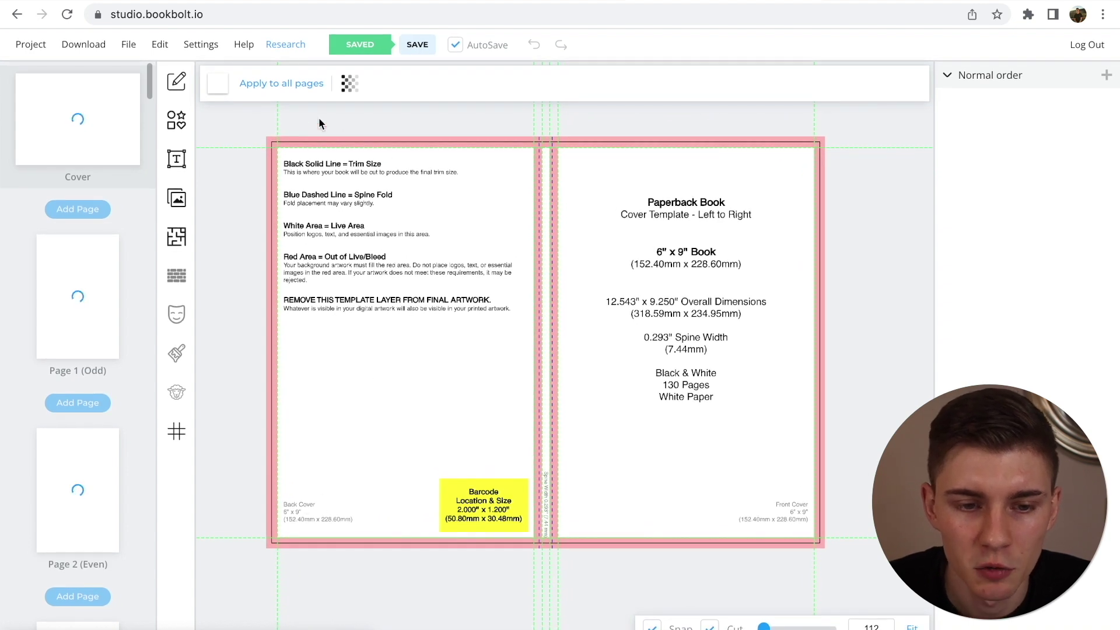
click(350, 84)
click(374, 201)
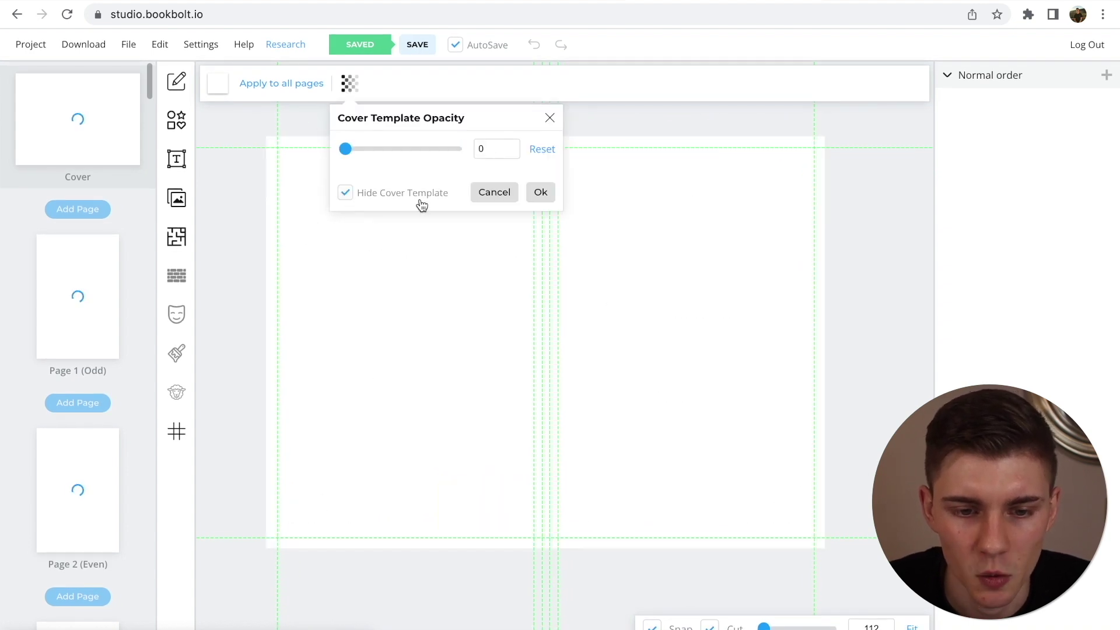
click(537, 195)
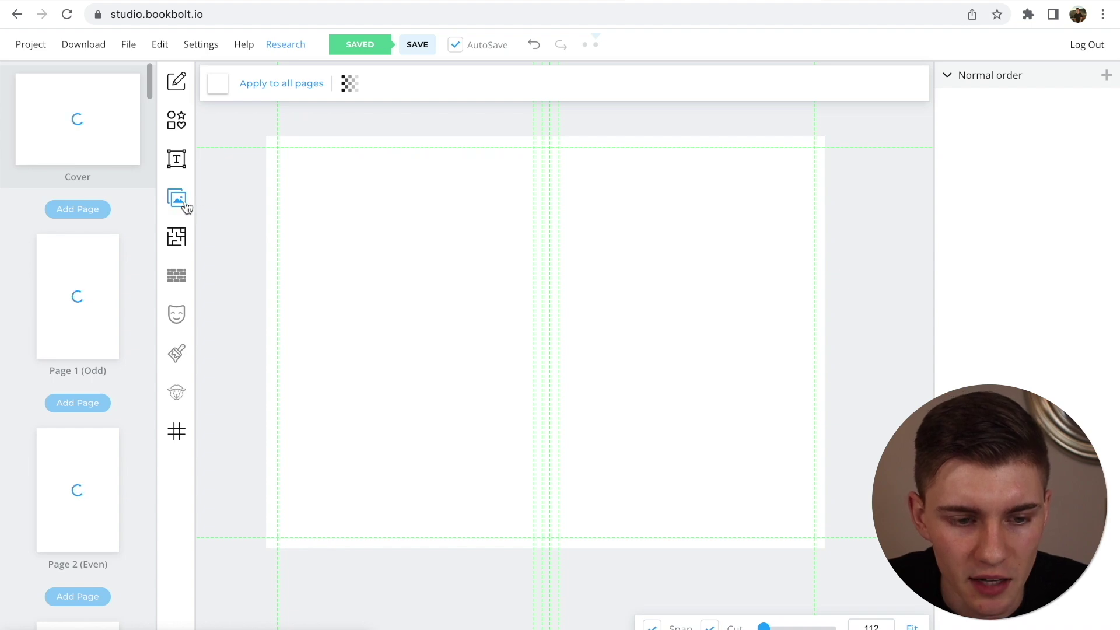
Open the image library, browse the Pixabay and Unsplash sources, and search Pixabay for "youtube".
click(186, 202)
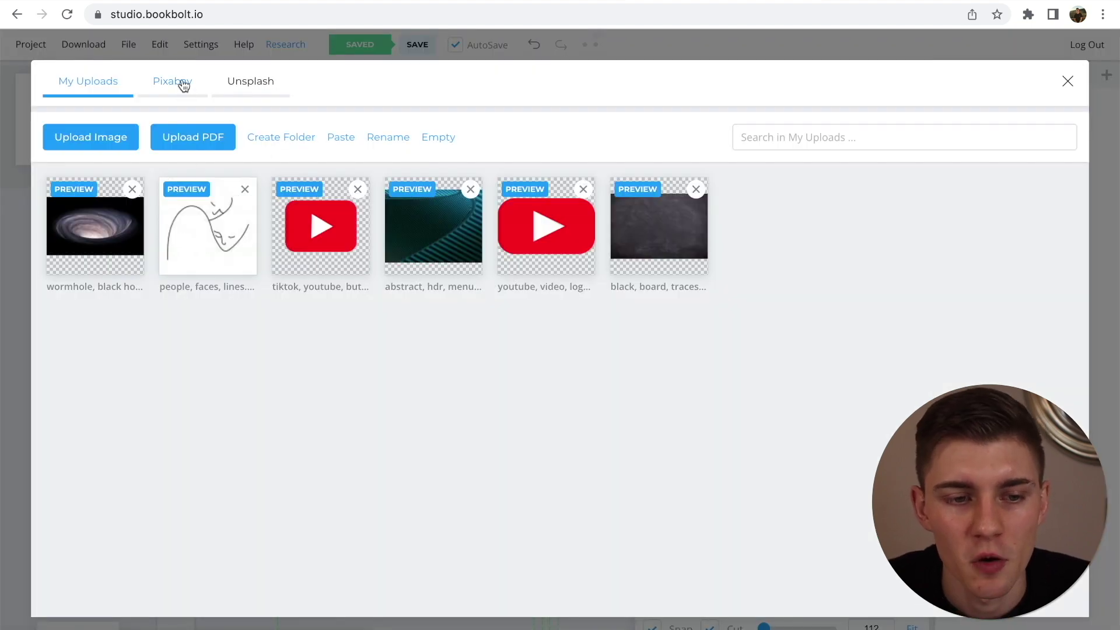
click(184, 86)
click(251, 84)
click(185, 93)
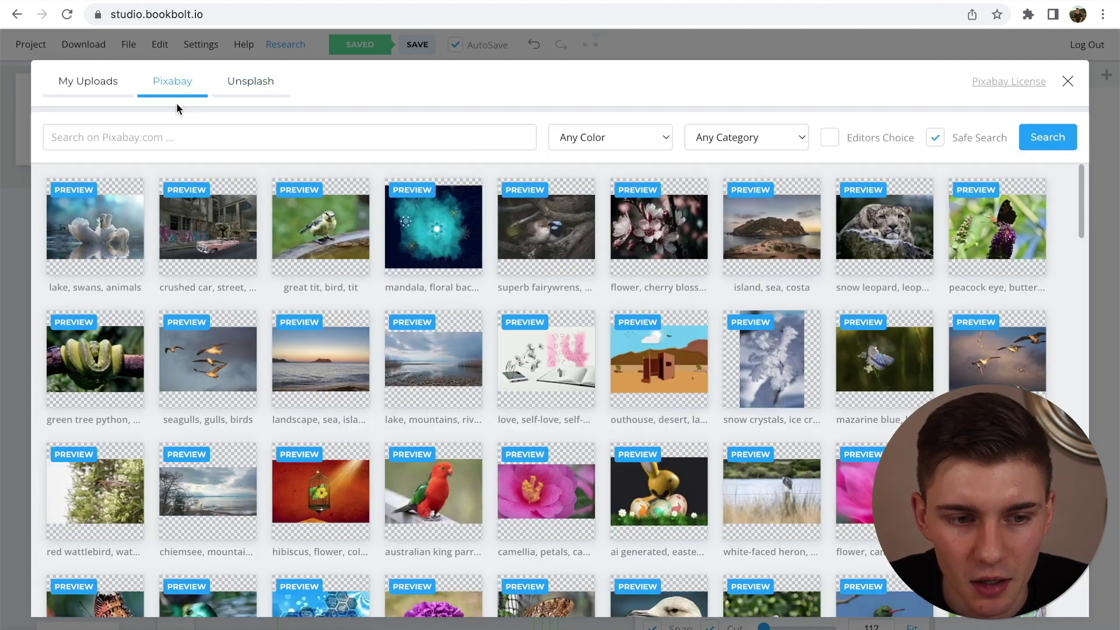
click(175, 137)
text(youtube)
key(Return)
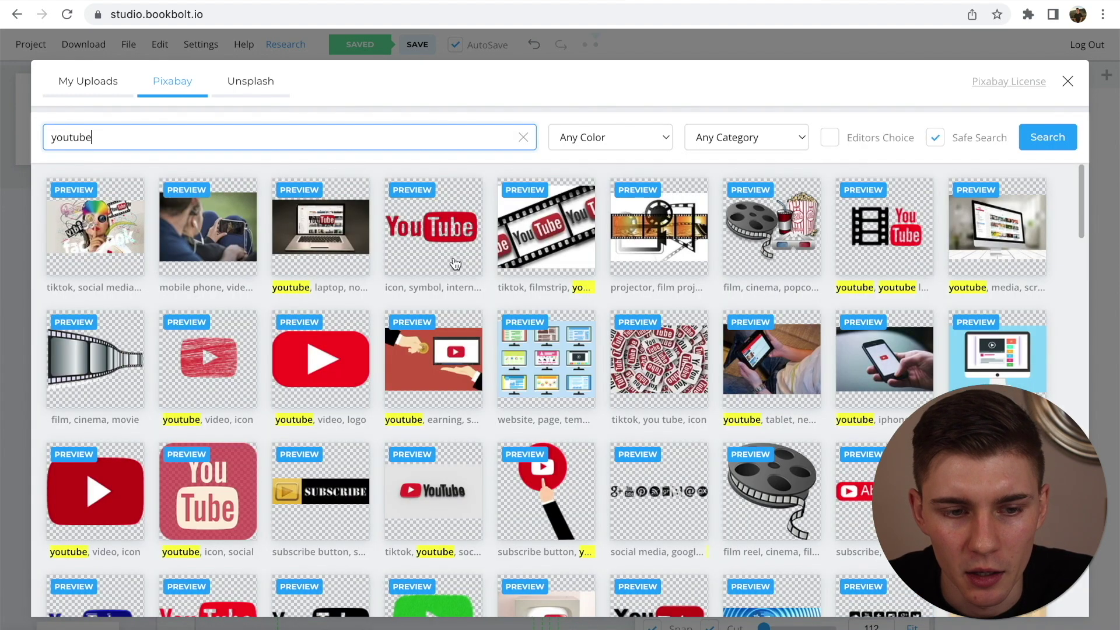
Search Pixabay for "computer" and clear the search term.
triple_click(240, 133)
text(computer)
key(Return)
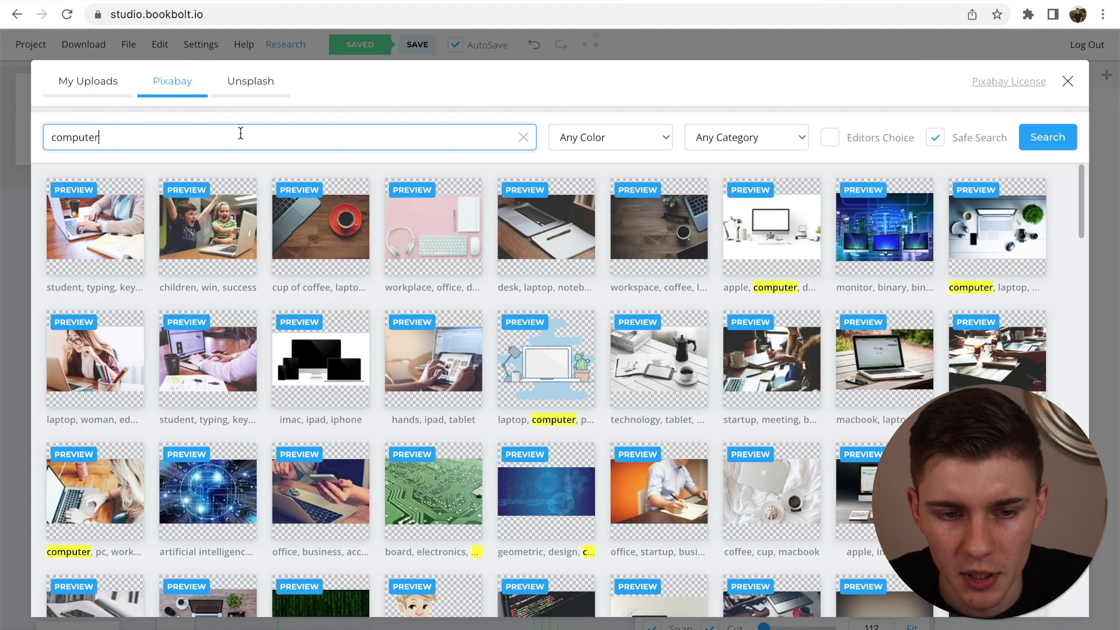
key(BackSpace)
key(BackSpace)
key(BackSpace)
key(BackSpace)
key(BackSpace)
key(BackSpace)
key(BackSpace)
key(BackSpace)
Insert the uploaded wormhole image on the cover, then enlarge and position it to fill the back, spine and front.
click(93, 84)
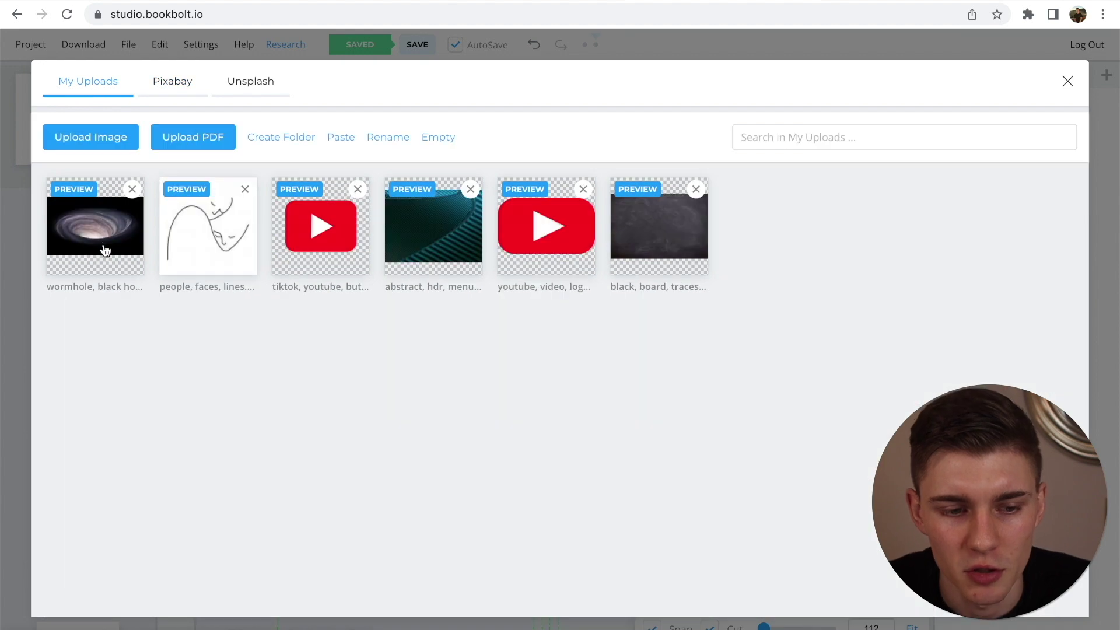
click(105, 245)
drag(553, 262, 264, 137)
drag(815, 420, 913, 481)
drag(755, 405, 683, 504)
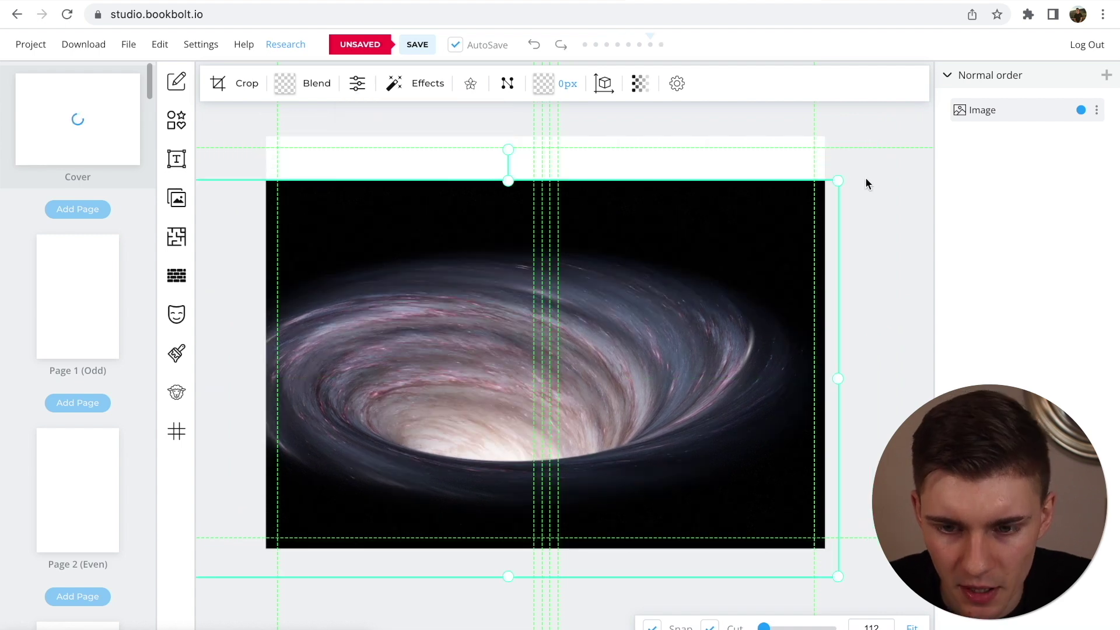
drag(838, 179, 922, 130)
drag(637, 232, 555, 217)
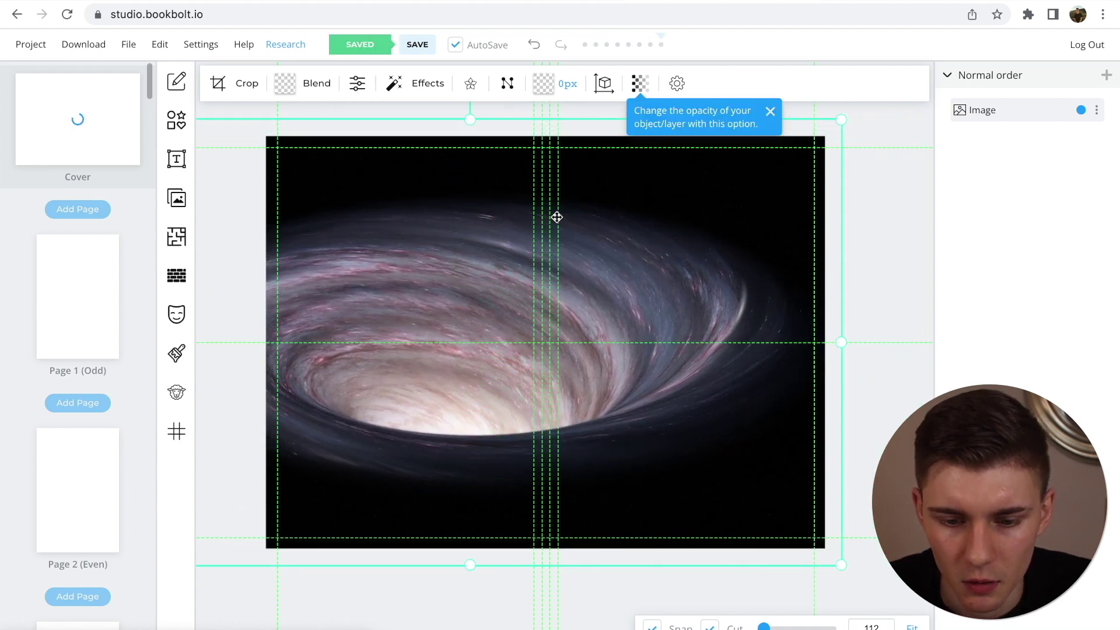
click(930, 208)
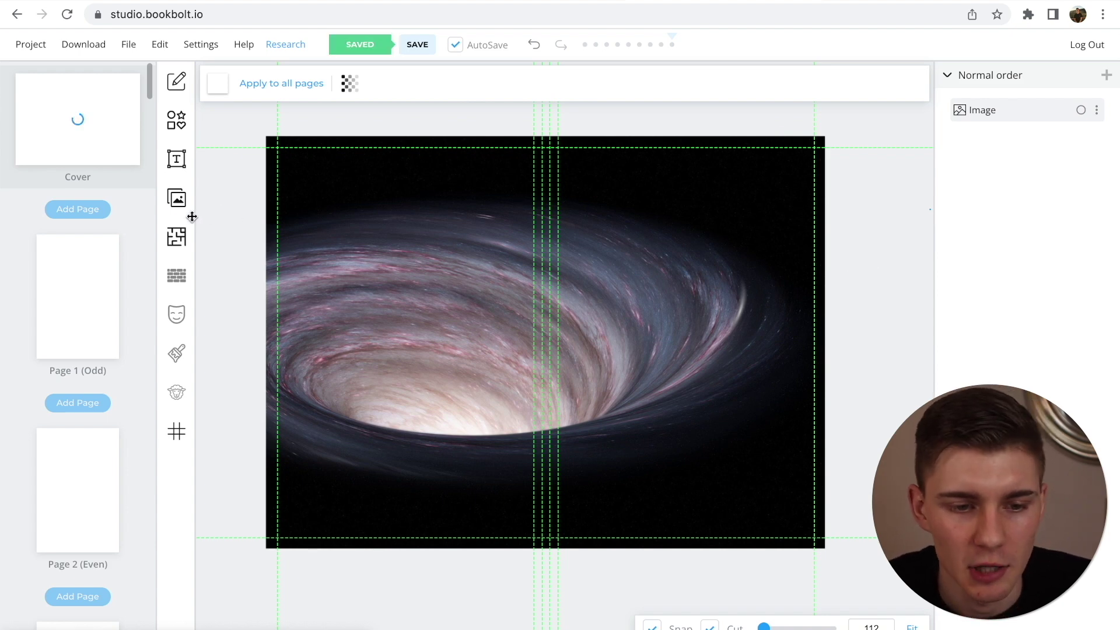
Add a rectangle shape on top of the cover's background image.
click(176, 159)
click(172, 120)
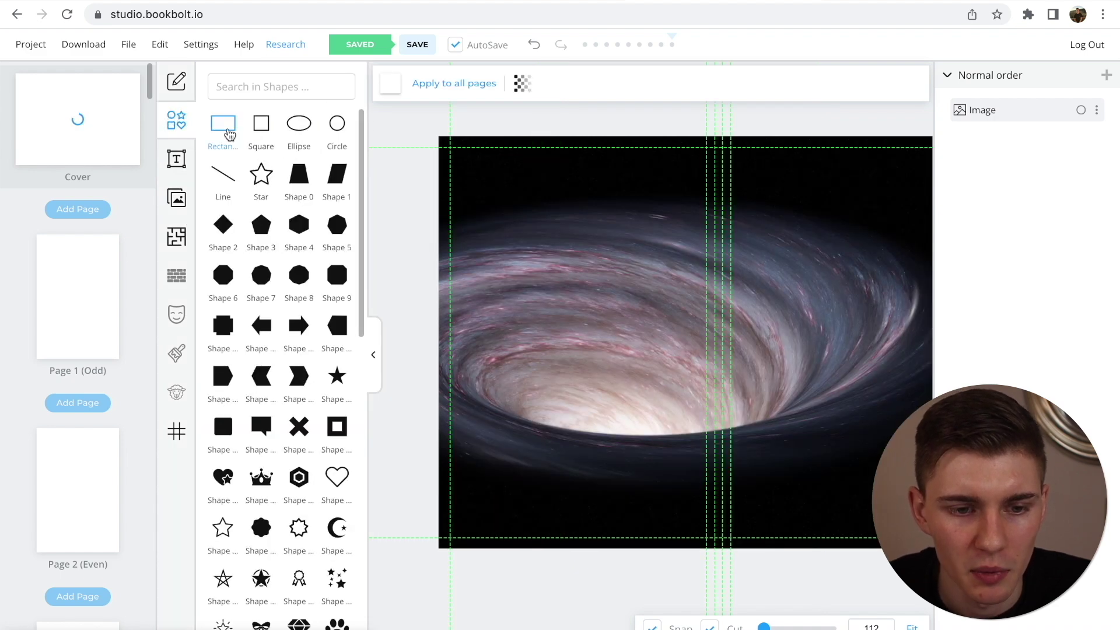
click(223, 124)
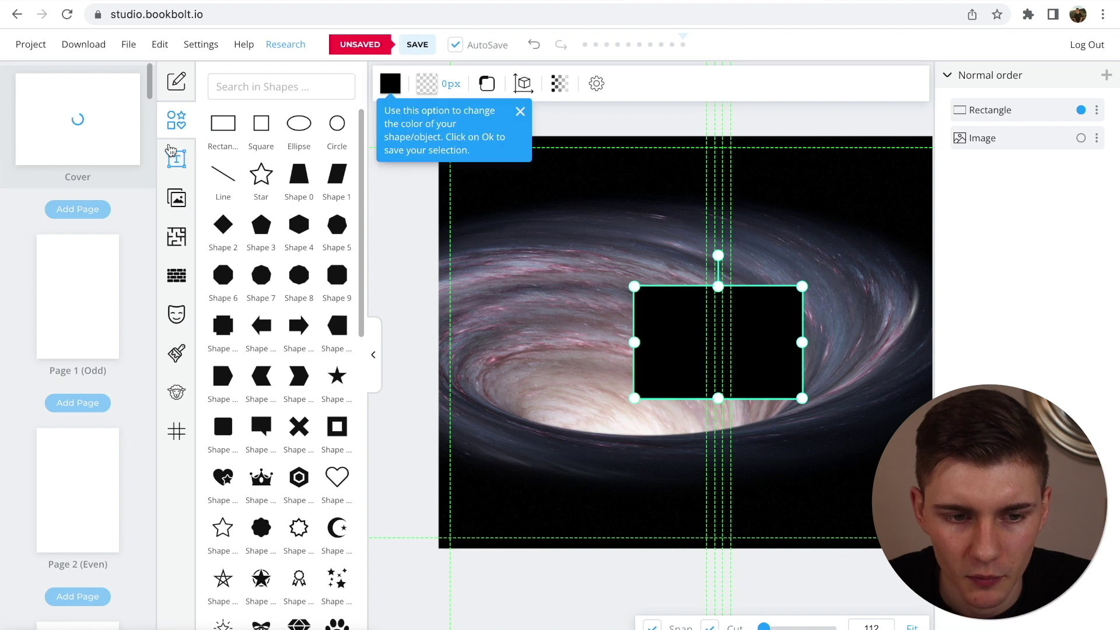
Enlarge and position the black rectangle so it covers the whole back, spine and front of the cover.
click(177, 119)
drag(463, 284, 230, 132)
drag(632, 400, 860, 582)
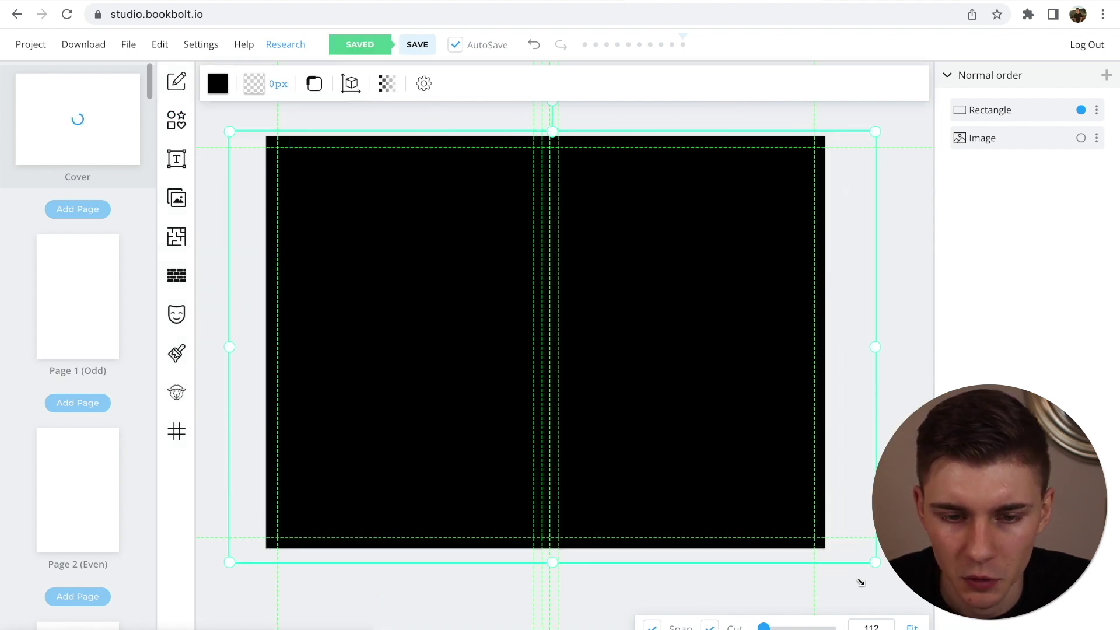
drag(727, 425, 722, 420)
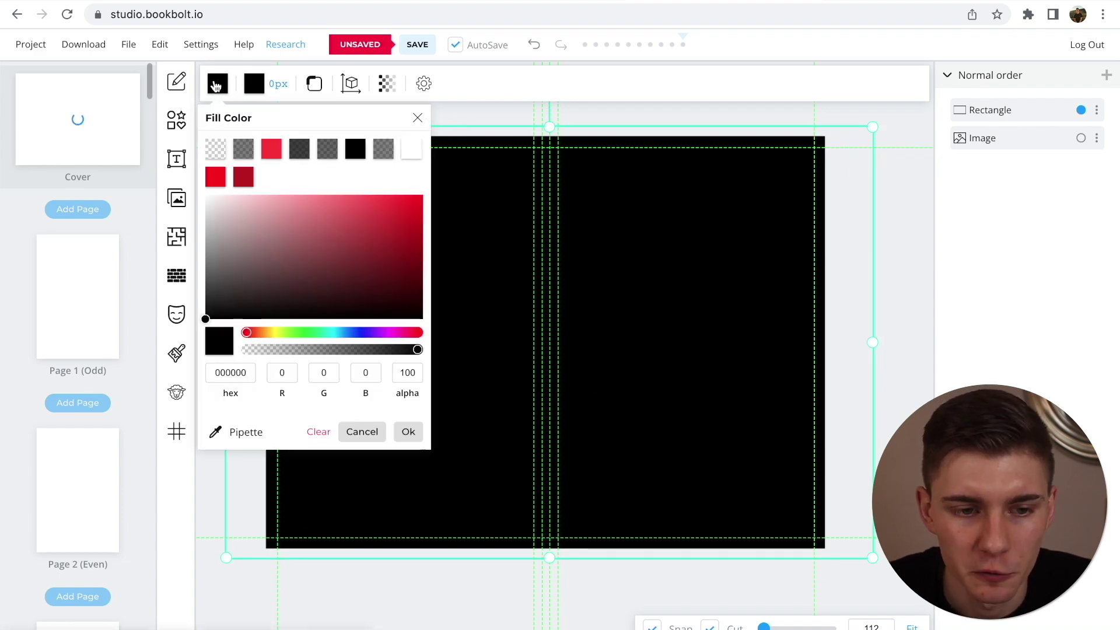
Make the black rectangle semi-transparent with a fill alpha of 60, letting the wormhole image show through.
drag(418, 350, 363, 358)
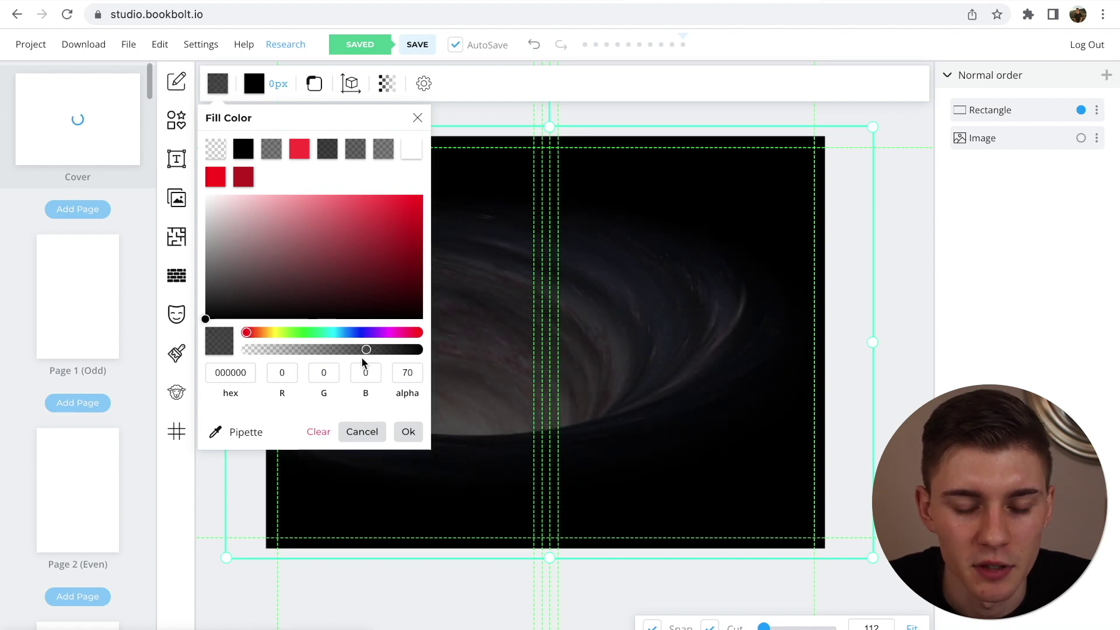
click(408, 431)
click(896, 328)
click(580, 324)
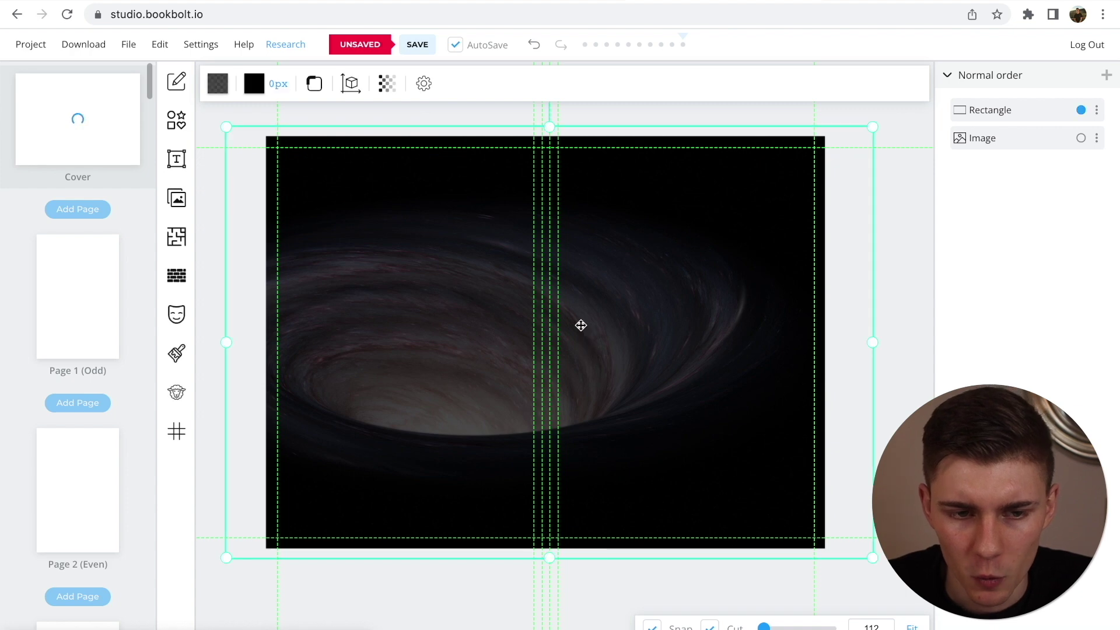
click(218, 84)
drag(360, 353, 346, 359)
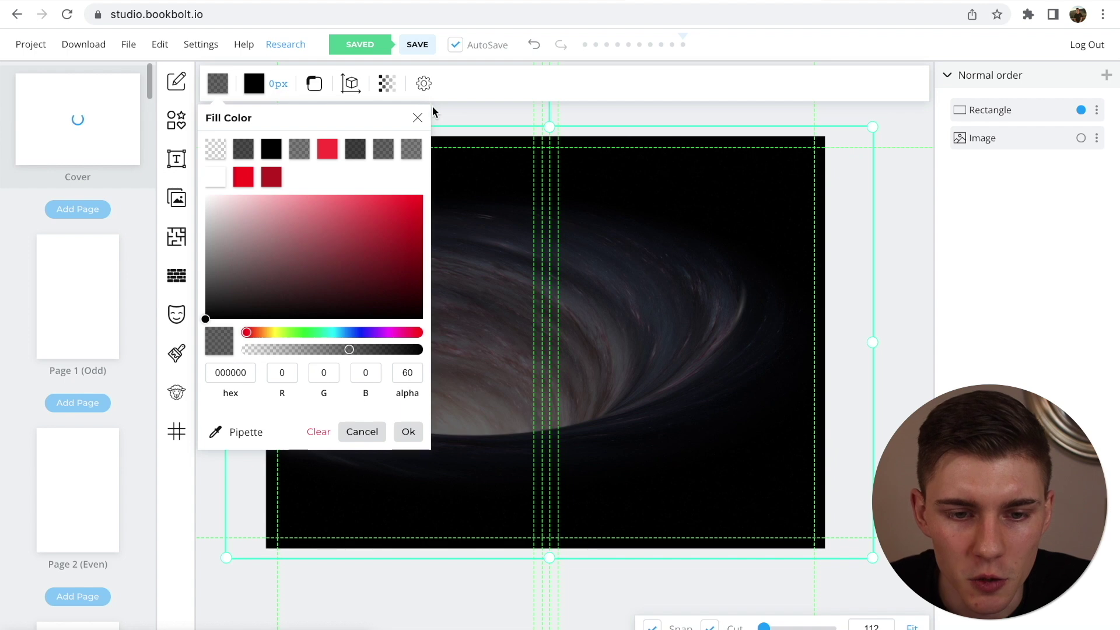
click(416, 119)
Insert the red play-button logo from a Pixabay search for "youtube" and shrink it on the front cover.
click(178, 123)
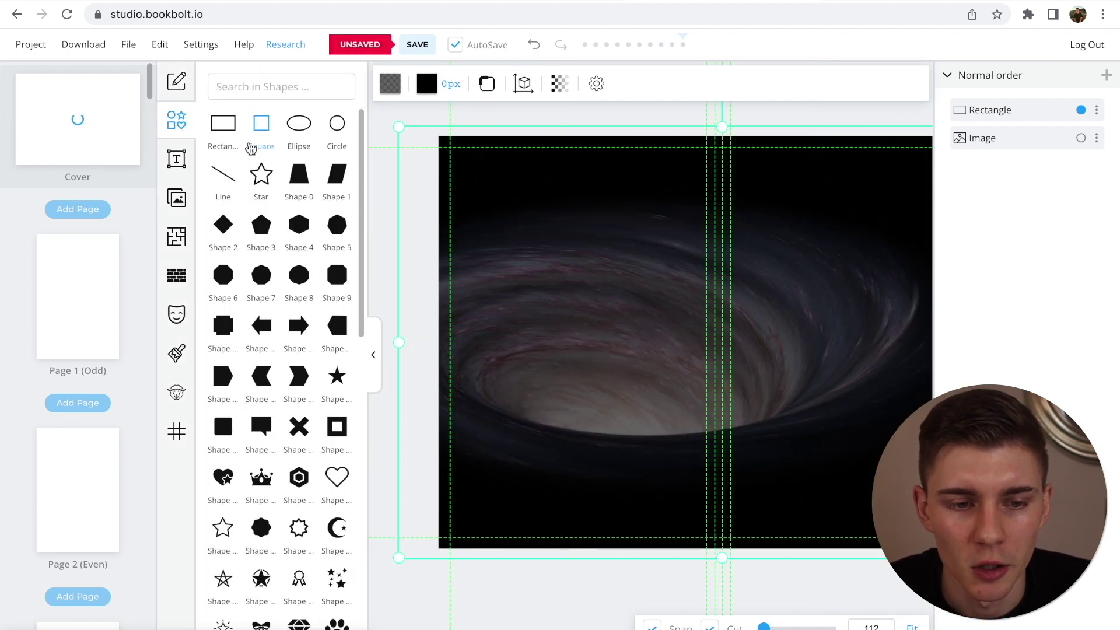
click(177, 164)
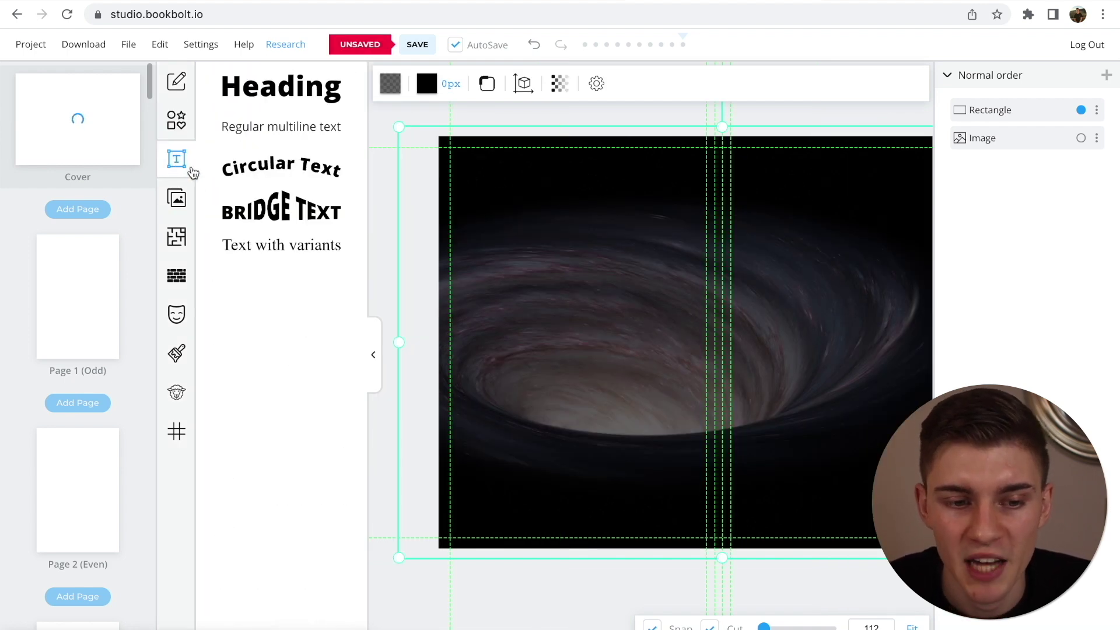
click(178, 199)
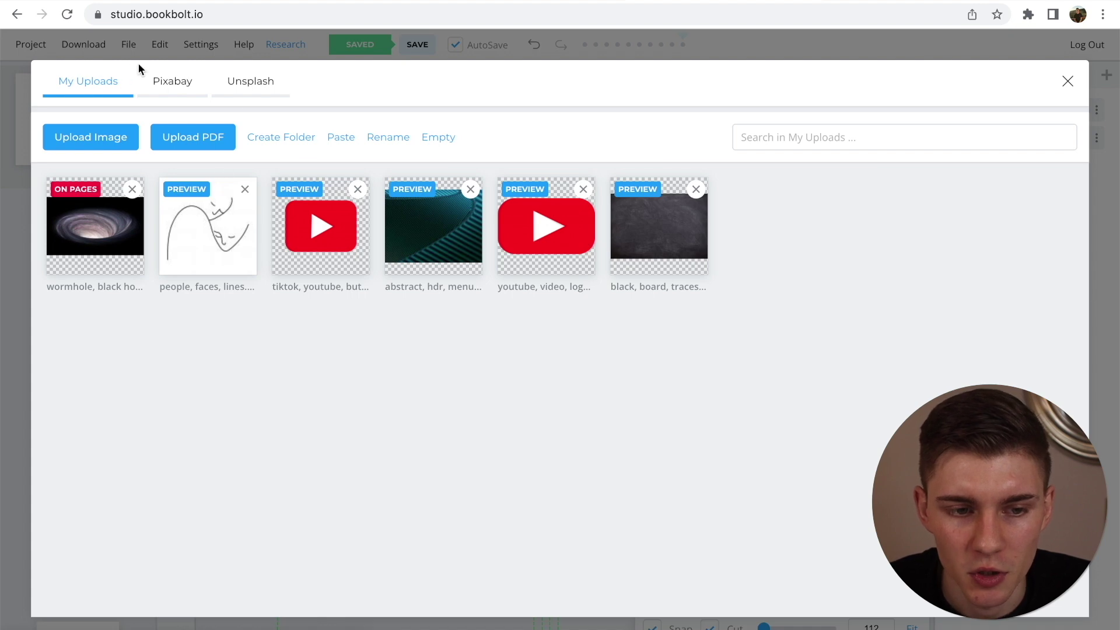
click(169, 91)
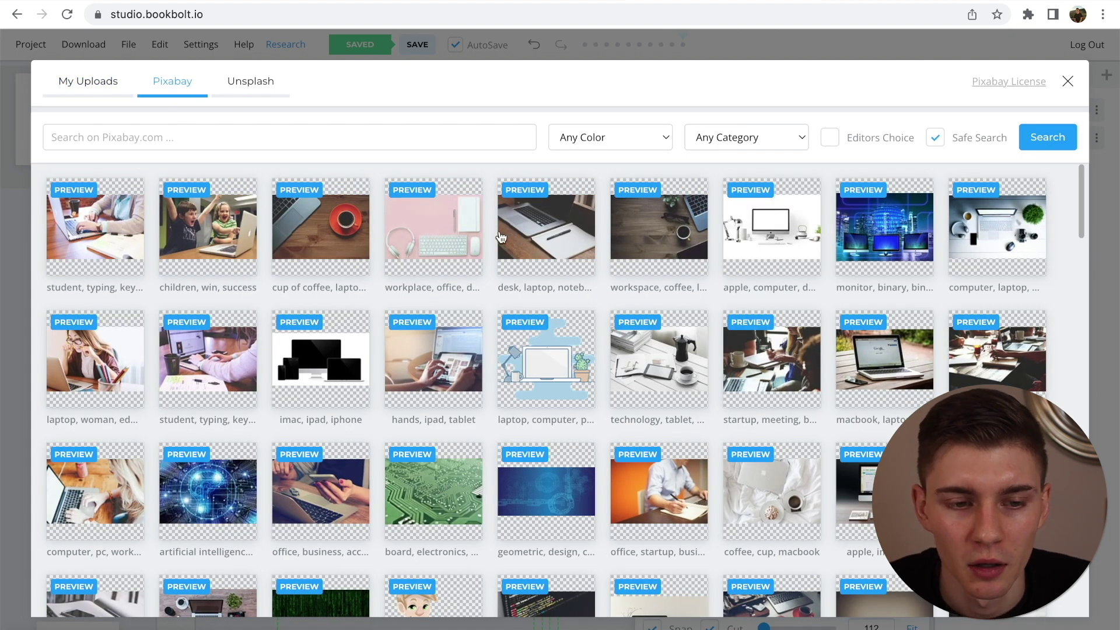
click(375, 141)
text(youtube)
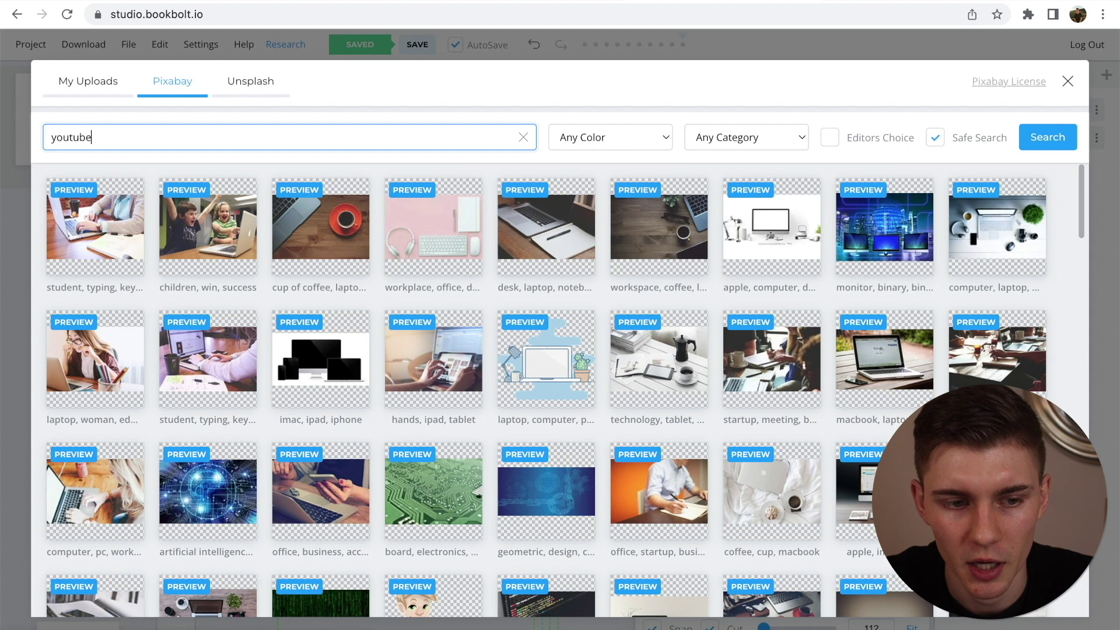
key(Return)
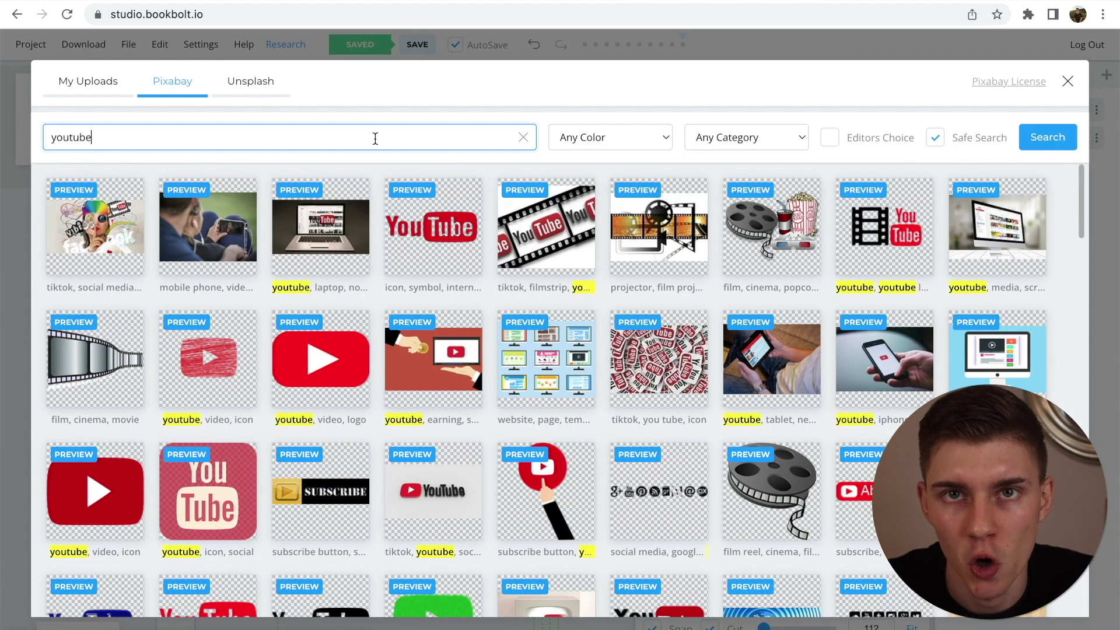
click(331, 348)
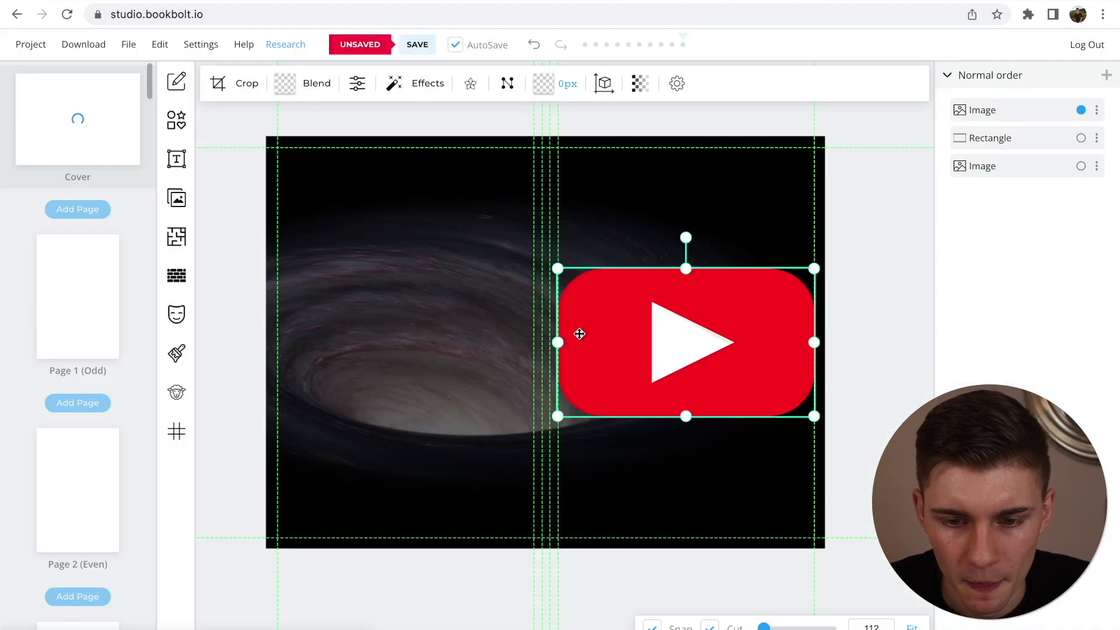
drag(814, 269, 663, 323)
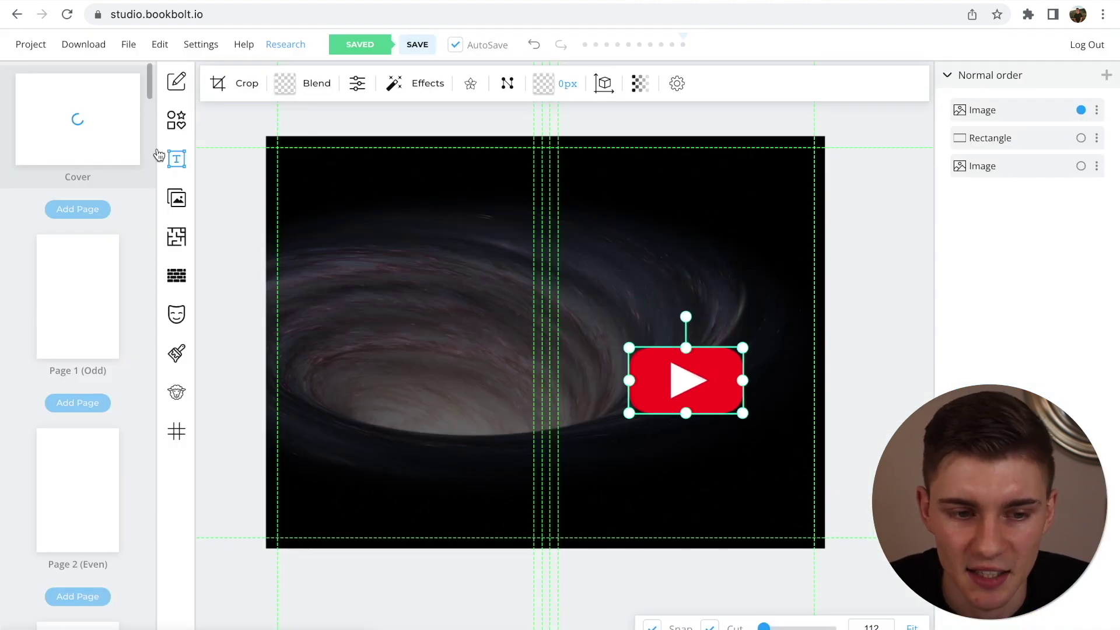
Add a white heading text and place it centred above the play-button logo on the front cover.
click(176, 159)
click(281, 86)
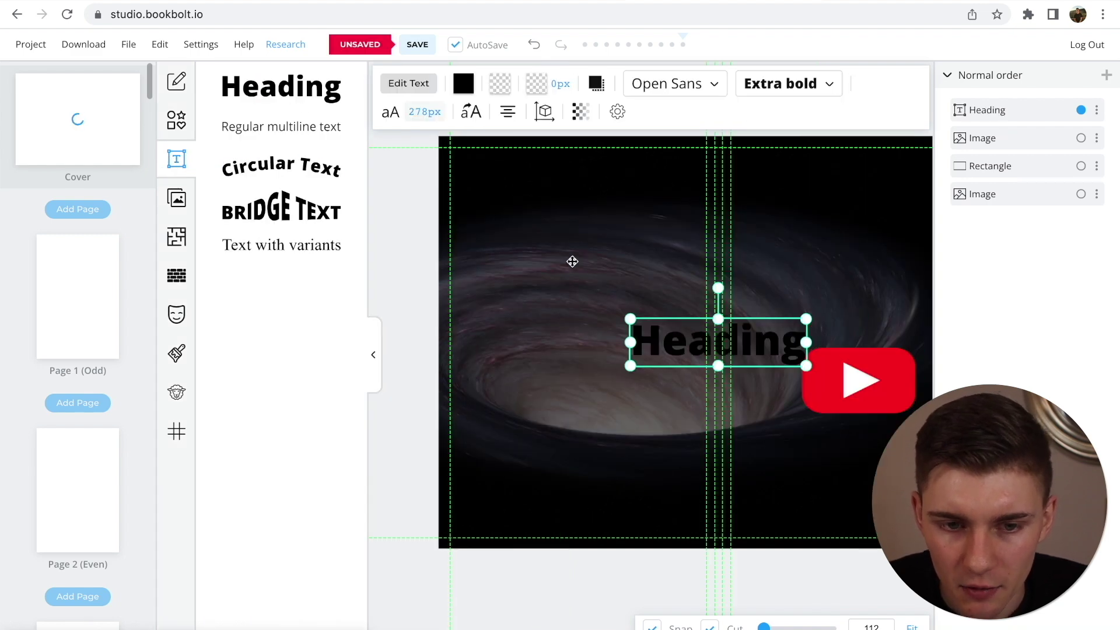
click(464, 83)
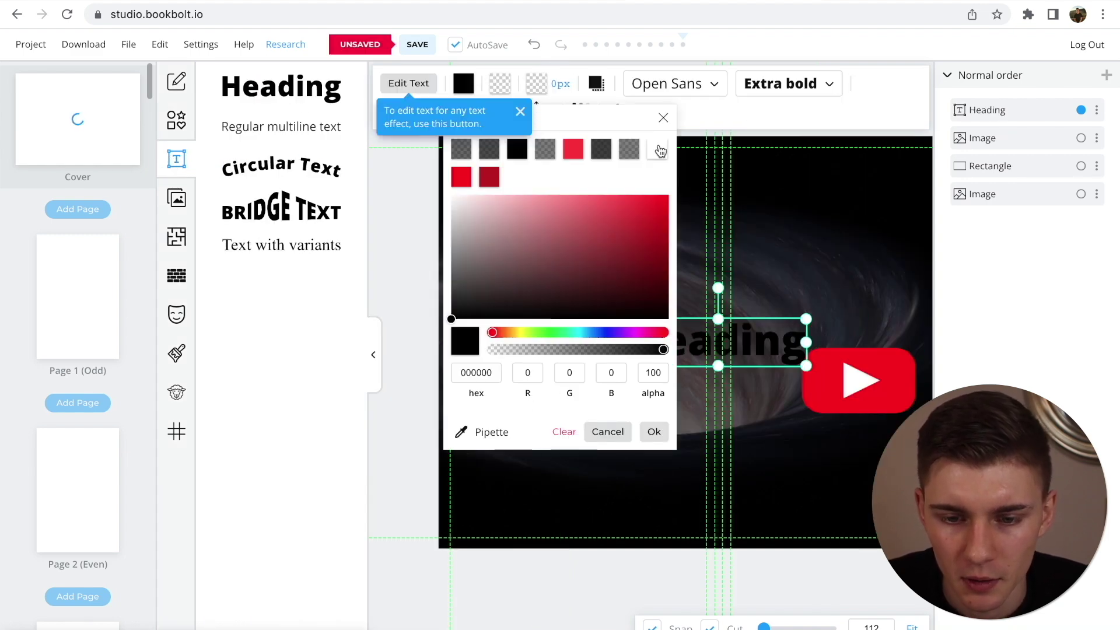
click(652, 153)
drag(757, 343, 848, 251)
click(787, 348)
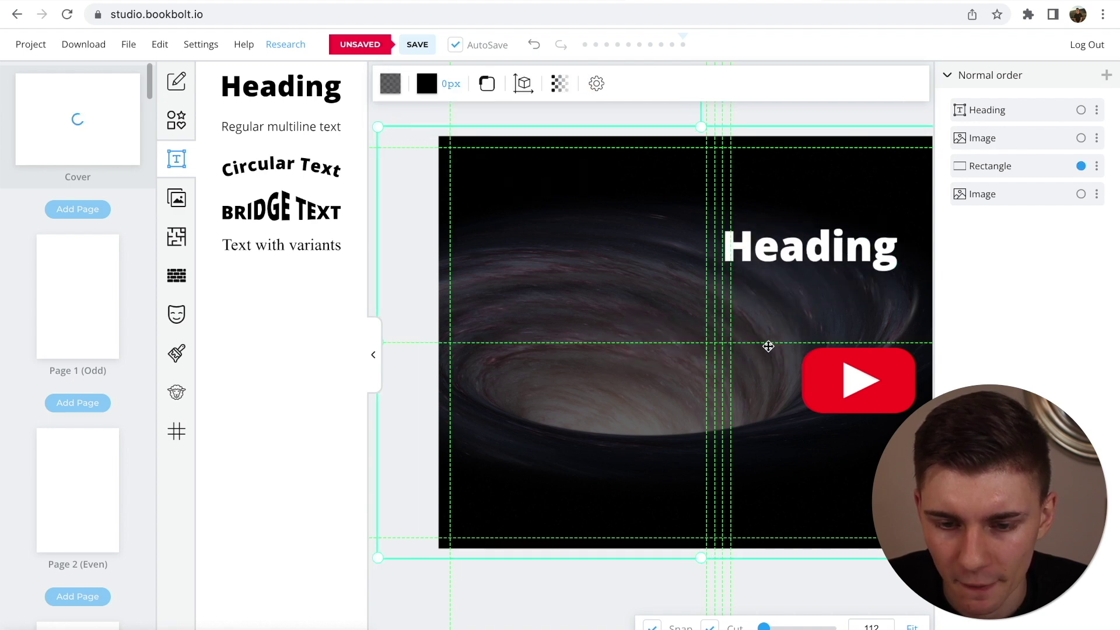
scroll(815, 580, down, 2)
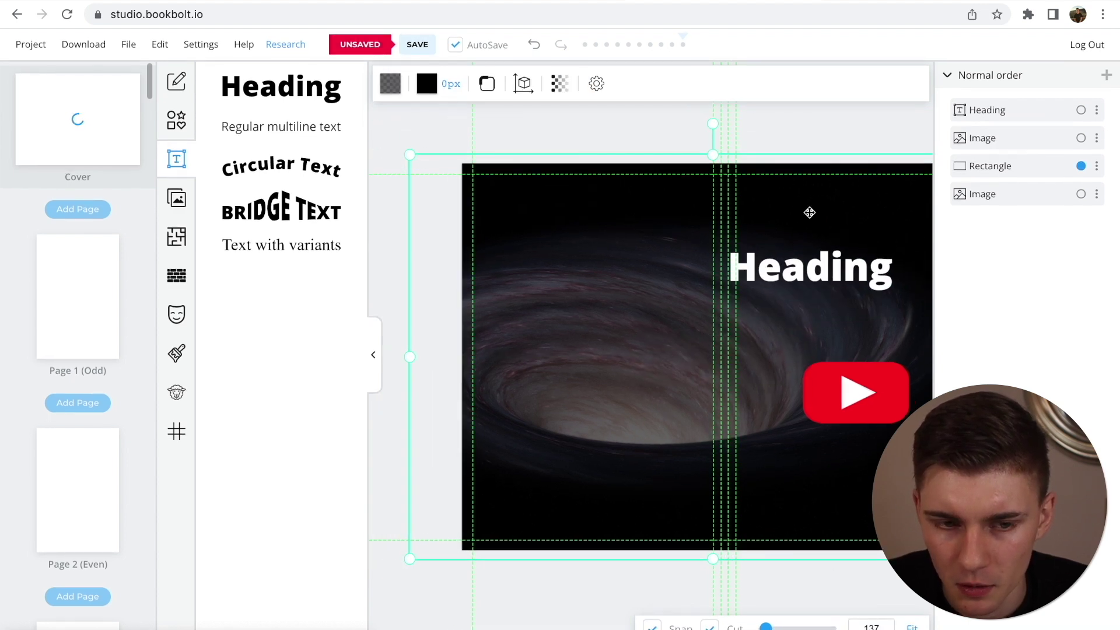
click(169, 161)
drag(624, 265, 677, 267)
Replace the heading's placeholder text with "2023-2024".
click(676, 268)
double_click(674, 265)
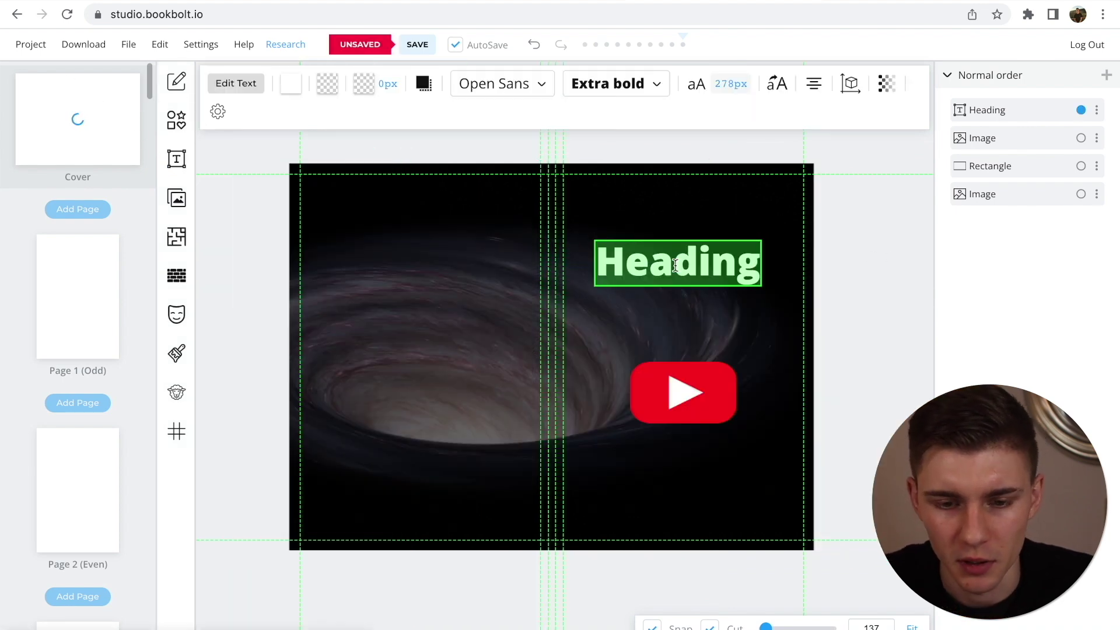
text(2023-2024)
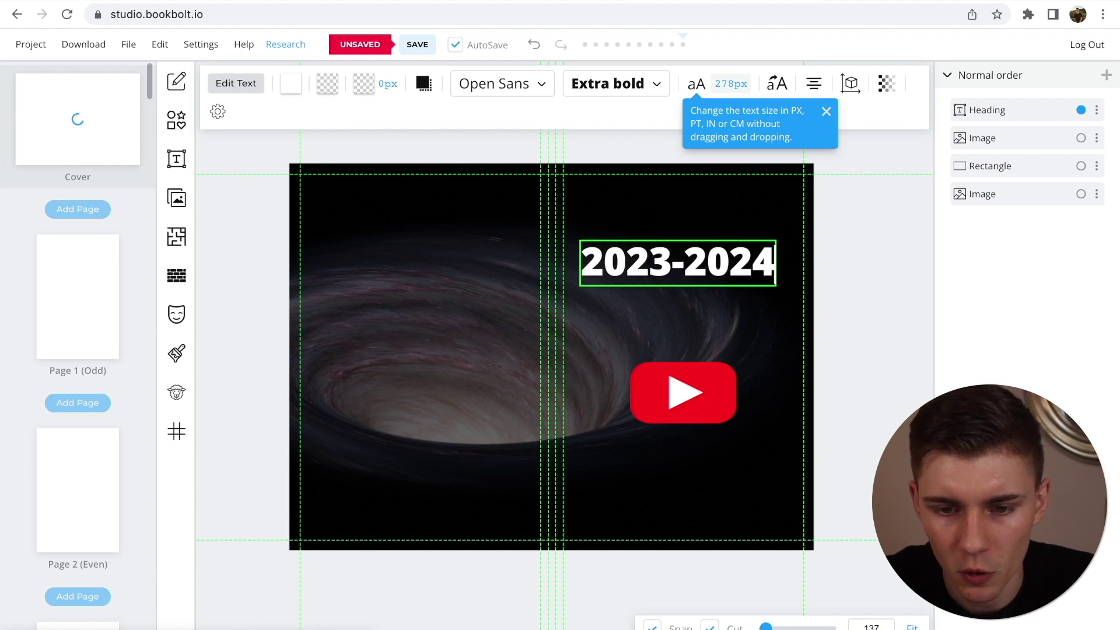
Set the 2023-2024 text to the Anton font at 150 px.
key(ctrl+a)
click(539, 88)
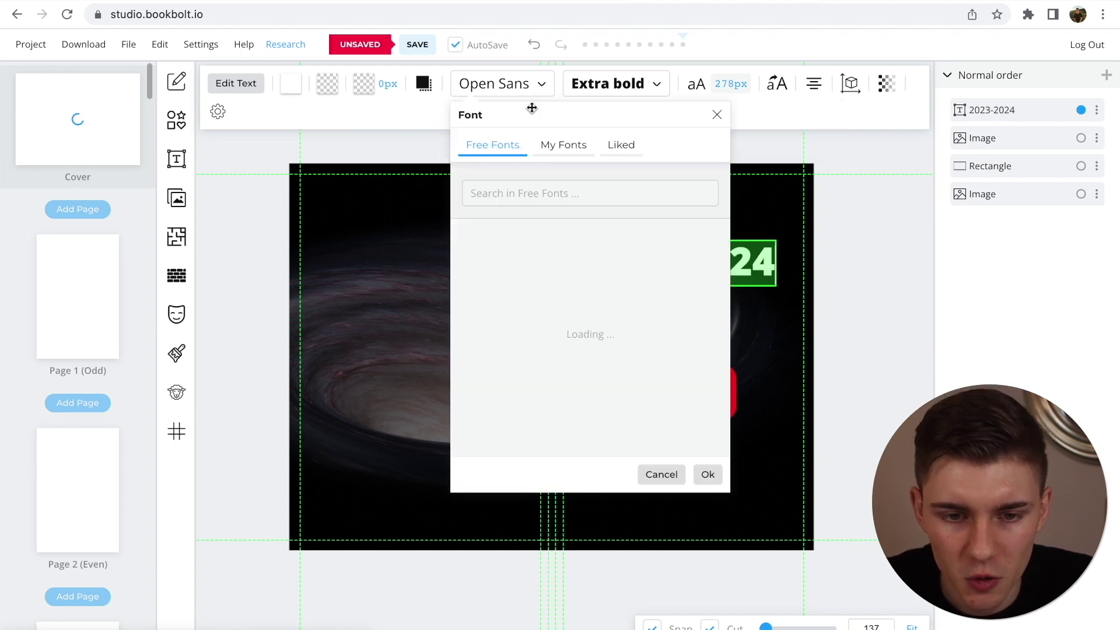
click(537, 203)
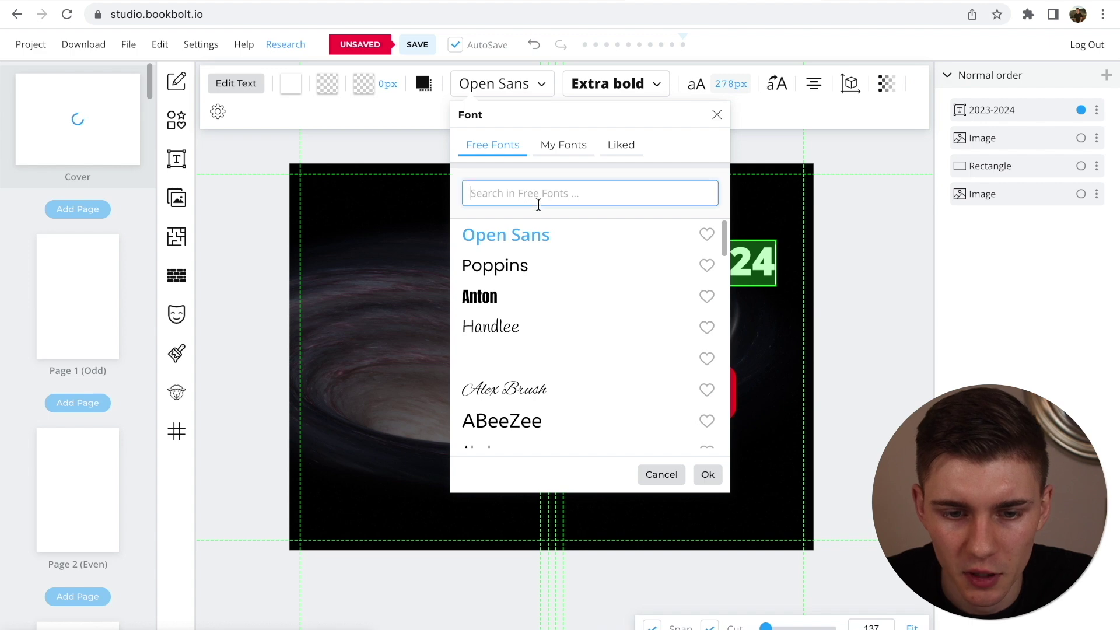
click(512, 294)
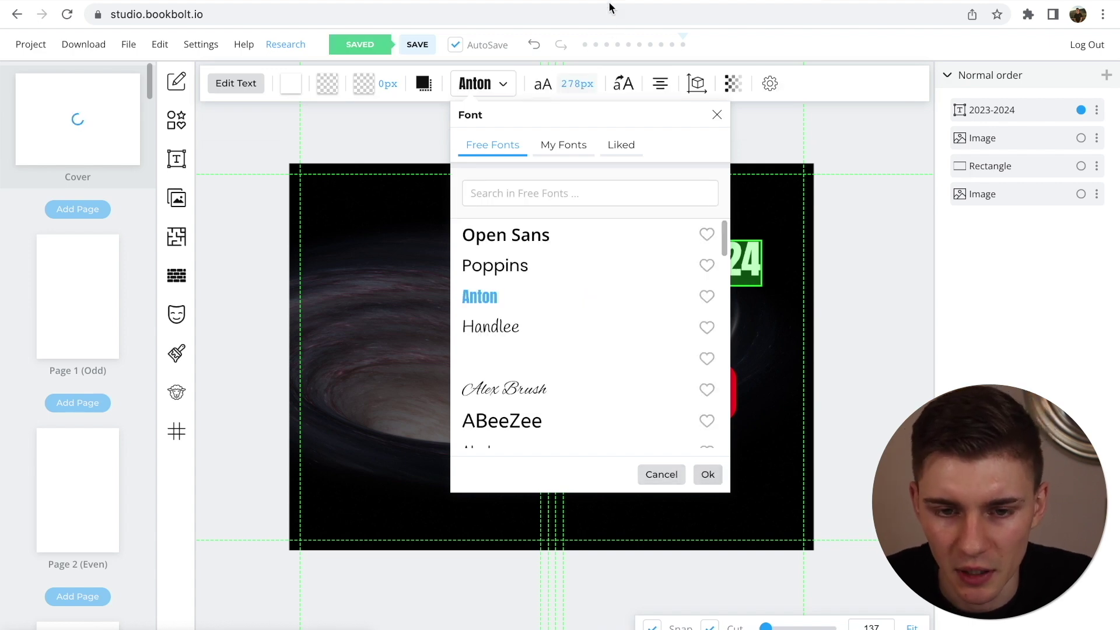
click(570, 92)
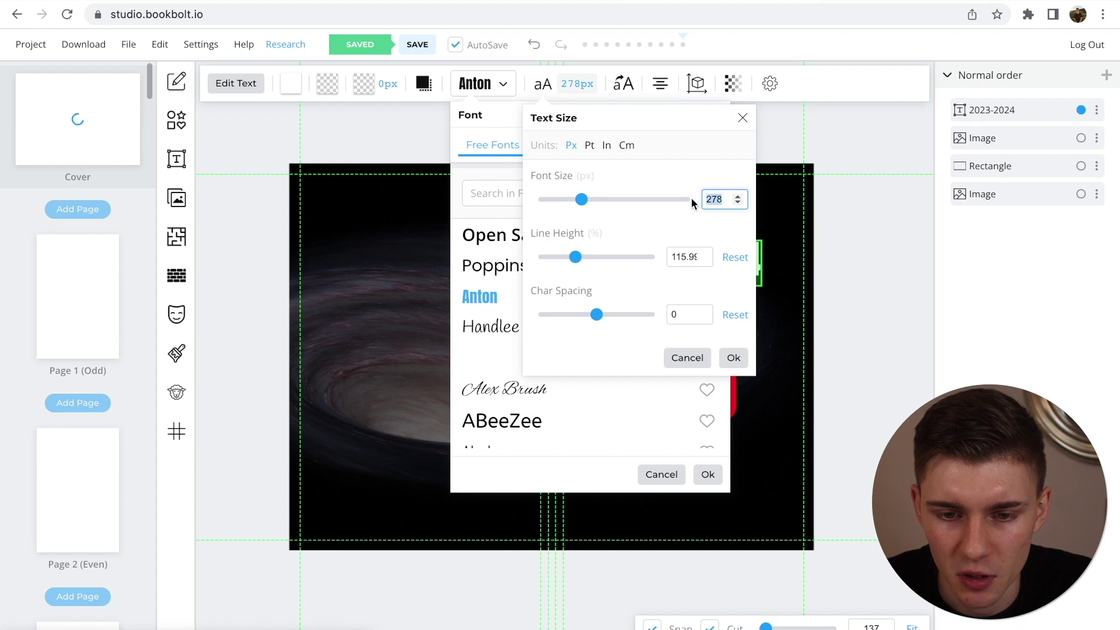
key(BackSpace)
text(150)
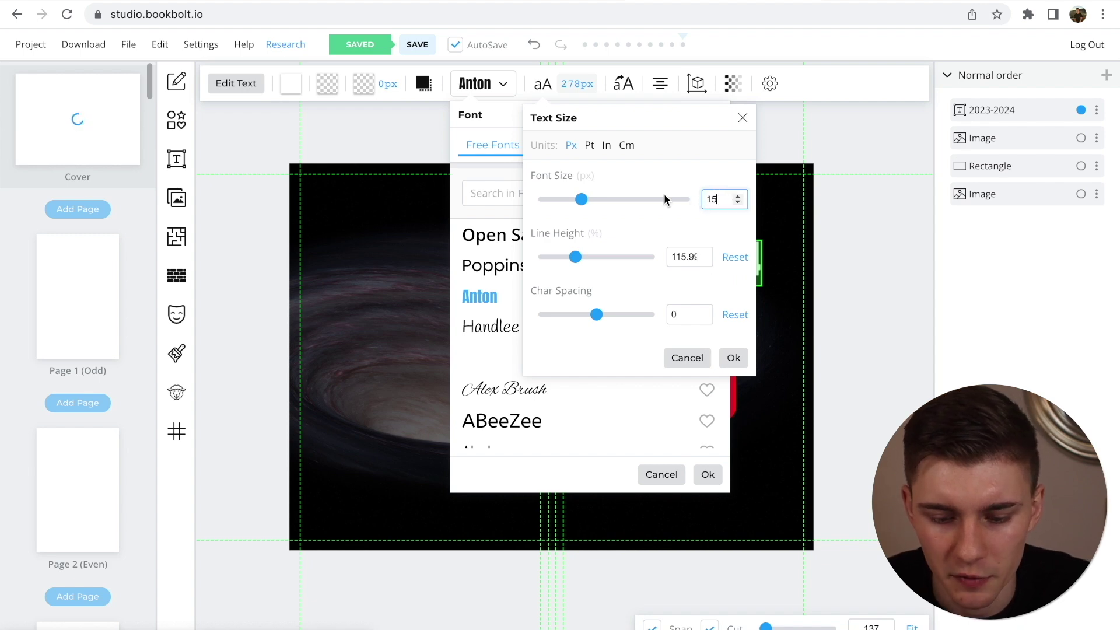
click(734, 357)
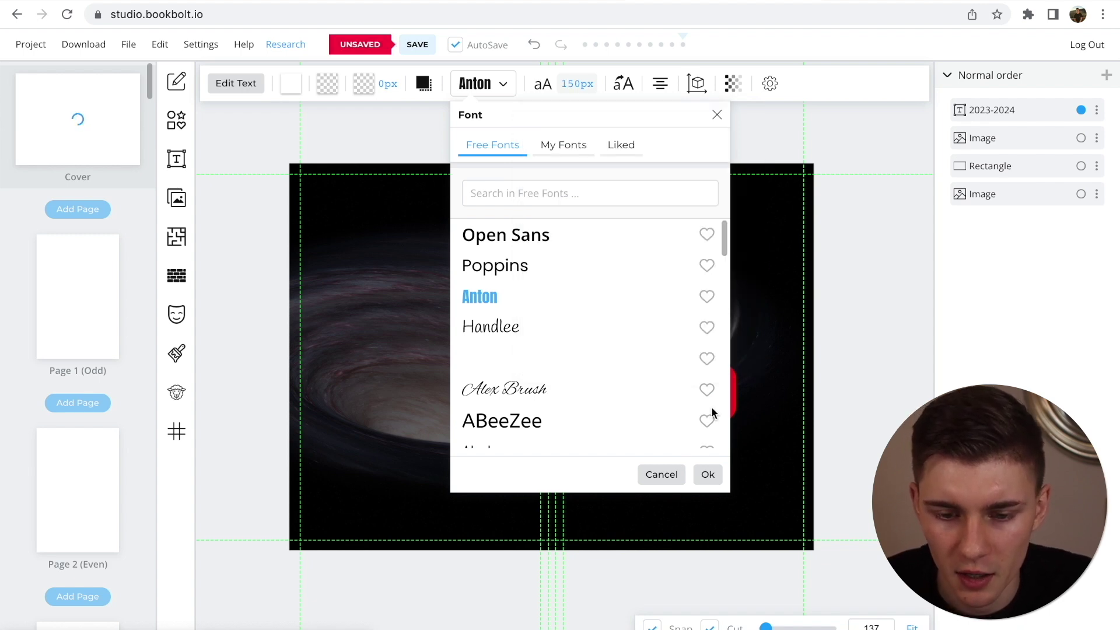
click(707, 474)
Reposition the 2023-2024 text on the front cover and duplicate it for the further title lines.
click(700, 264)
mouse_move(699, 264)
mouse_down()
mouse_move(704, 236)
mouse_move(694, 298)
mouse_move(694, 265)
mouse_up()
right_click(704, 236)
click(774, 338)
right_click(694, 260)
click(769, 358)
Replace the middle title line with "Social Media Content" and reduce its font size so it fits within the front cover margins.
double_click(694, 265)
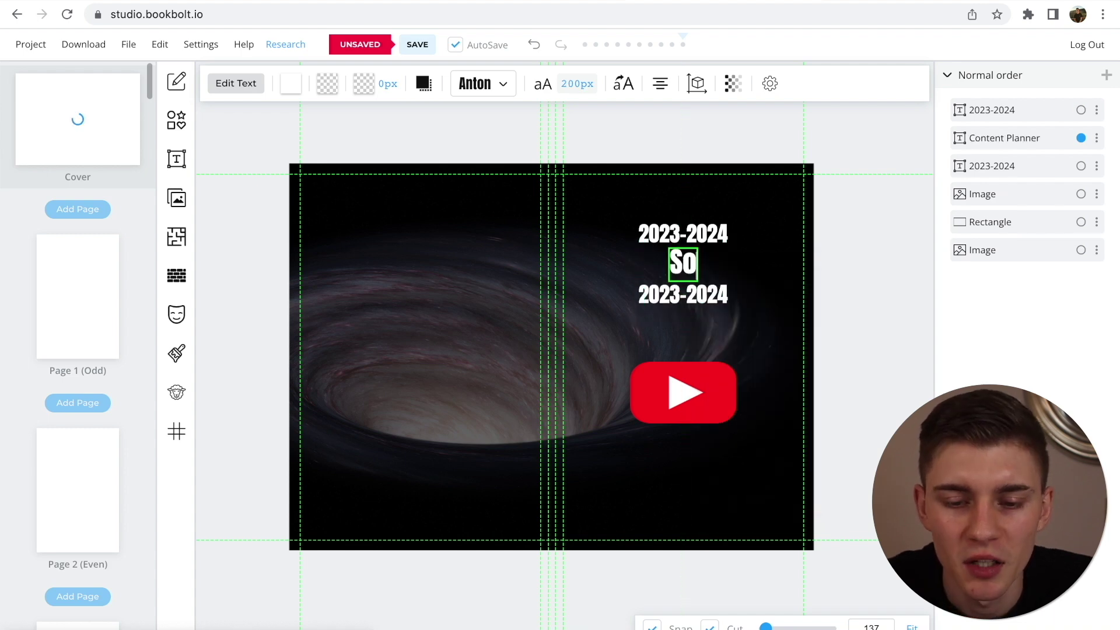
text(Social Med)
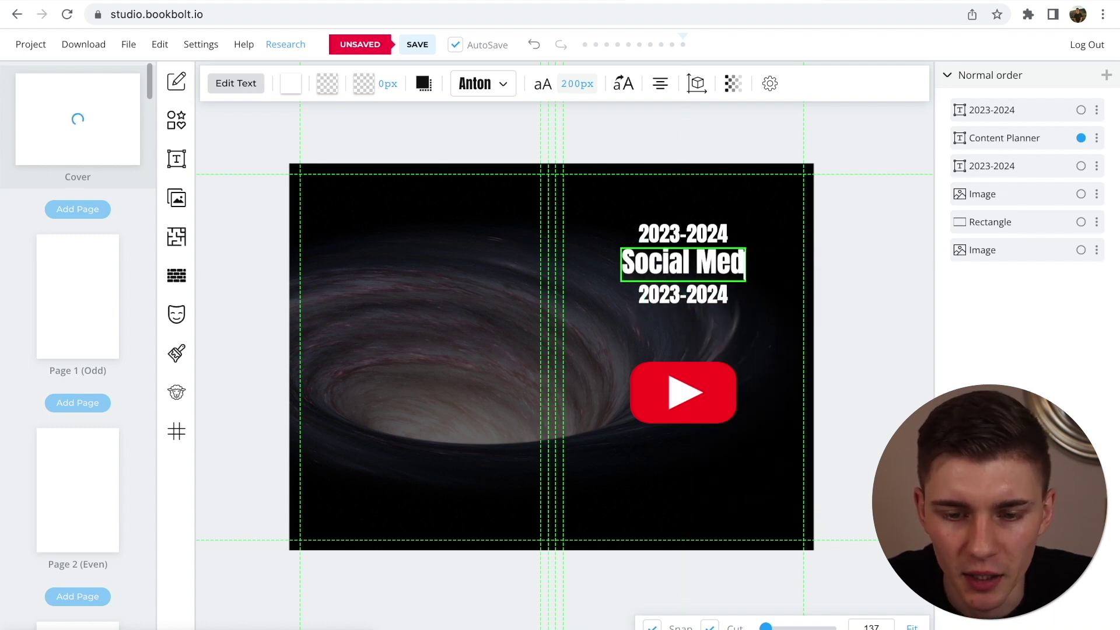
text(ia Content)
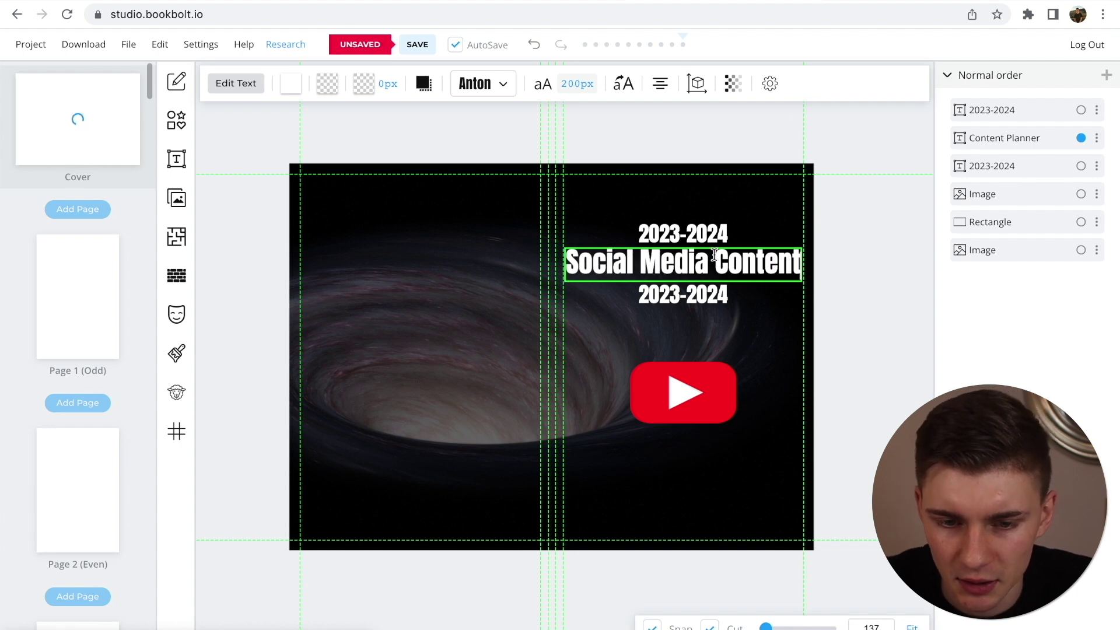
key(Escape)
click(577, 85)
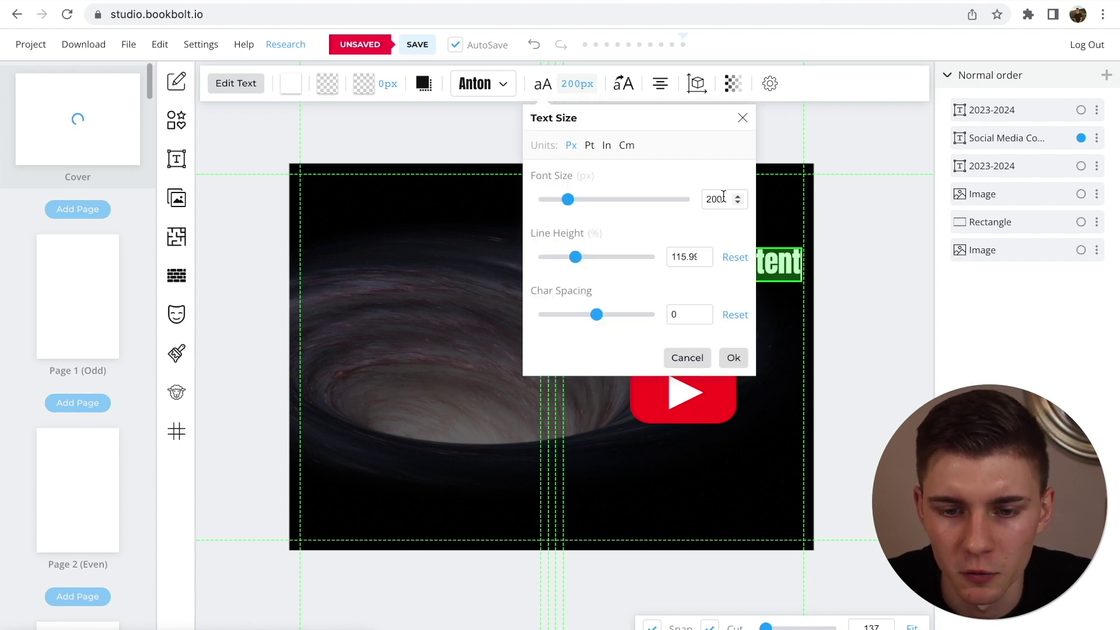
text(0)
click(733, 357)
click(764, 345)
Replace the lowest 2023-2024 line with "Planner Notebook" and move it up close beneath "Social Media Content".
click(705, 236)
click(692, 296)
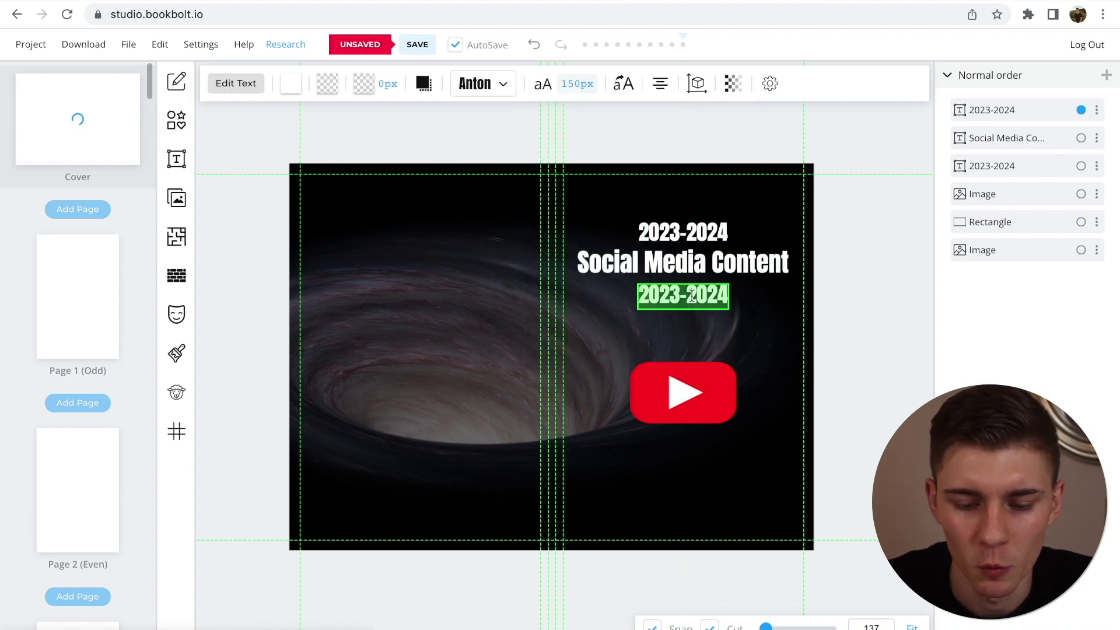
text(Planner)
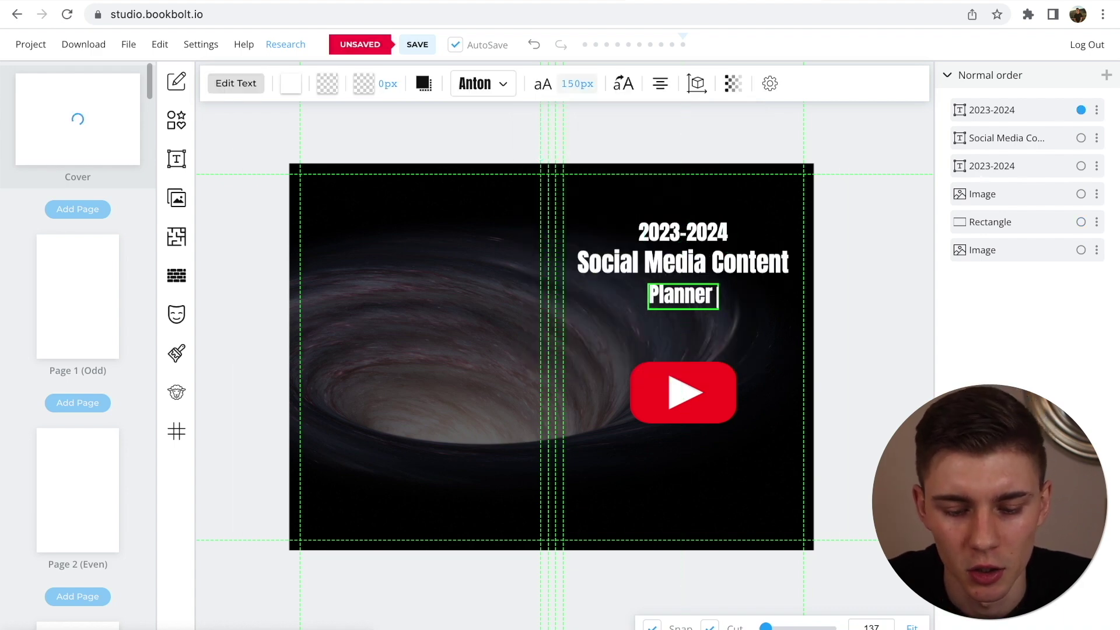
text( Notebook)
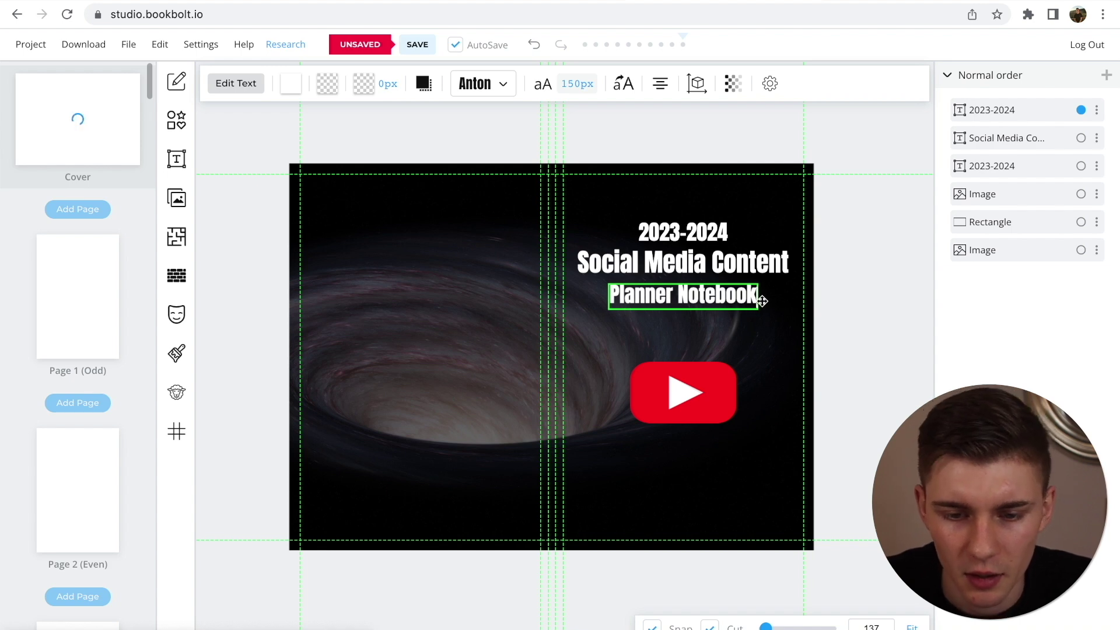
click(757, 325)
drag(722, 307, 722, 300)
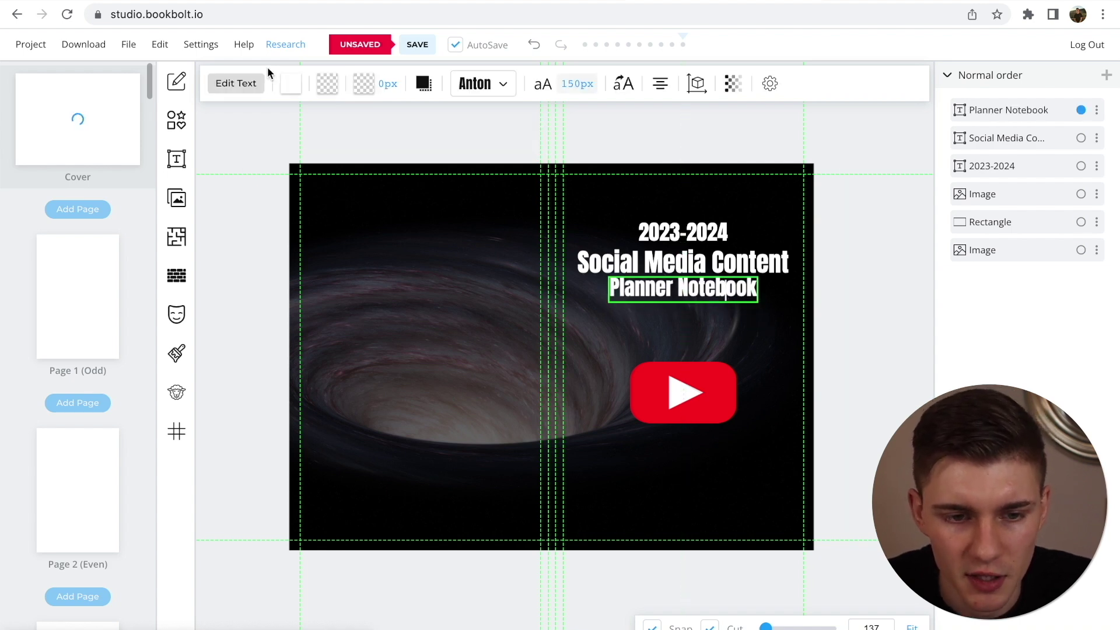
Color the "Planner Notebook" title line red on the front cover.
click(290, 85)
click(289, 181)
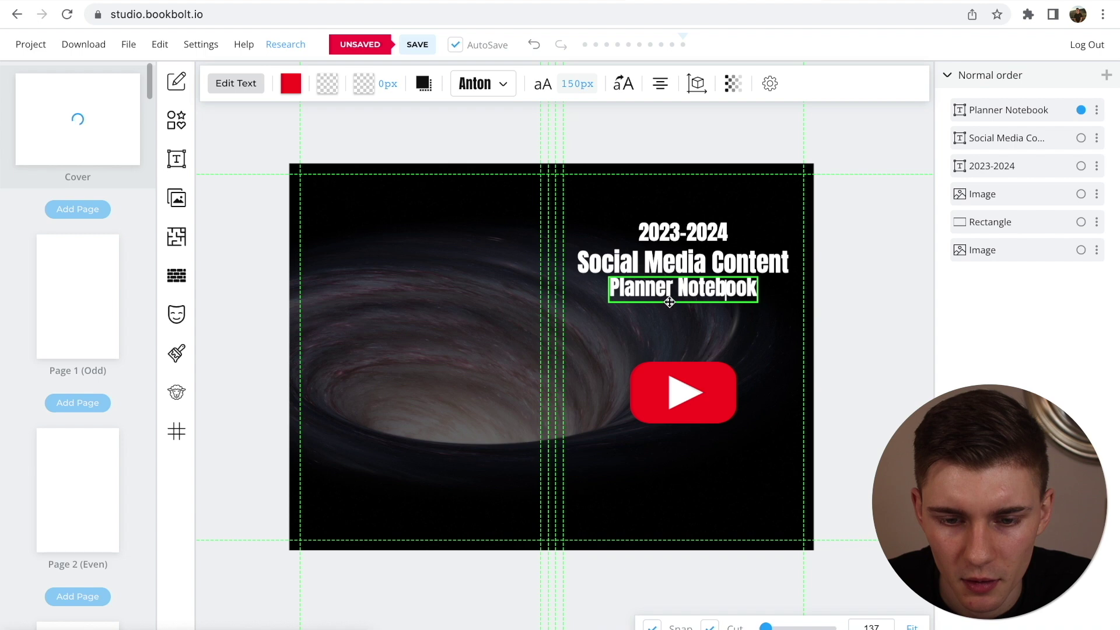
click(670, 303)
click(670, 300)
click(296, 86)
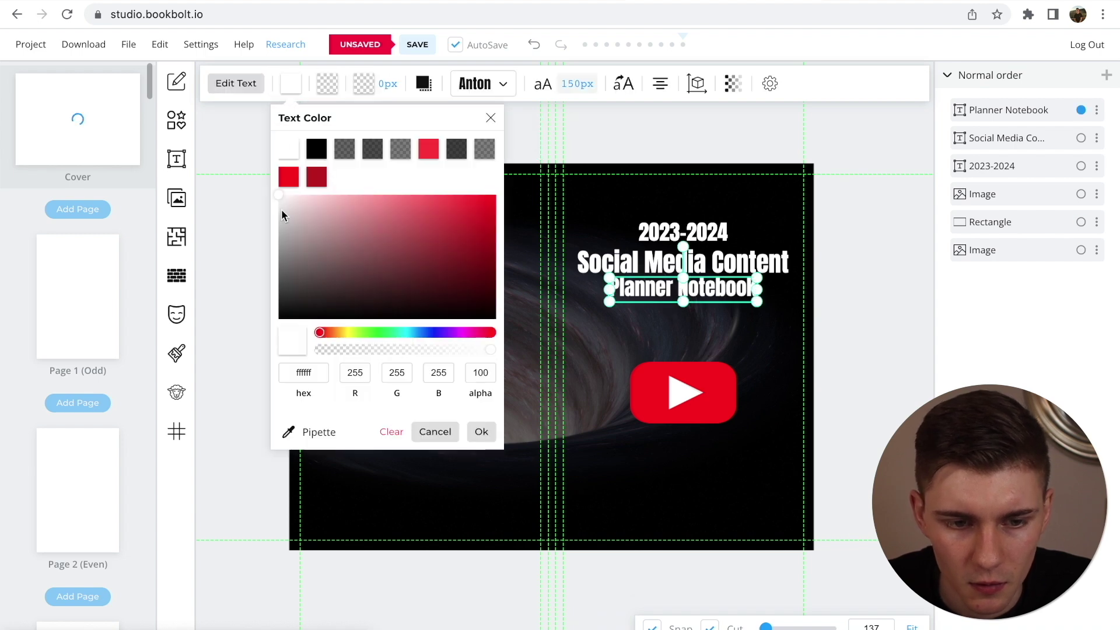
click(290, 177)
click(711, 327)
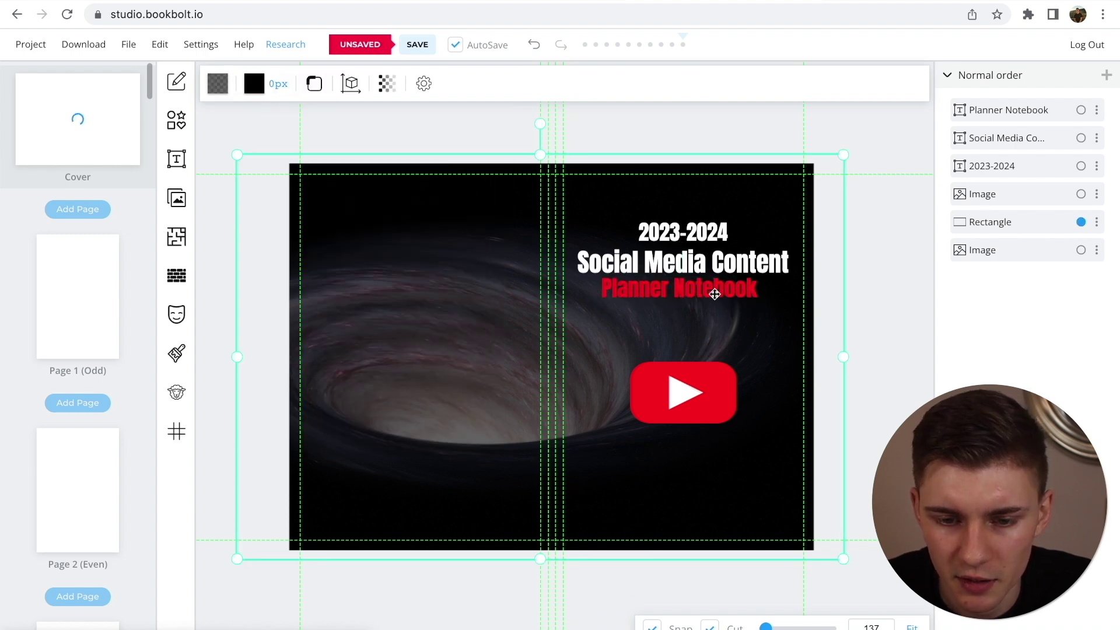
Enlarge the "Social Media Content" title line to a font size of 190 px.
click(714, 266)
click(577, 84)
click(738, 198)
click(737, 198)
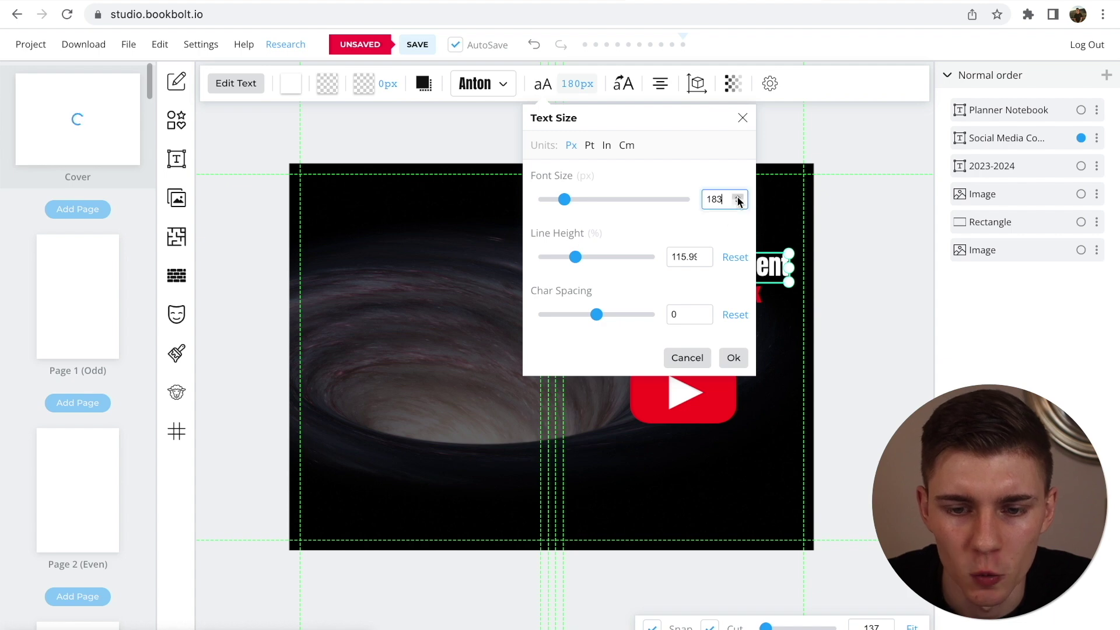
click(738, 199)
click(738, 199)
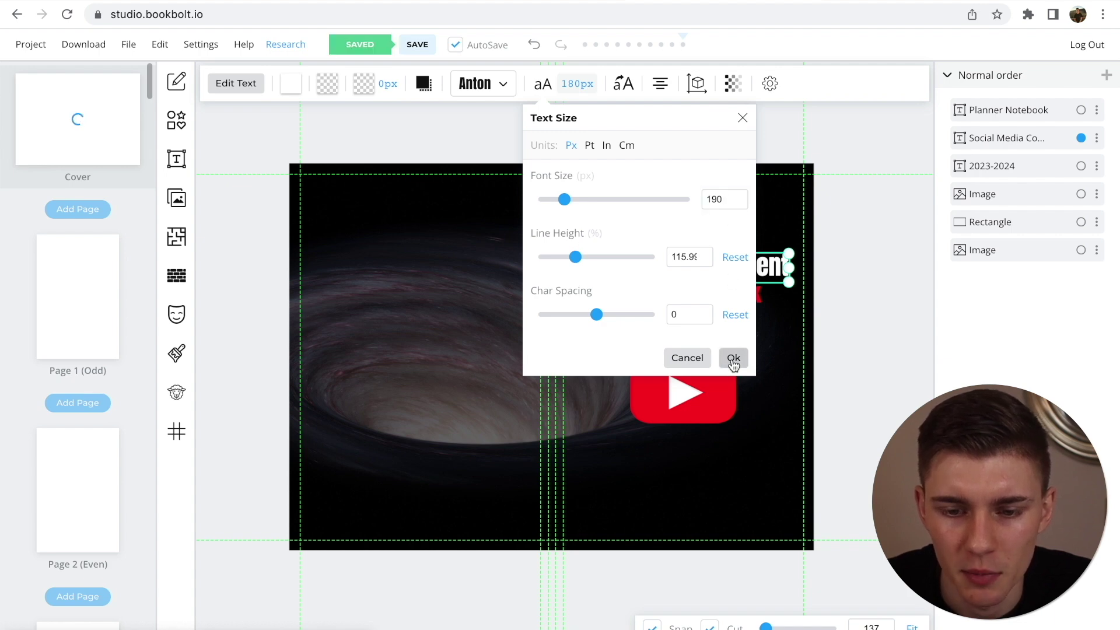
click(733, 357)
Move the three title lines slightly up into a tight, centered stack on the front cover and make the 2023-2024 line smaller.
click(746, 287)
click(739, 260)
drag(739, 261, 739, 252)
click(758, 330)
drag(715, 300, 717, 290)
click(757, 324)
click(699, 239)
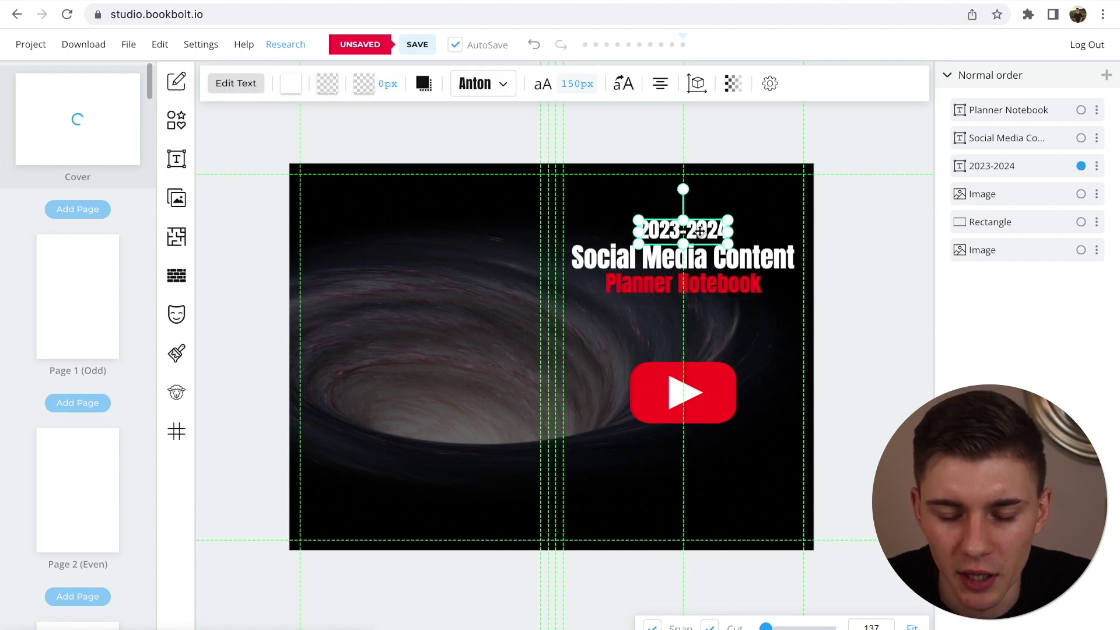
Insert a Facebook logo from a Pixabay search for "social media", shrink it and place it beside the repositioned YouTube logo.
drag(683, 392, 707, 410)
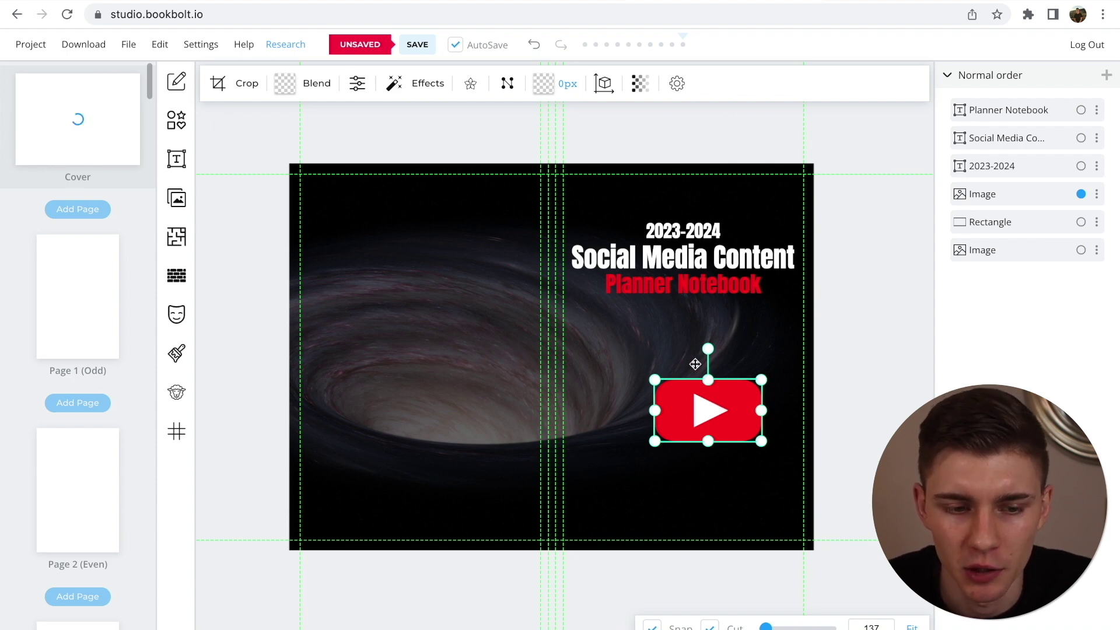
click(177, 202)
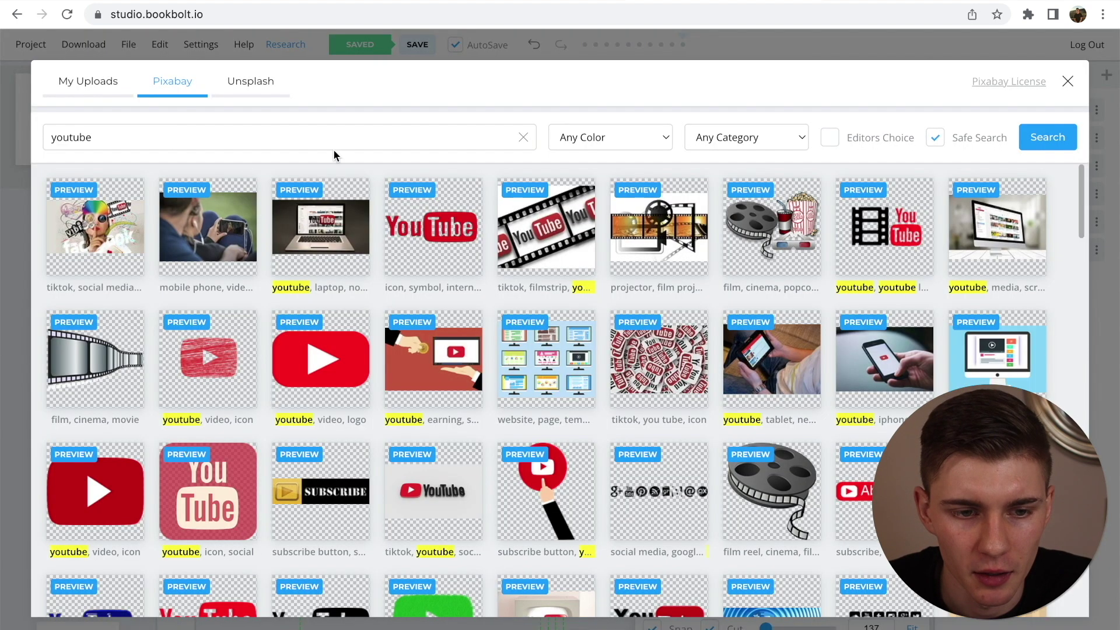
triple_click(335, 138)
text(social media)
key(Return)
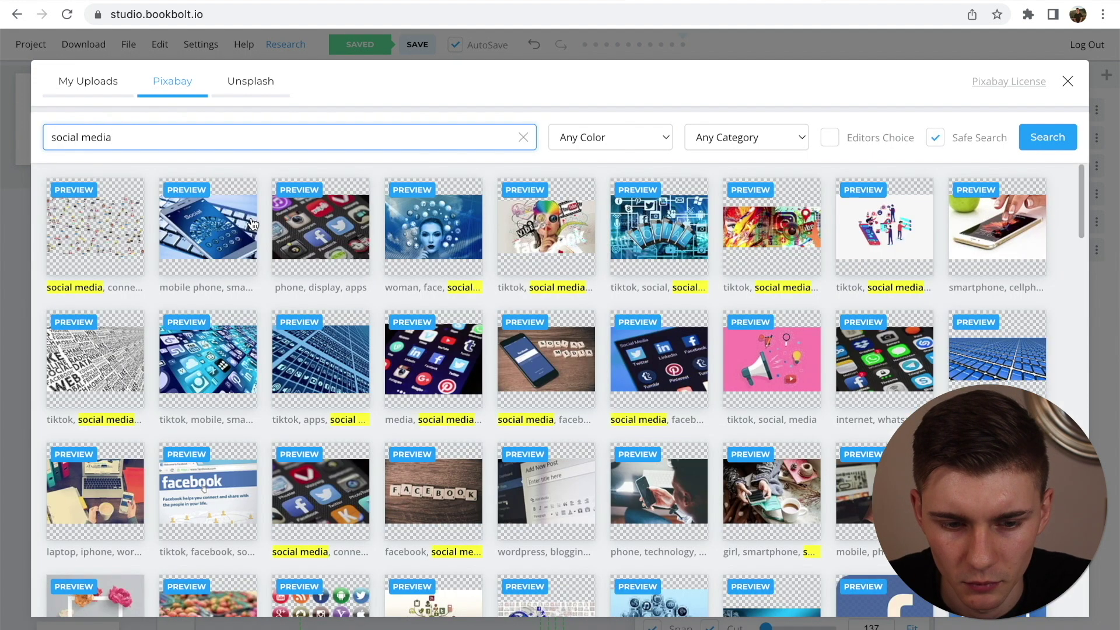
scroll(859, 493, down, 3)
click(859, 493)
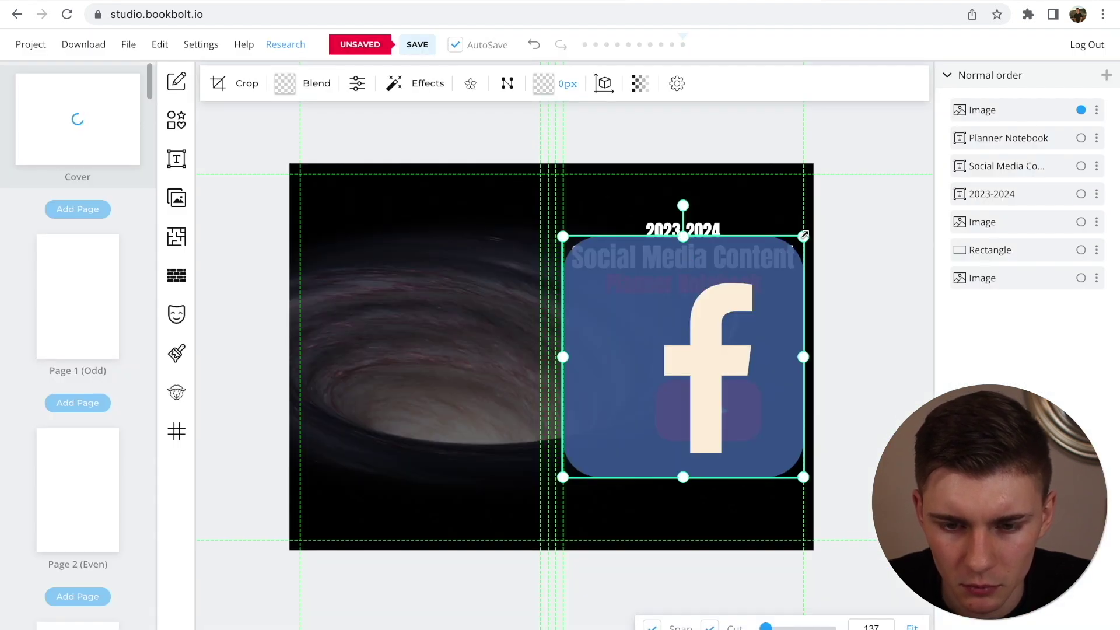
drag(804, 233, 629, 414)
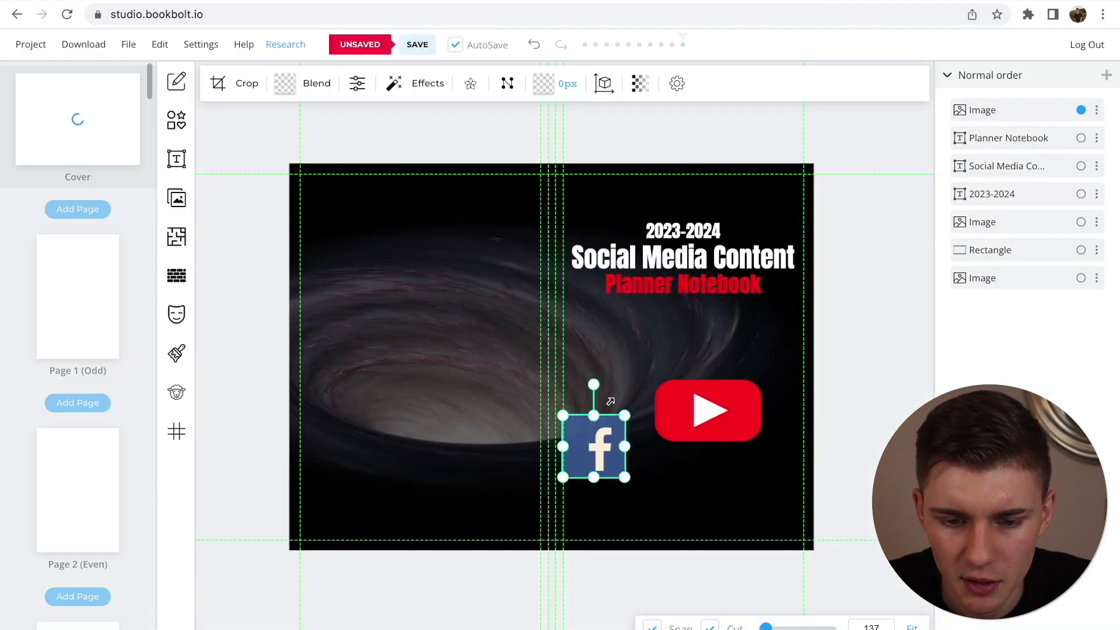
drag(595, 447, 610, 418)
Insert the gradient Instagram logo from a Pixabay search for "instagram", shrink it and place it above the YouTube logo.
click(177, 199)
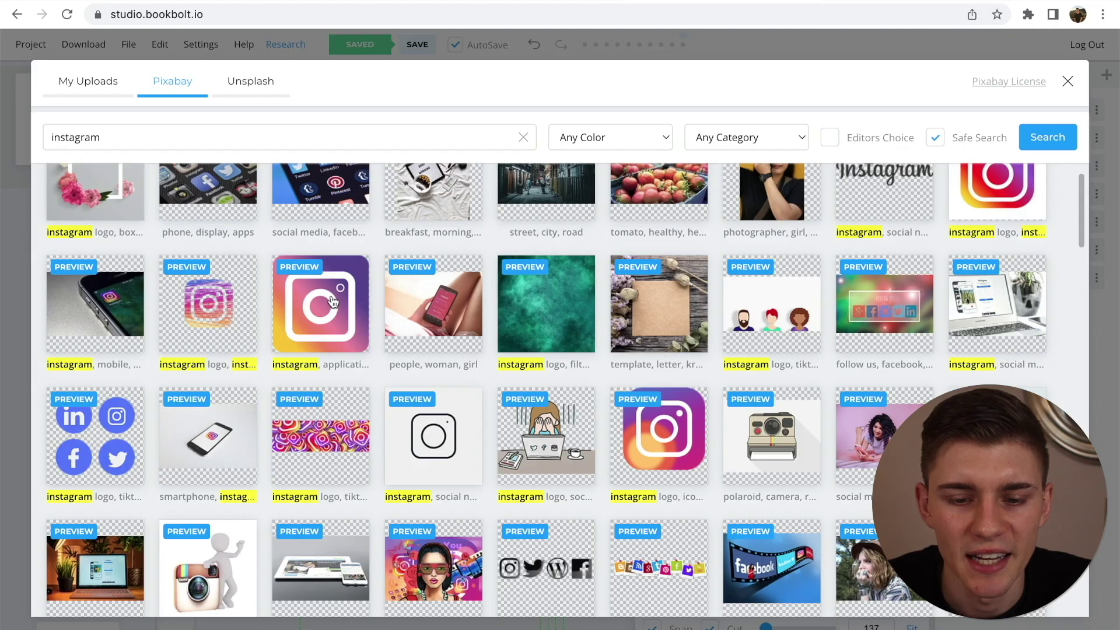
click(332, 297)
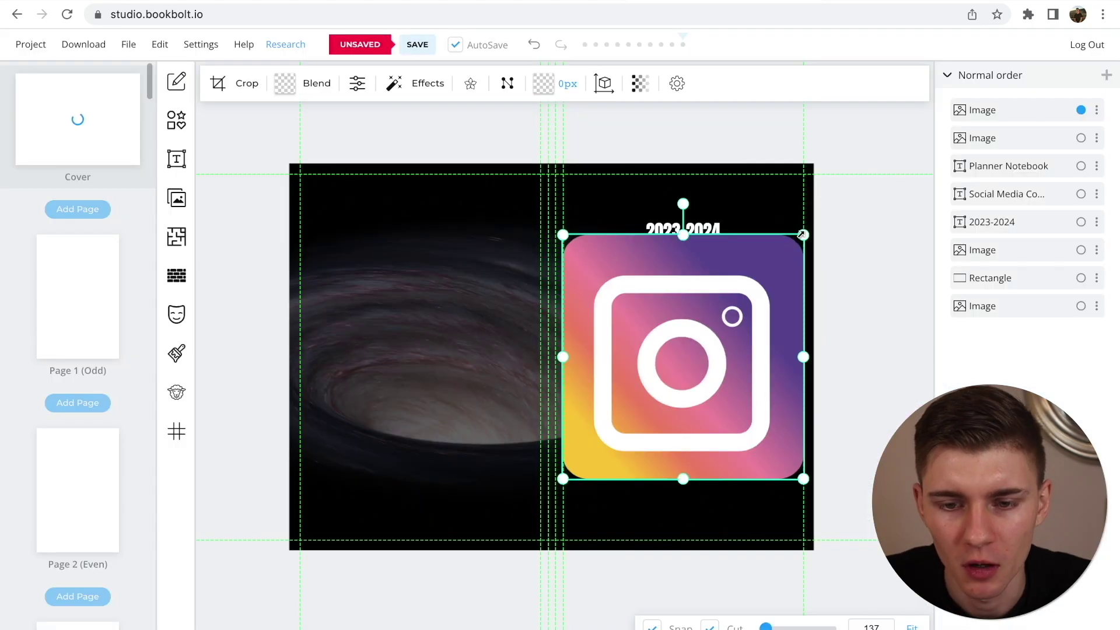
drag(799, 233, 638, 388)
drag(600, 430, 719, 366)
drag(753, 333, 745, 340)
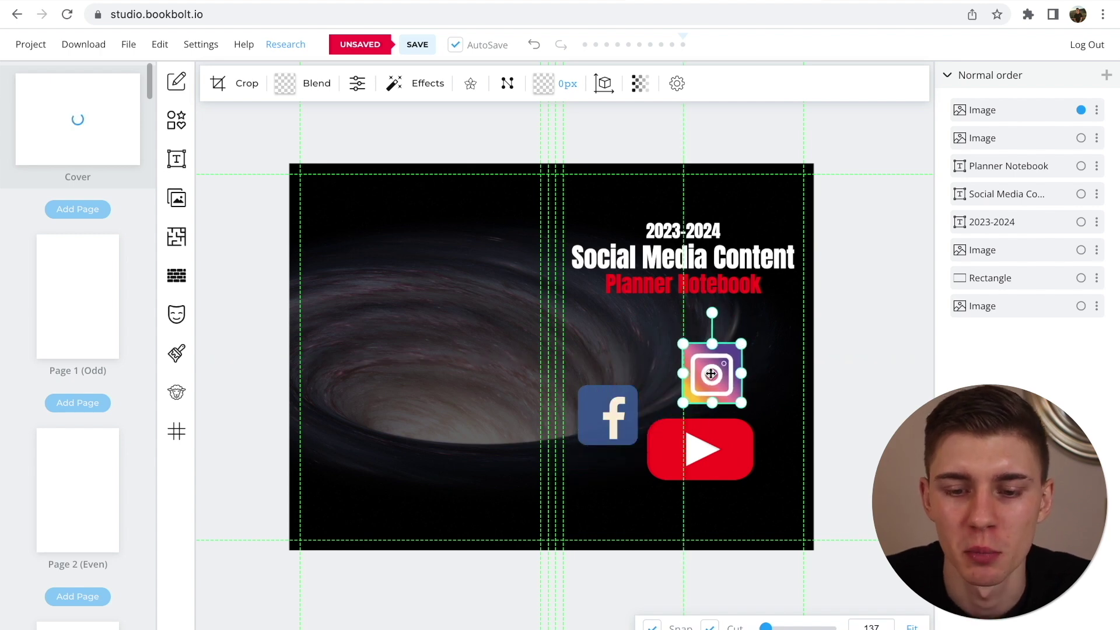
Arrange the Facebook and Instagram logos side by side beneath the title, with the YouTube logo centered below them.
drag(706, 376, 726, 367)
click(700, 408)
drag(697, 451, 703, 444)
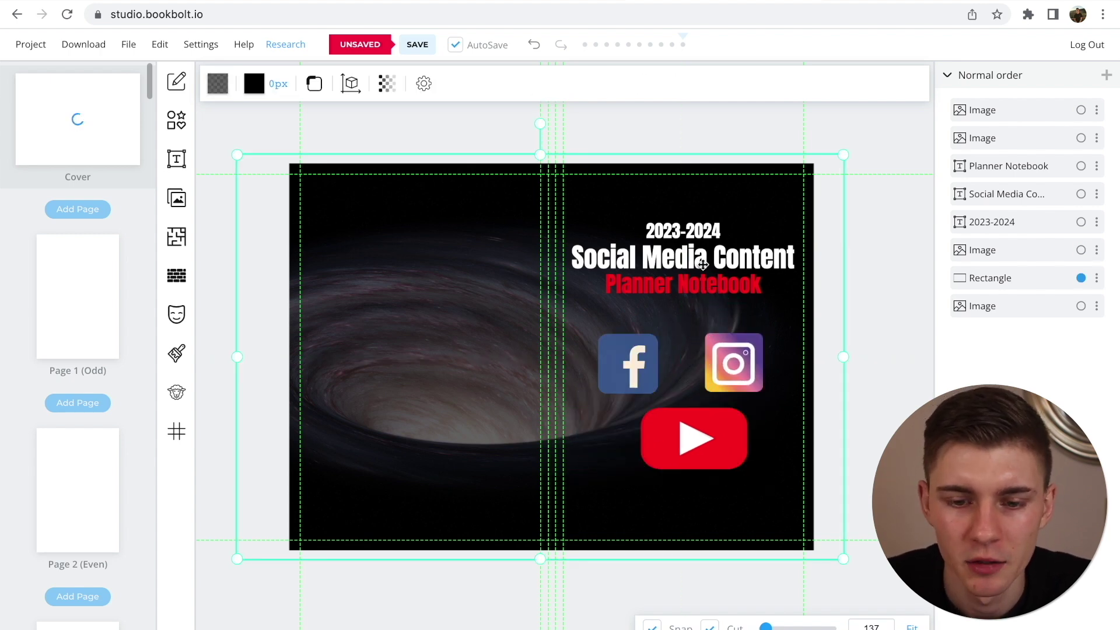
Duplicate the "Planner Notebook" line and place the copy near the lower edge of the front cover, beneath the YouTube logo.
click(694, 286)
right_click(694, 287)
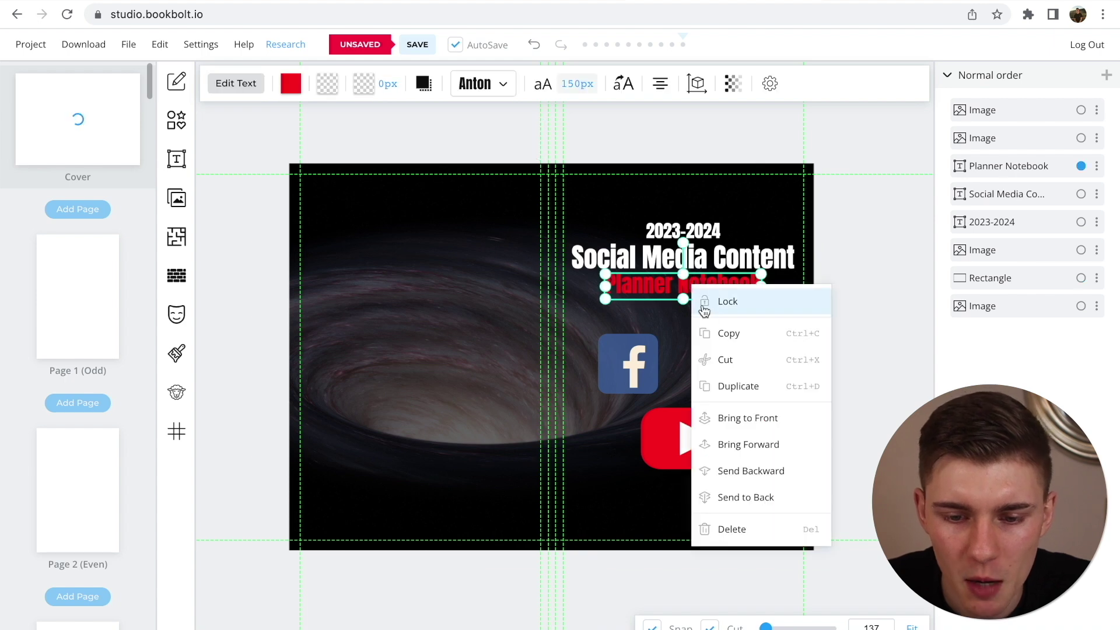
click(750, 385)
drag(708, 285, 720, 541)
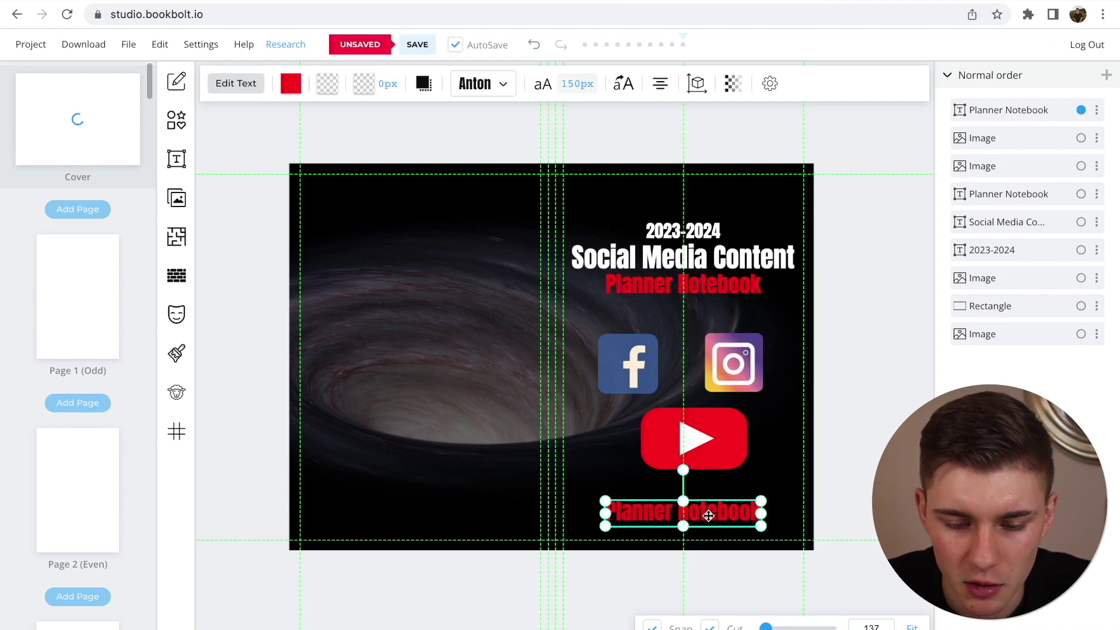
Replace the text of the duplicated lower line with "Plan Your Success Today!".
double_click(720, 541)
key(BackSpace)
key(BackSpace)
key(BackSpace)
key(BackSpace)
key(BackSpace)
key(BackSpace)
key(BackSpace)
key(BackSpace)
key(BackSpace)
key(BackSpace)
key(BackSpace)
key(BackSpace)
key(BackSpace)
text(n yo)
key(BackSpace)
key(BackSpace)
text(Your Success Today!)
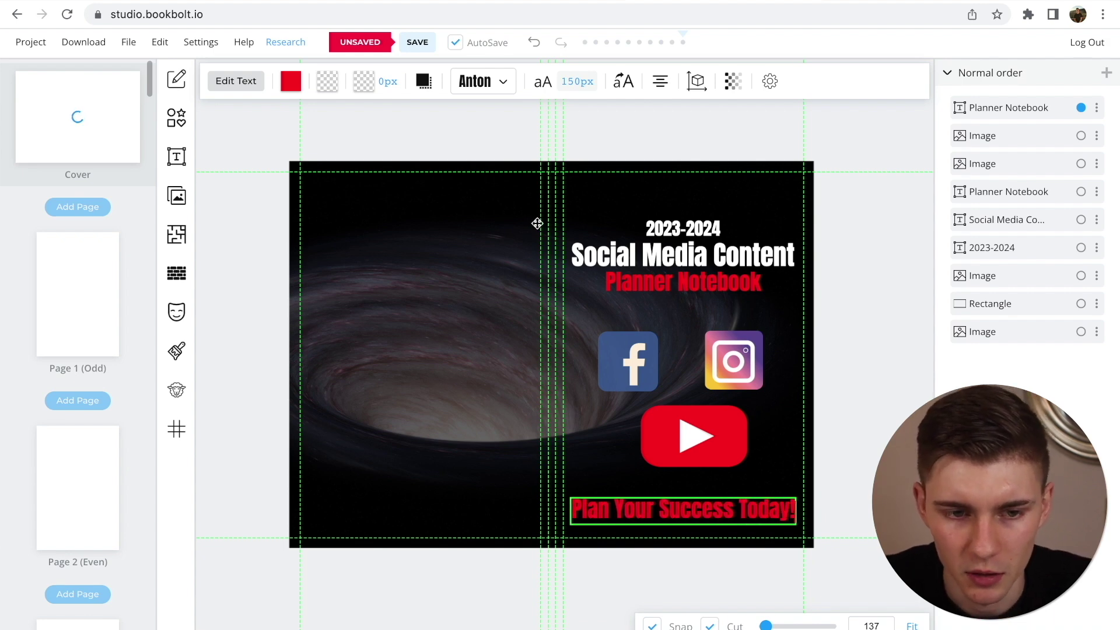
Format the "Plan Your Success Today!" tagline in white Poppins Regular 400 at 100 px.
click(290, 82)
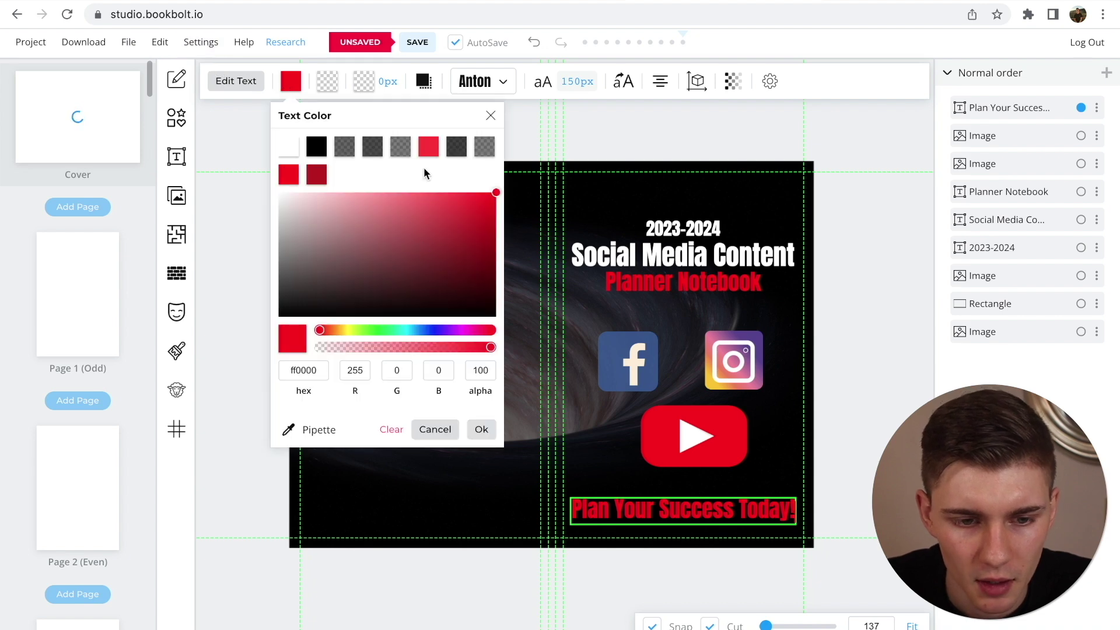
click(292, 150)
click(575, 82)
double_click(726, 197)
text(100)
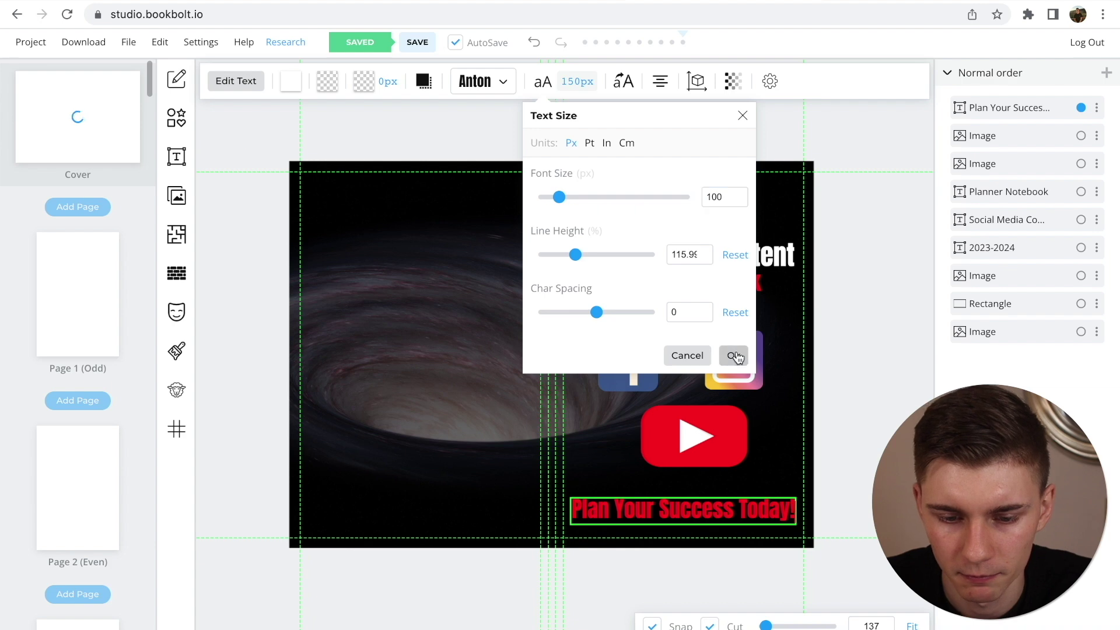
click(732, 355)
click(741, 523)
click(864, 395)
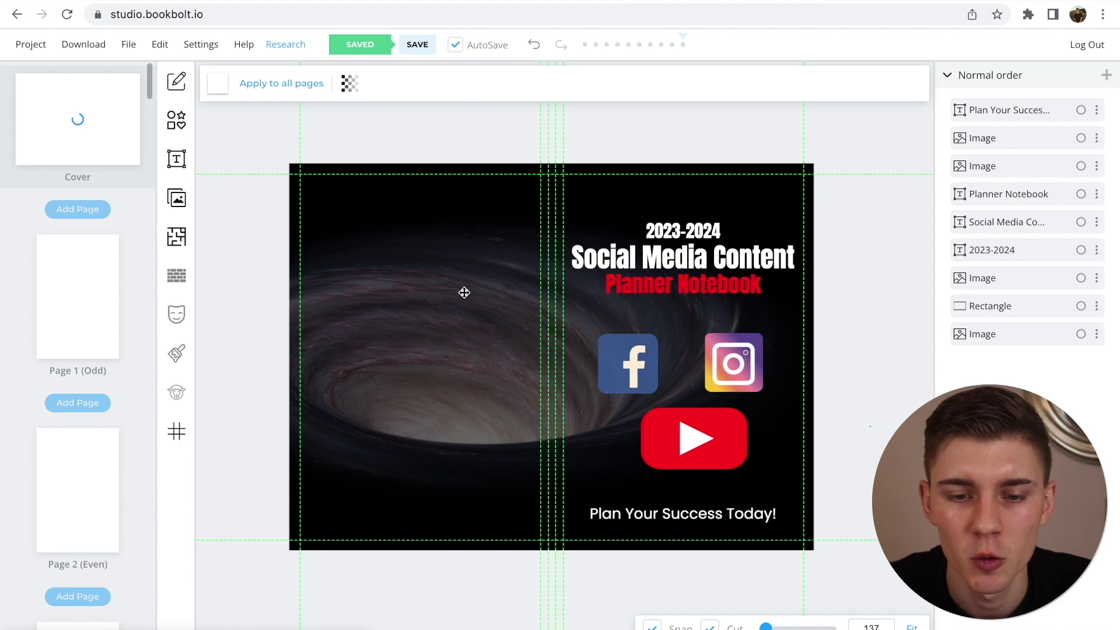
Duplicate the "Plan Your Success Today!" tagline and place the copy in the middle of the back cover.
right_click(698, 516)
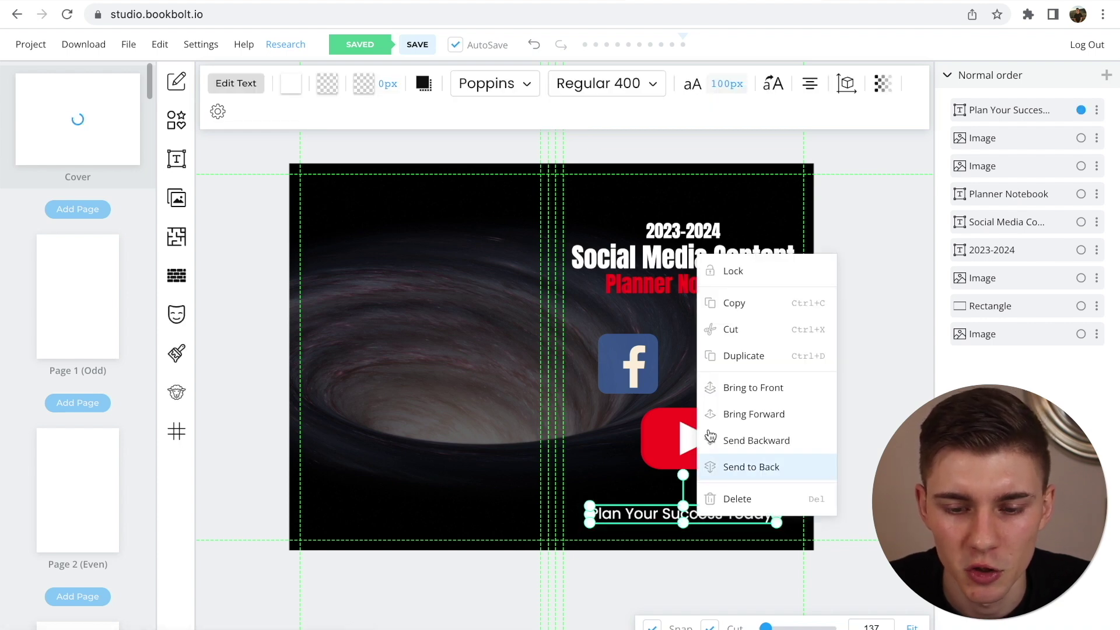
click(756, 355)
drag(674, 535, 410, 371)
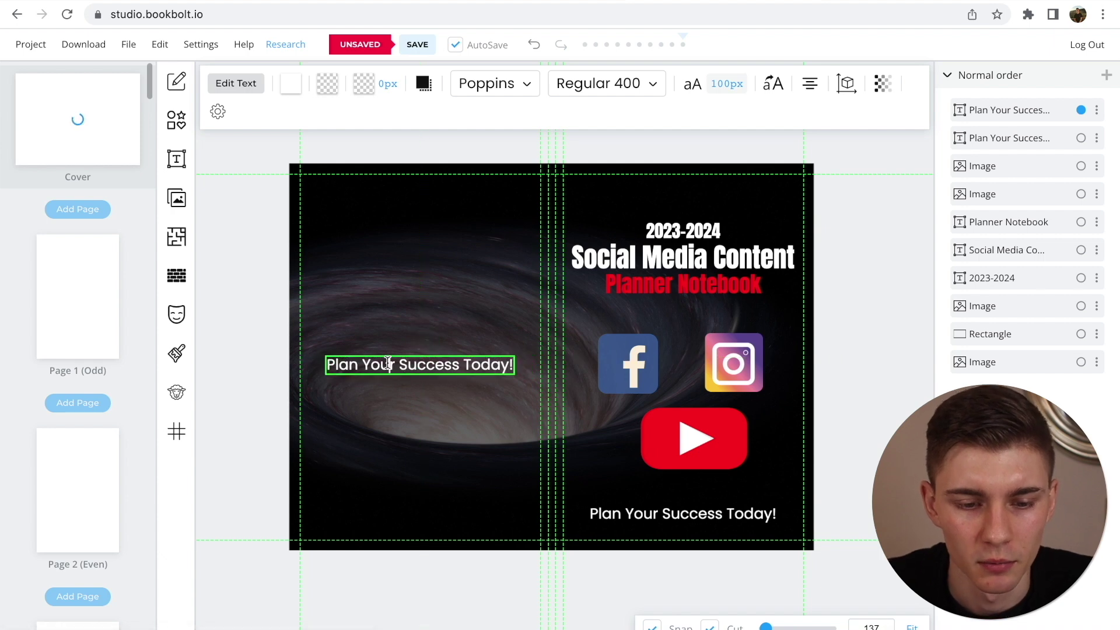
Replace the back cover text with the word quote in quotation marks and set its font size to 150 px.
double_click(388, 362)
key(BackSpace)
text(quote)
key(Escape)
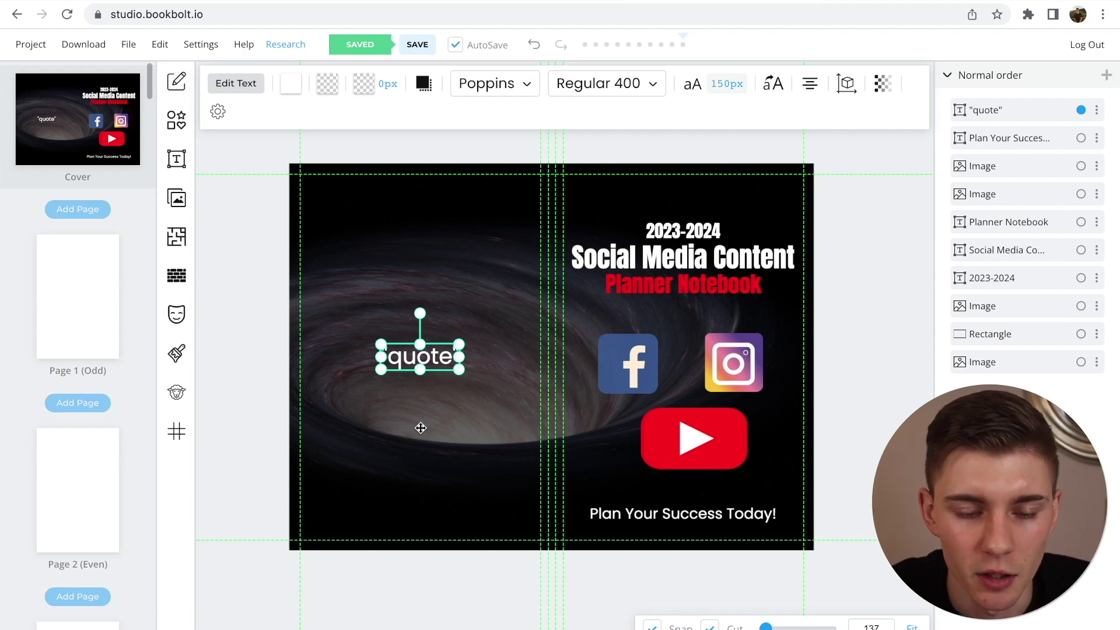
click(439, 395)
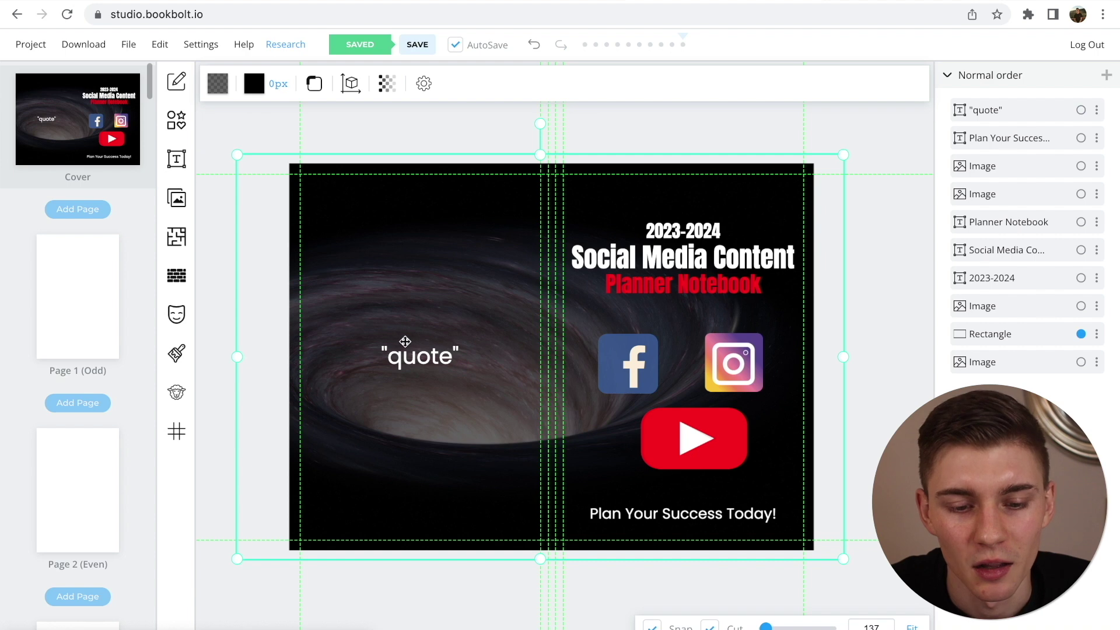
click(407, 356)
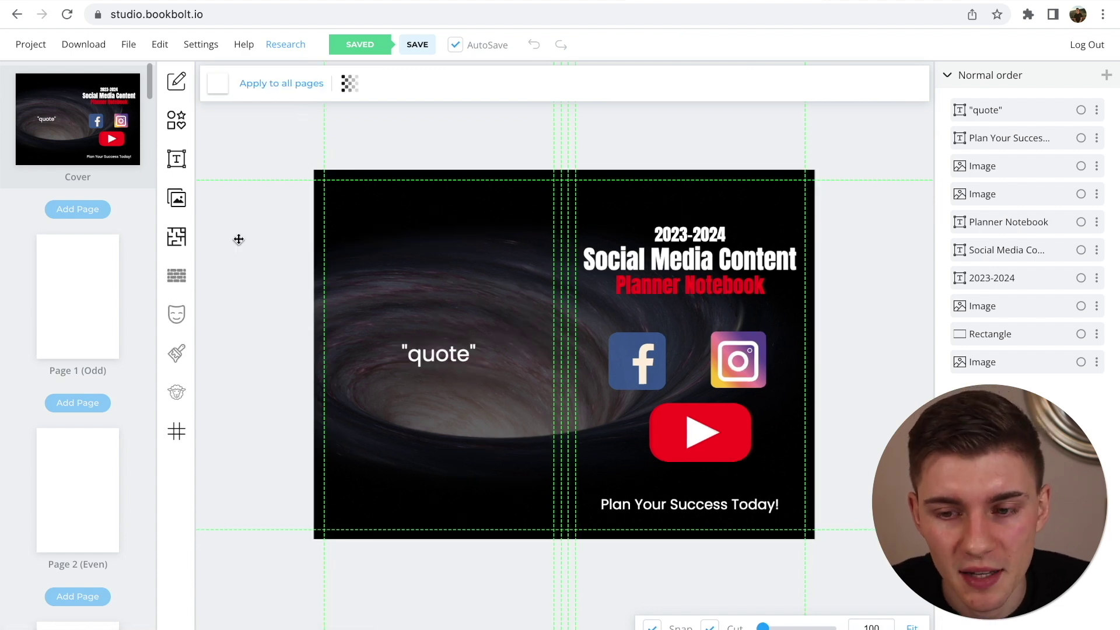
Open the Interior Templates Library for Page 1 and examine the available notebook, puzzle, maze and planner templates.
click(83, 304)
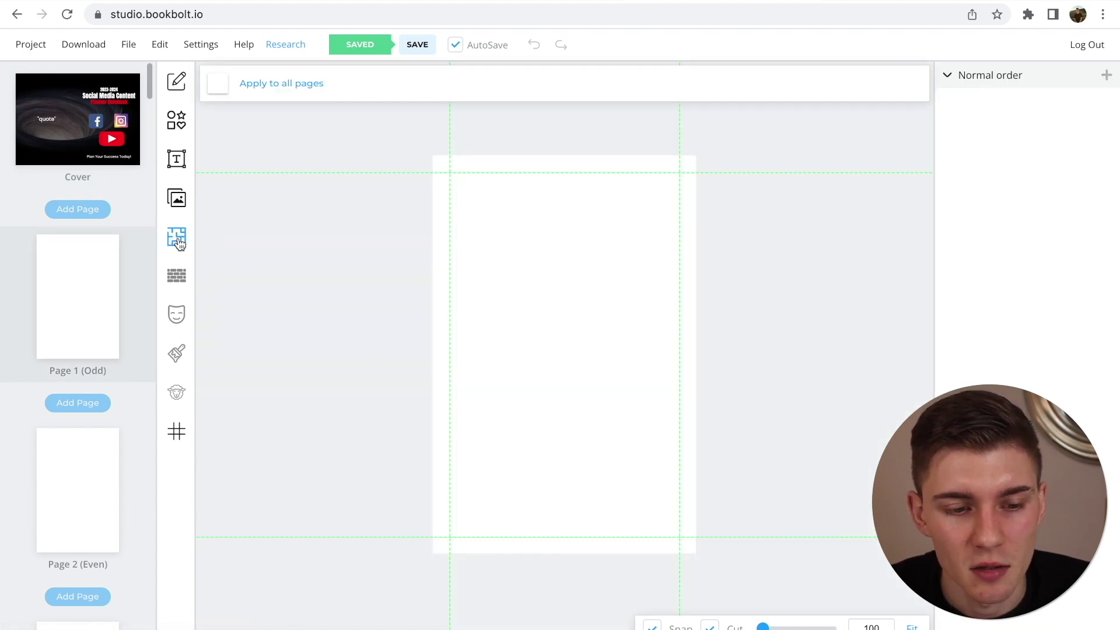
click(176, 238)
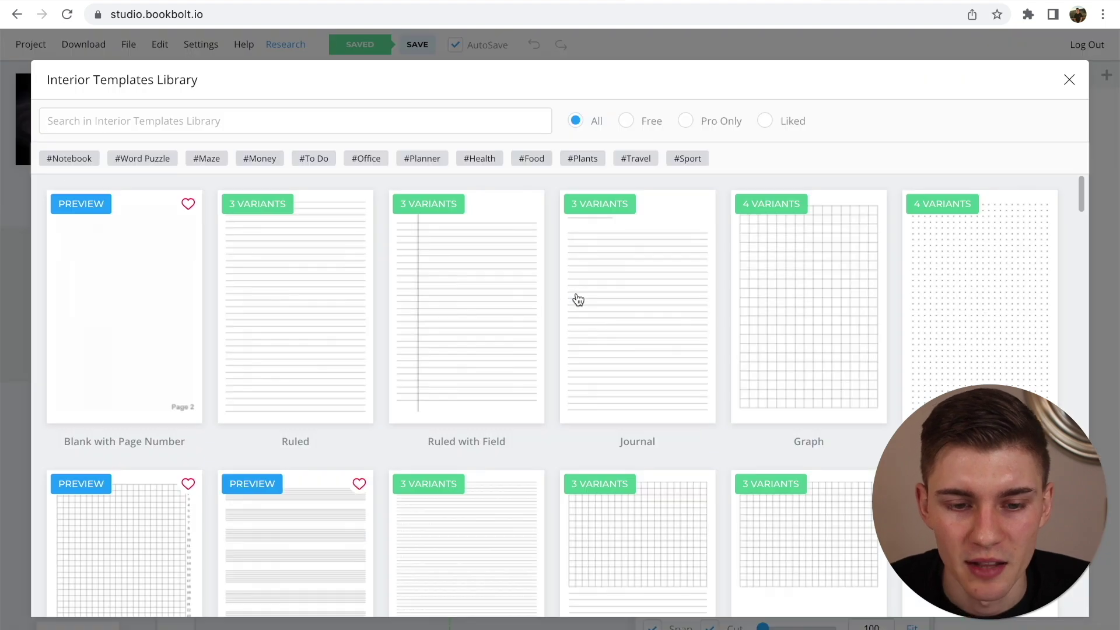
scroll(604, 291, down, 8)
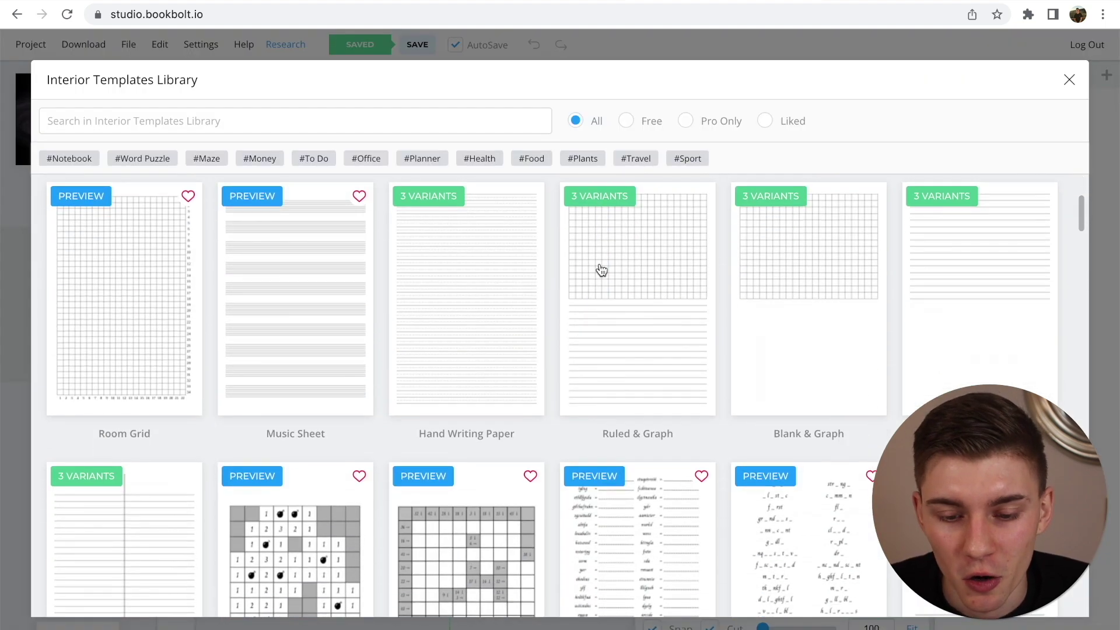
scroll(601, 269, down, 9)
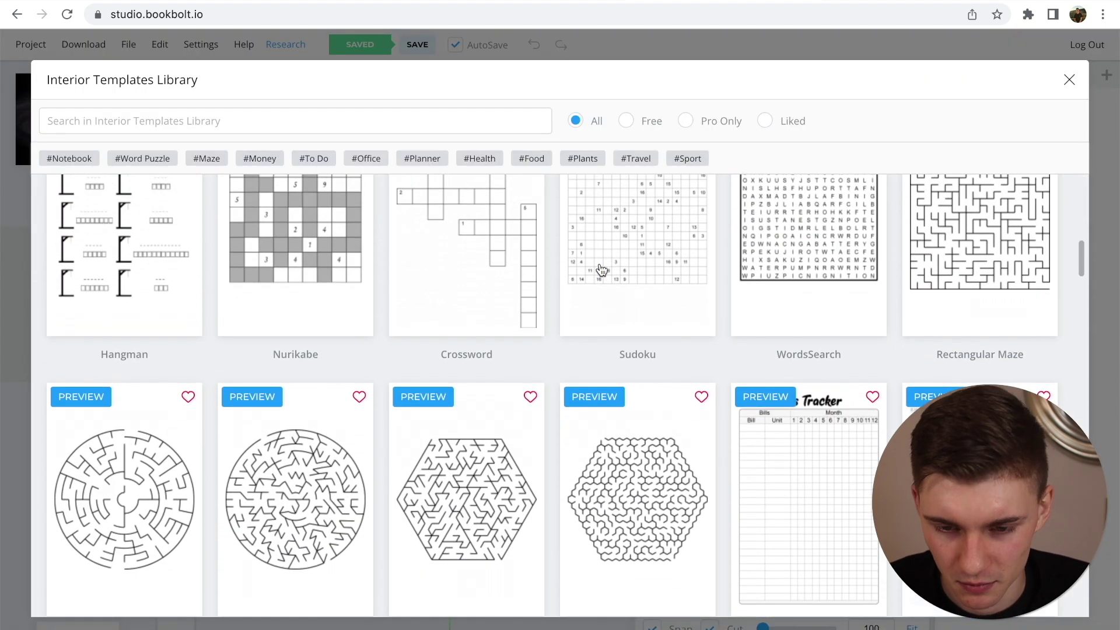
scroll(601, 270, down, 7)
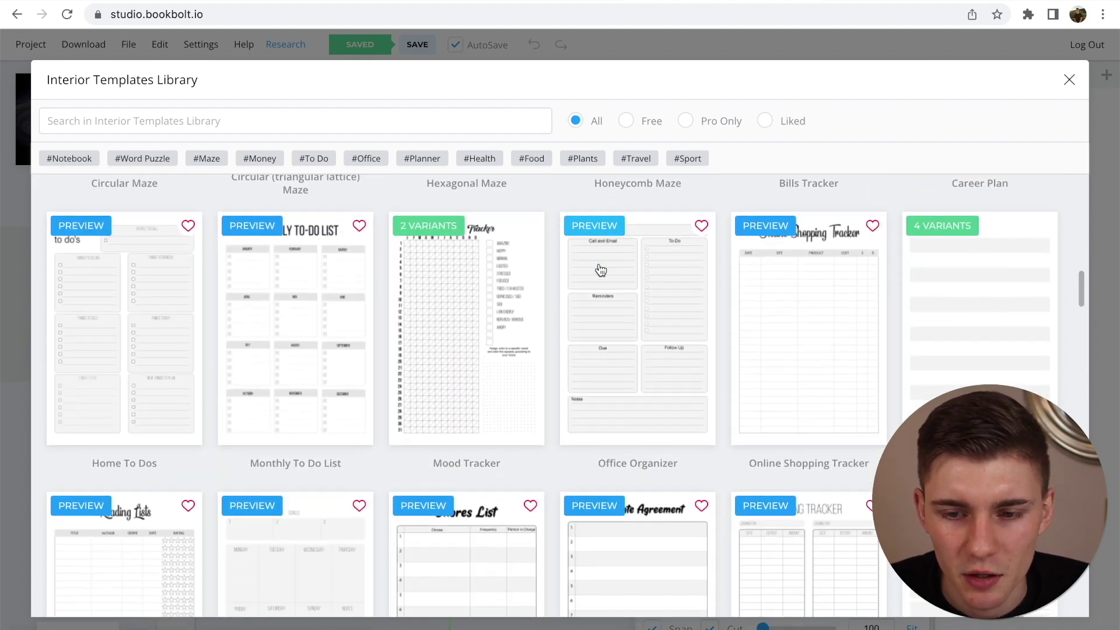
scroll(601, 270, up, 7)
scroll(1023, 317, up, 1)
scroll(979, 327, up, 2)
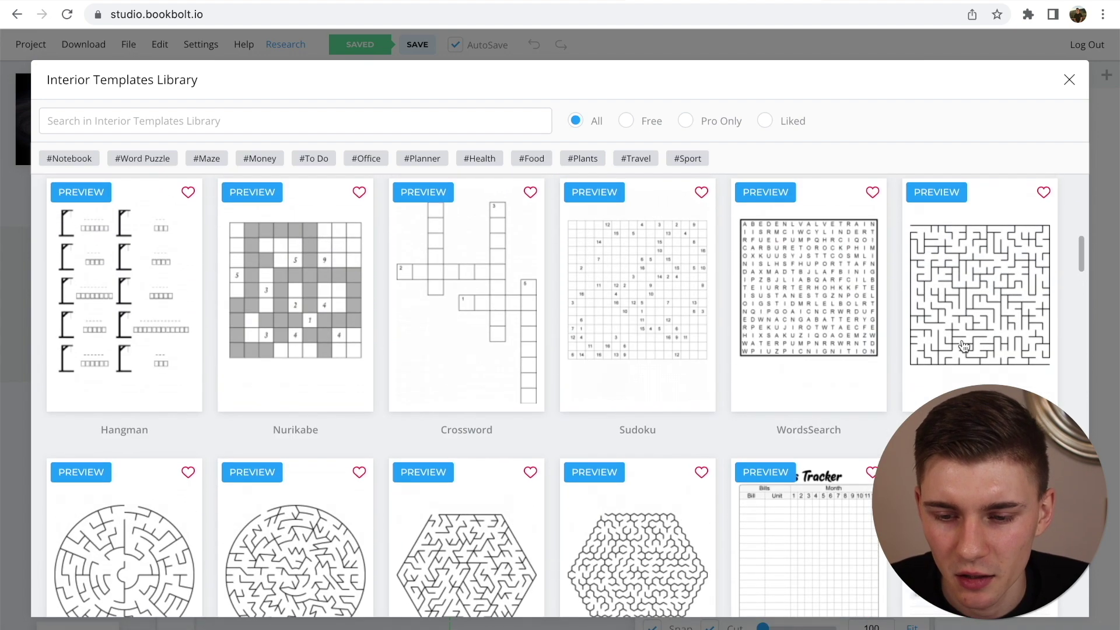
scroll(663, 259, down, 9)
scroll(664, 259, up, 2)
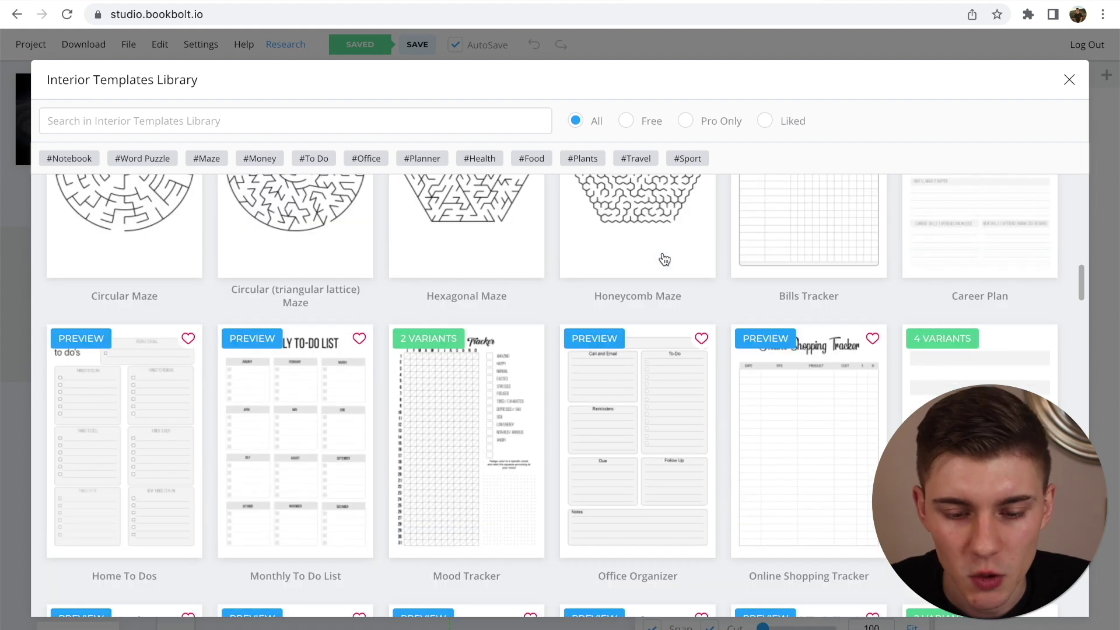
scroll(338, 338, up, 10)
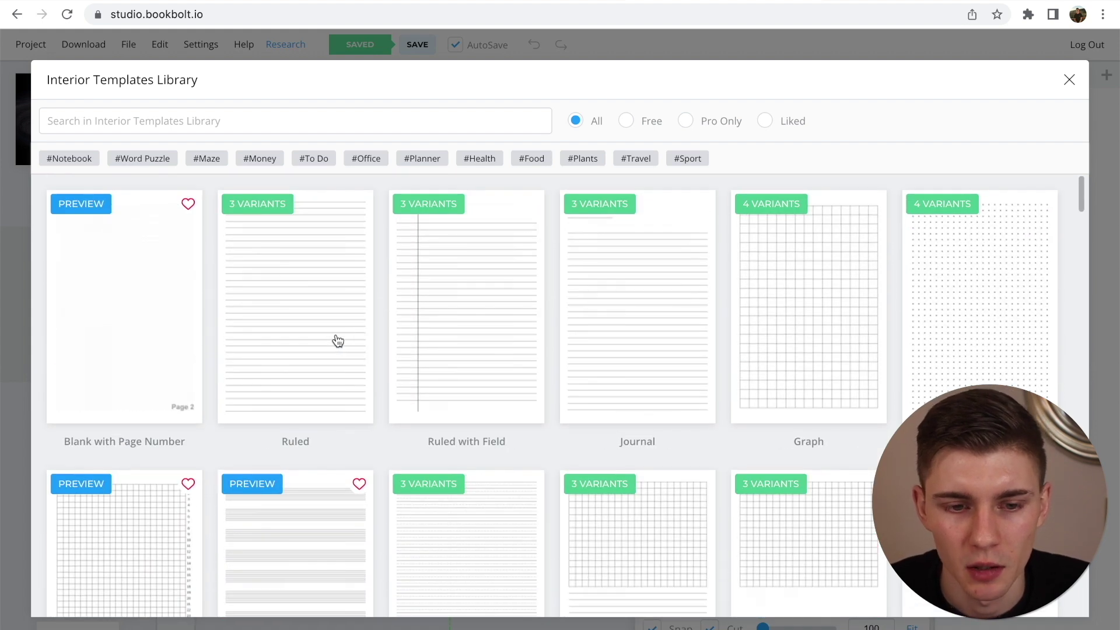
Search the interior templates for planner and choose the Weekly Planner (B&W) variant.
click(156, 121)
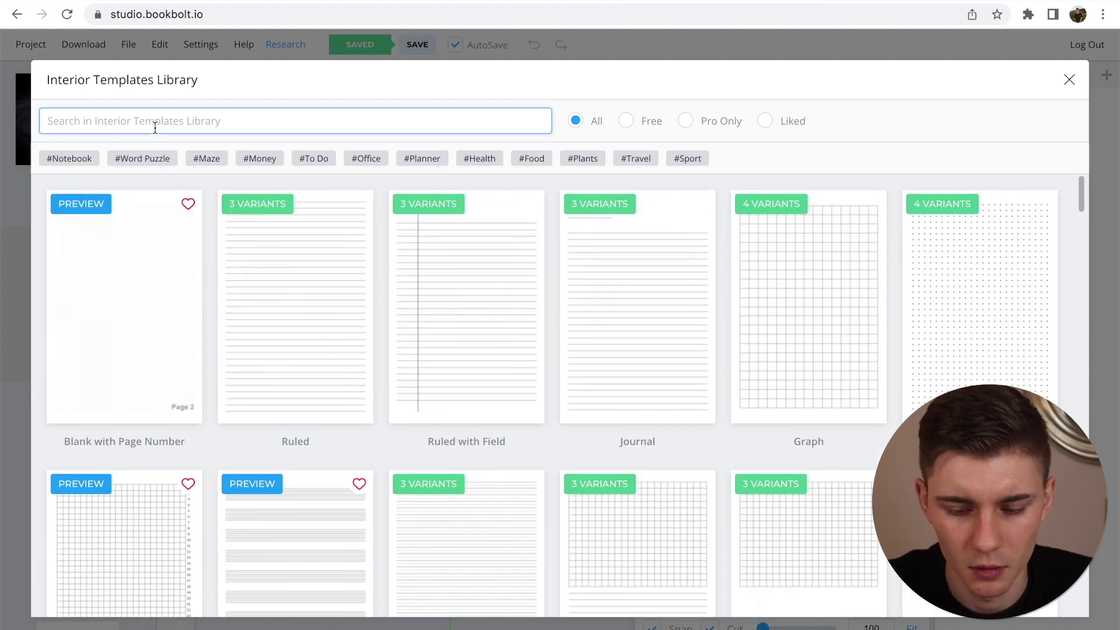
text(planner)
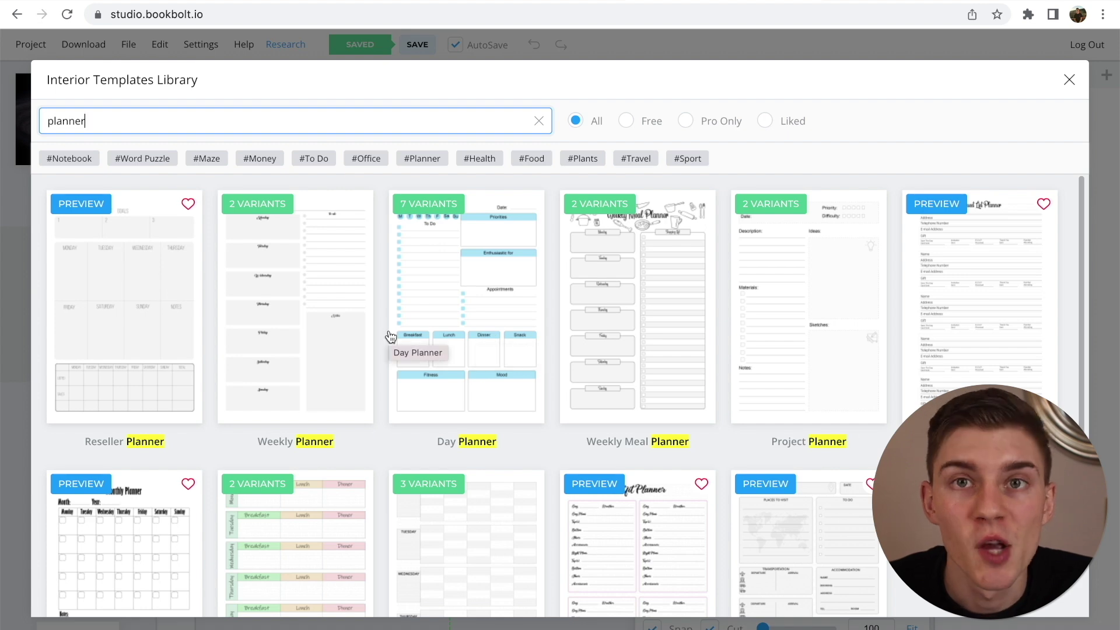
click(332, 328)
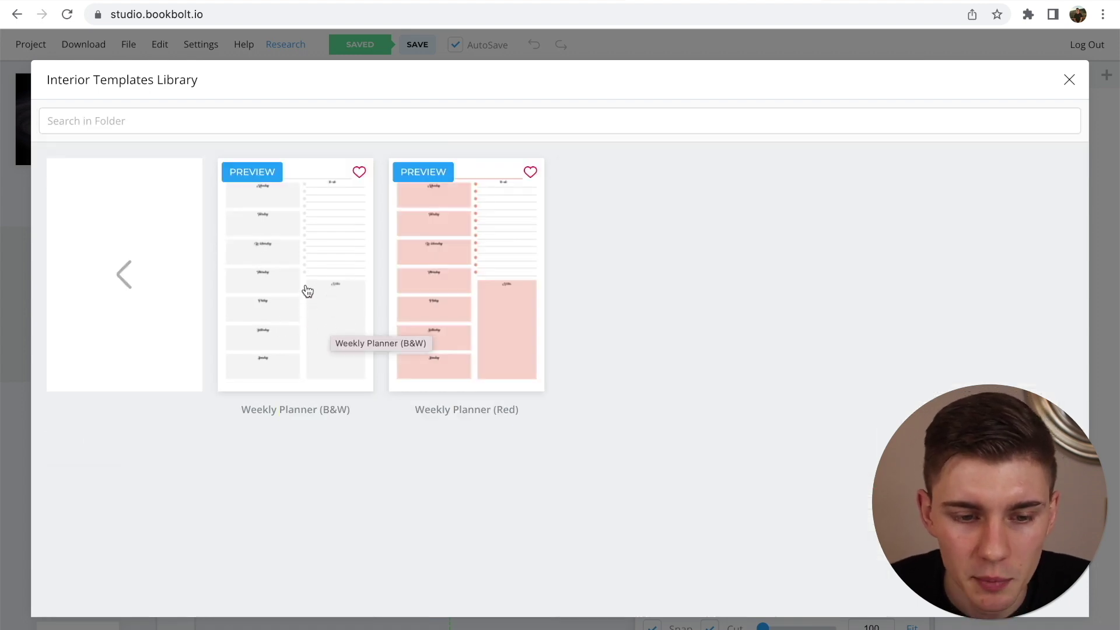
click(306, 290)
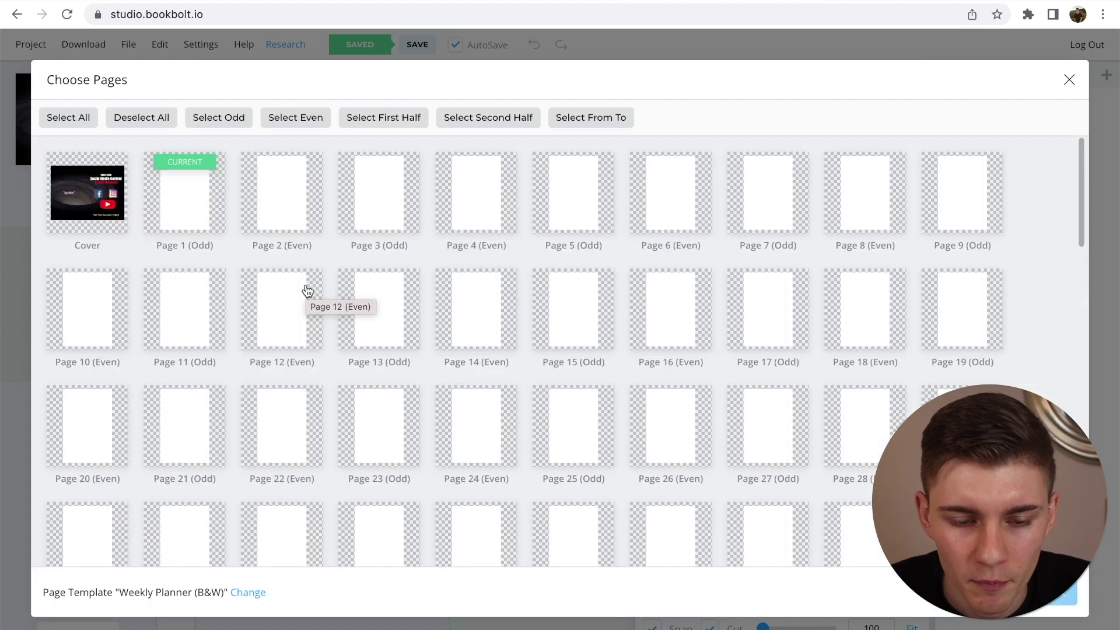
Apply the Weekly Planner (B&W) template to pages 1, 8, 15 and 22.
click(198, 210)
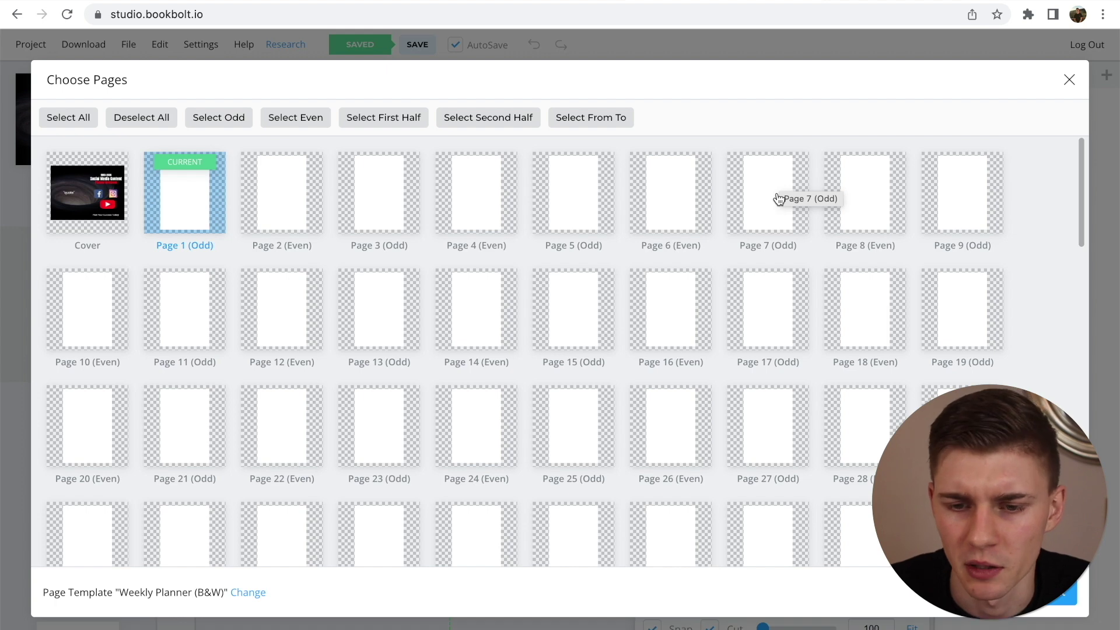
click(872, 211)
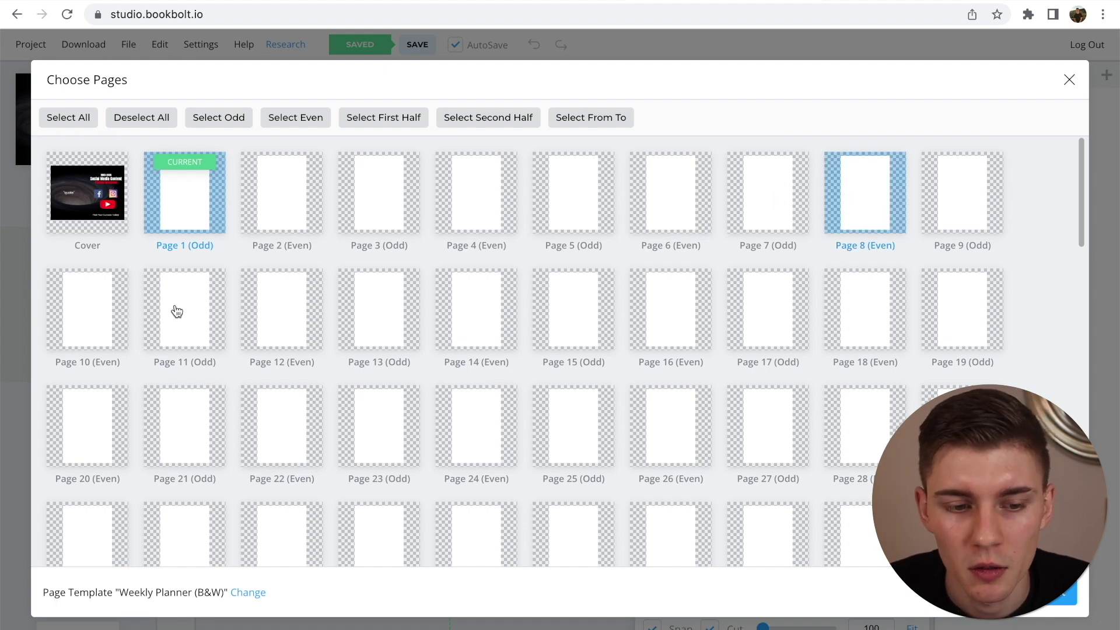
click(570, 312)
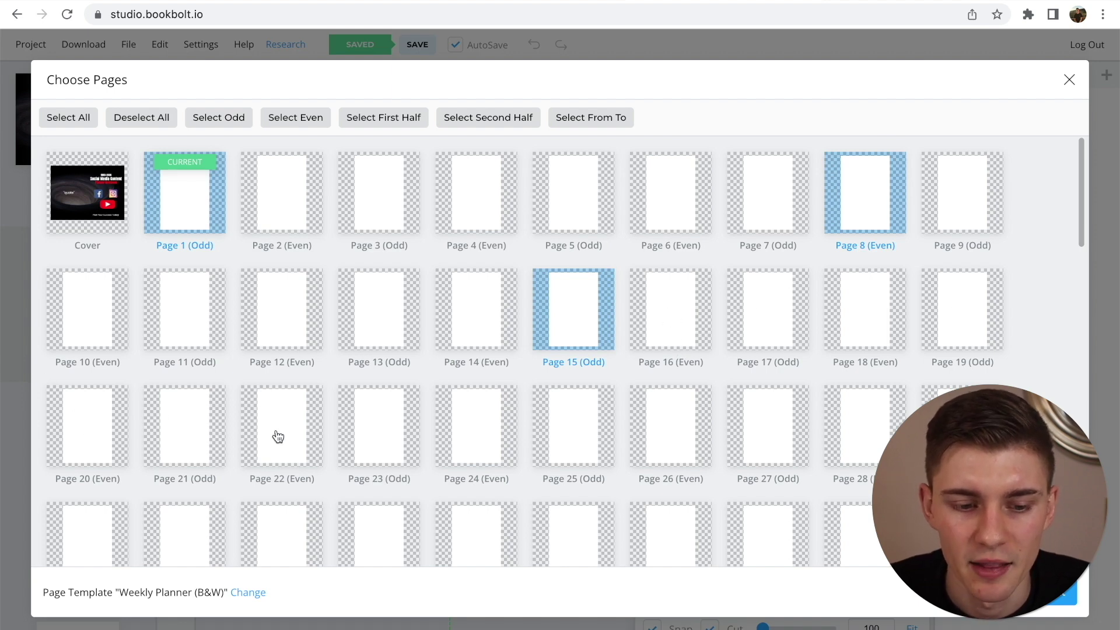
click(295, 428)
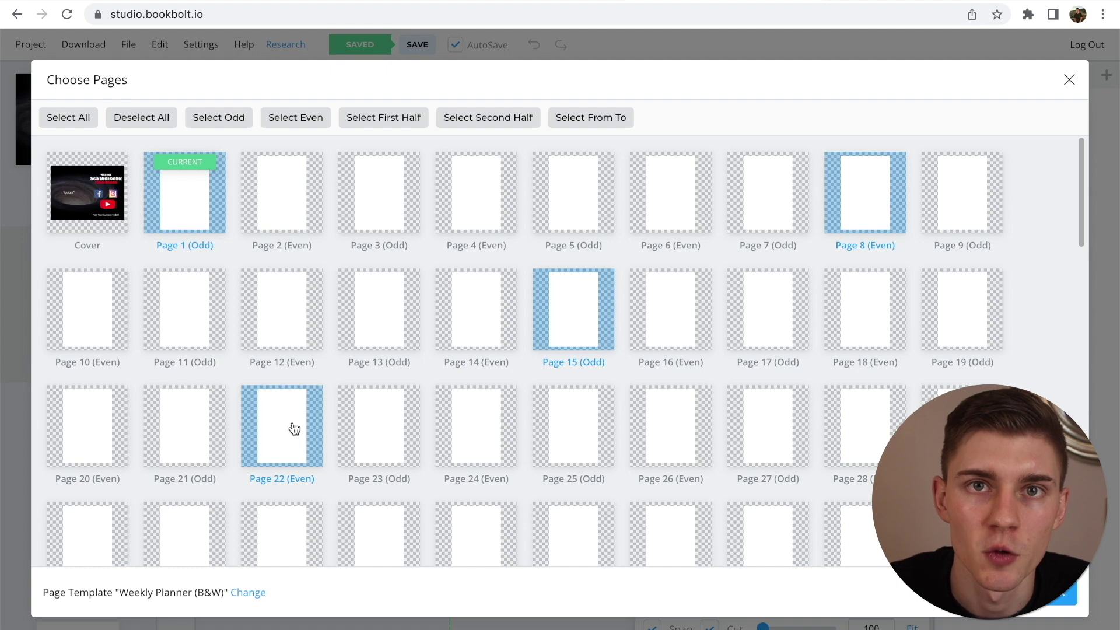
click(1051, 593)
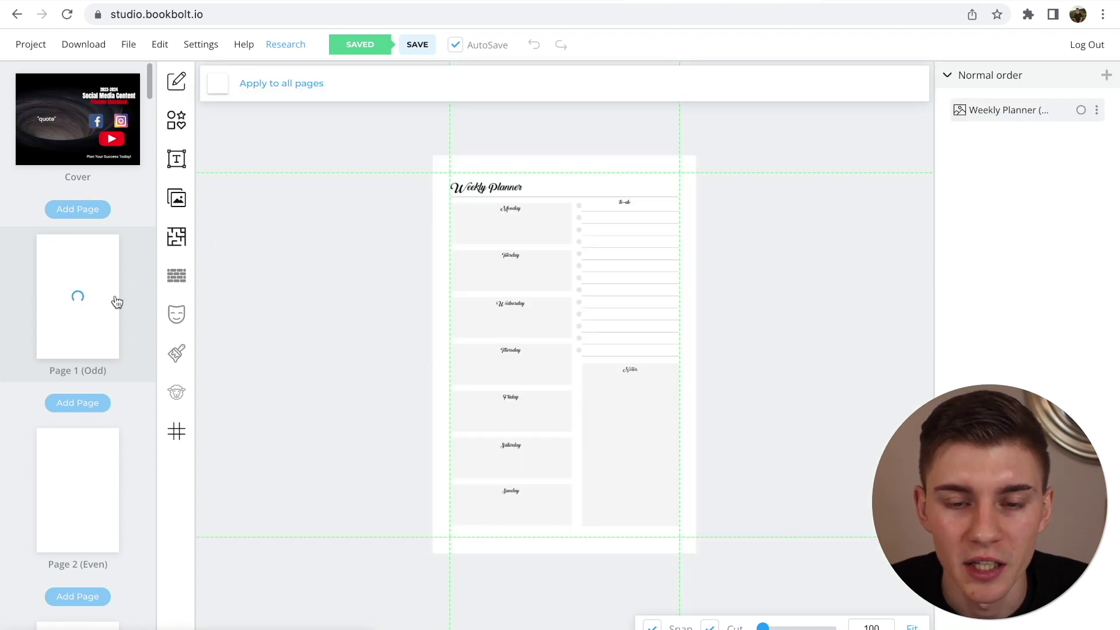
For Page 2, search the interior templates for planner and choose Project Planner 1.
scroll(117, 302, down, 2)
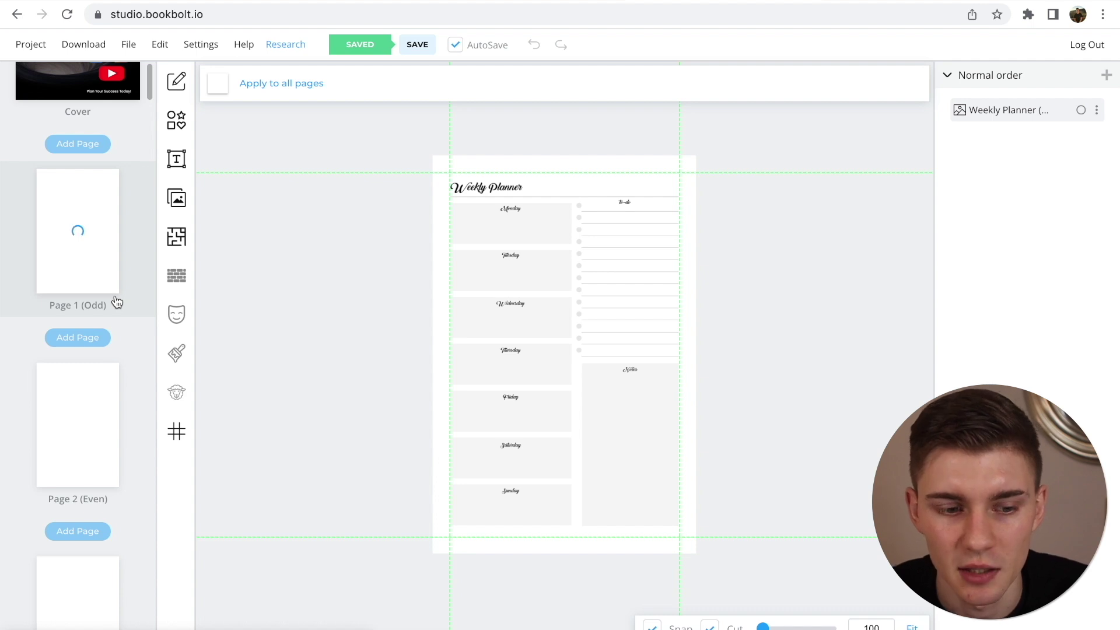
click(76, 416)
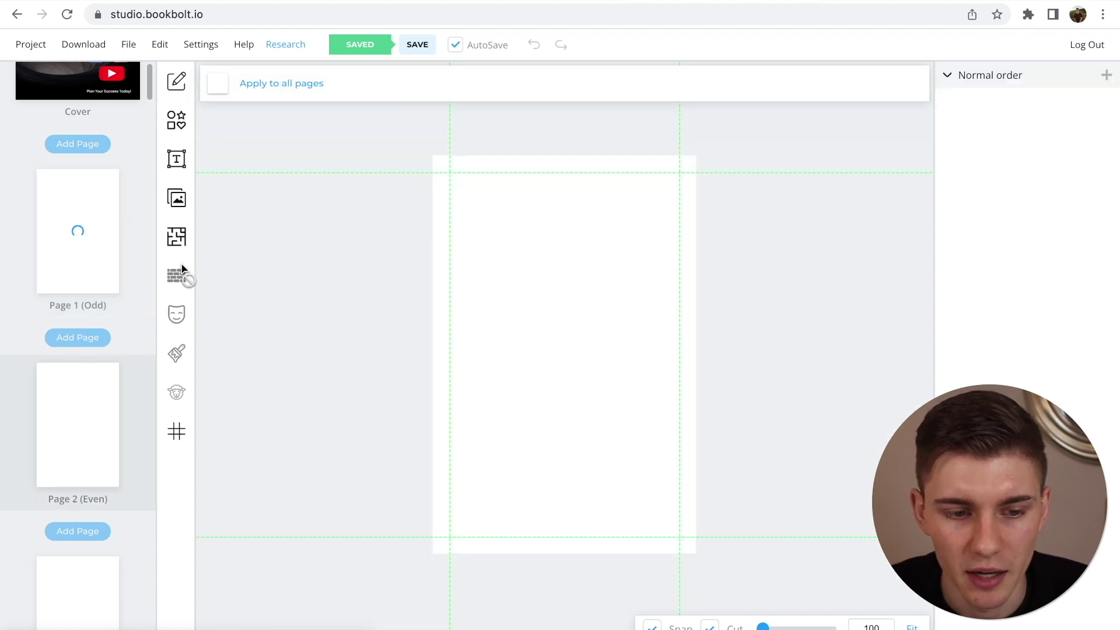
click(177, 237)
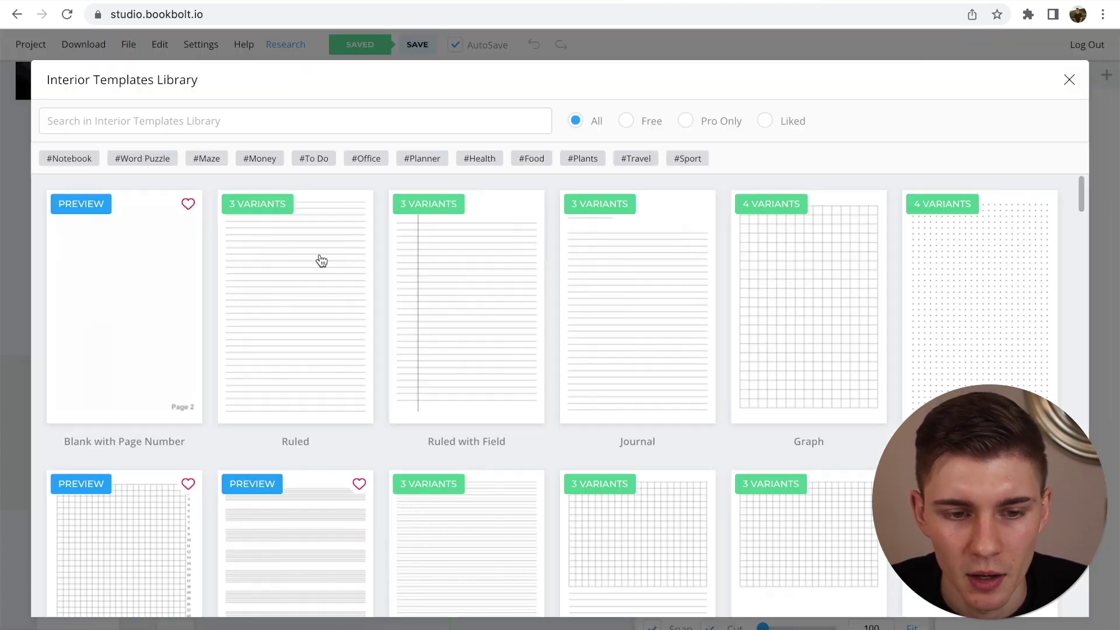
click(327, 131)
text(day)
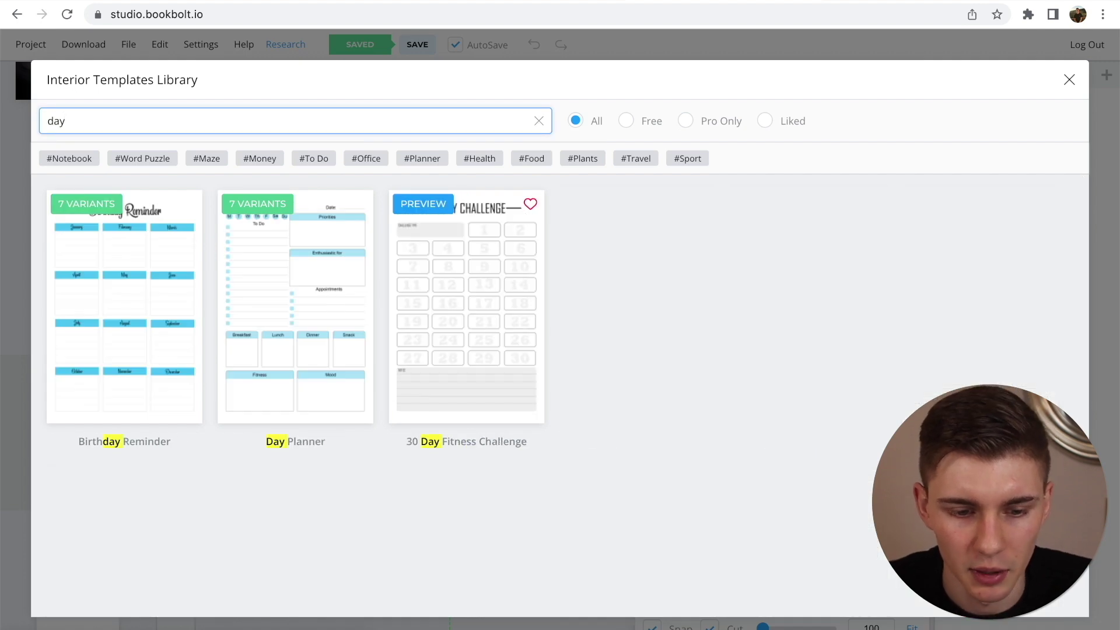
triple_click(182, 126)
text(planner)
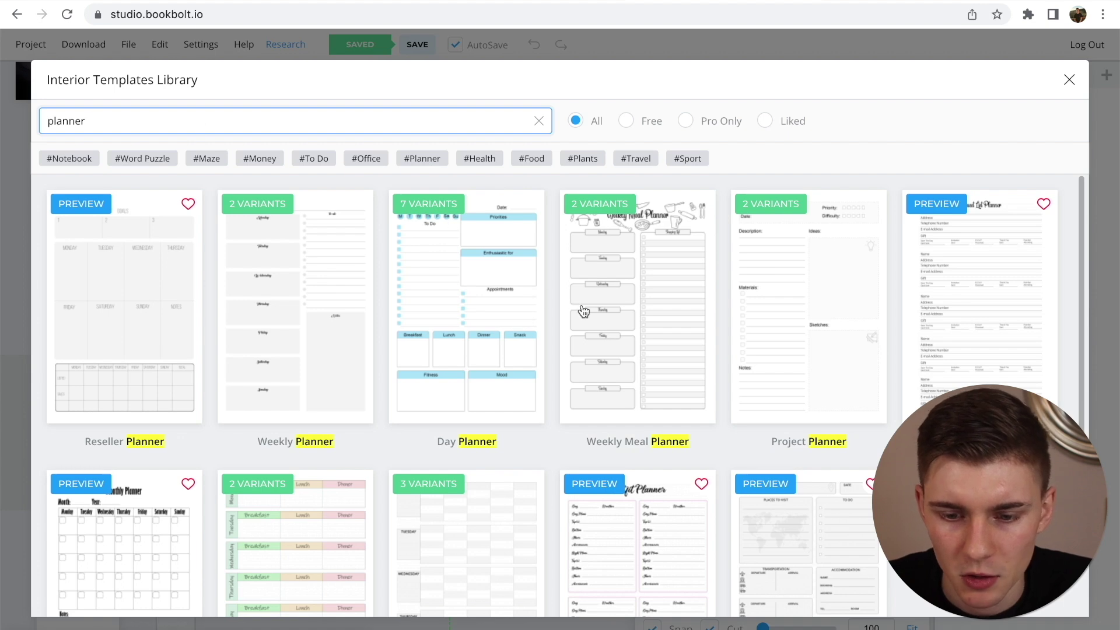
click(791, 310)
click(314, 276)
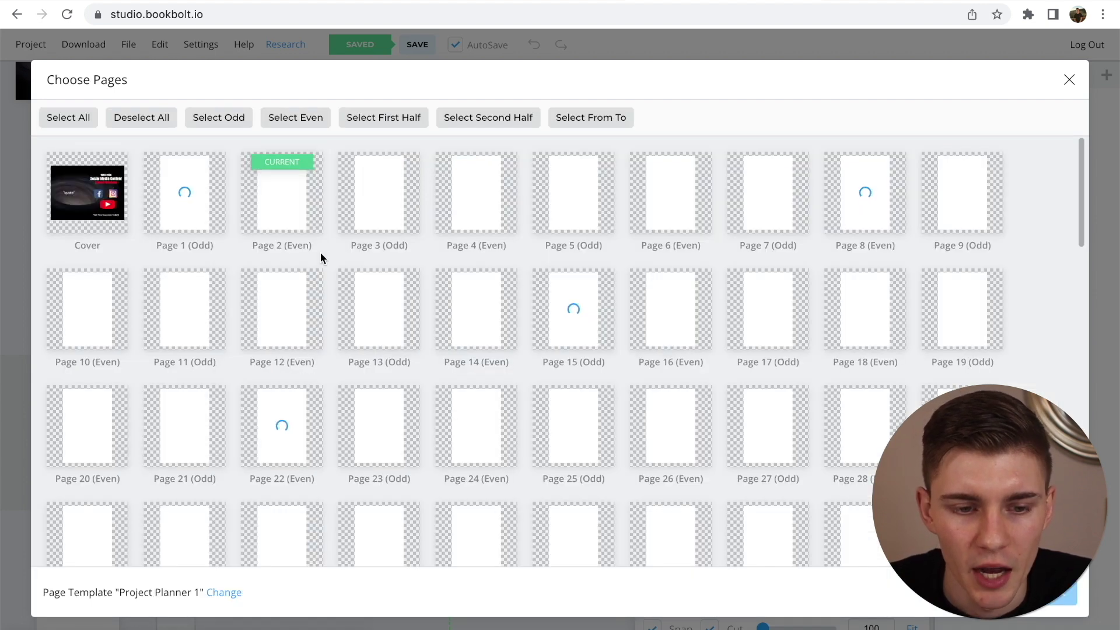
Apply the Project Planner 1 template to pages 2–6, 9–13 and 16–20, with zero margins and constrained aspect ratio.
click(285, 218)
click(394, 216)
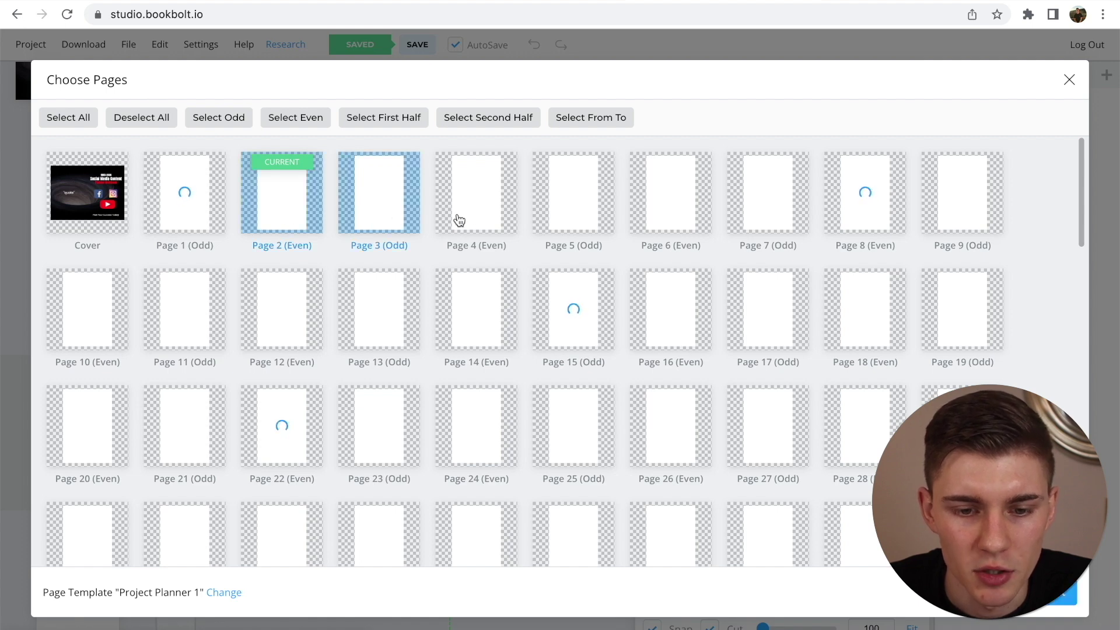
click(472, 215)
click(550, 217)
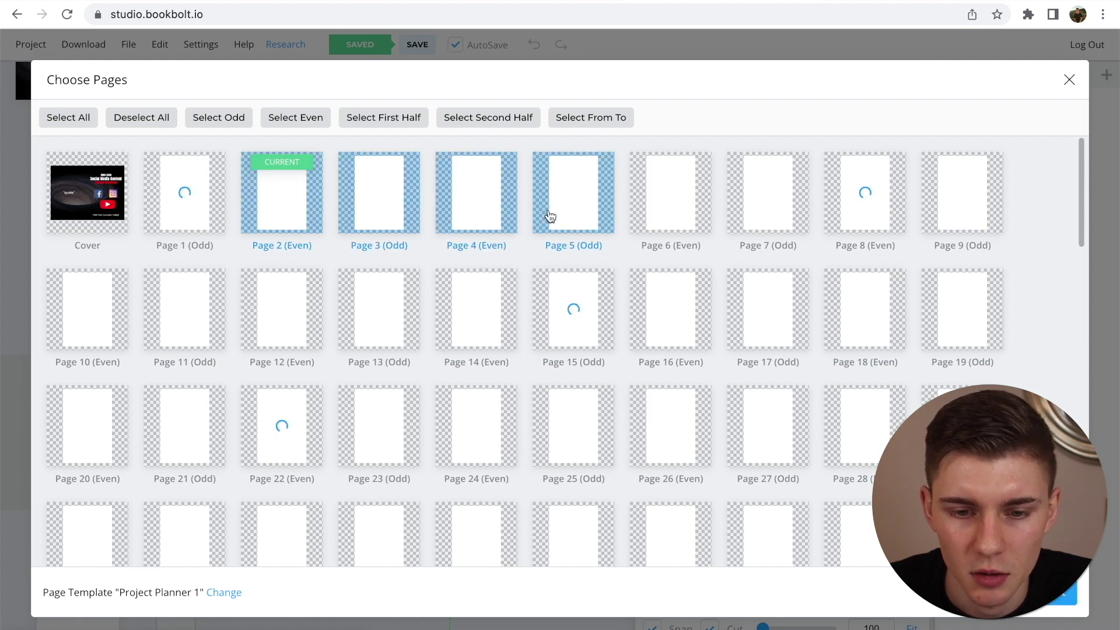
click(683, 198)
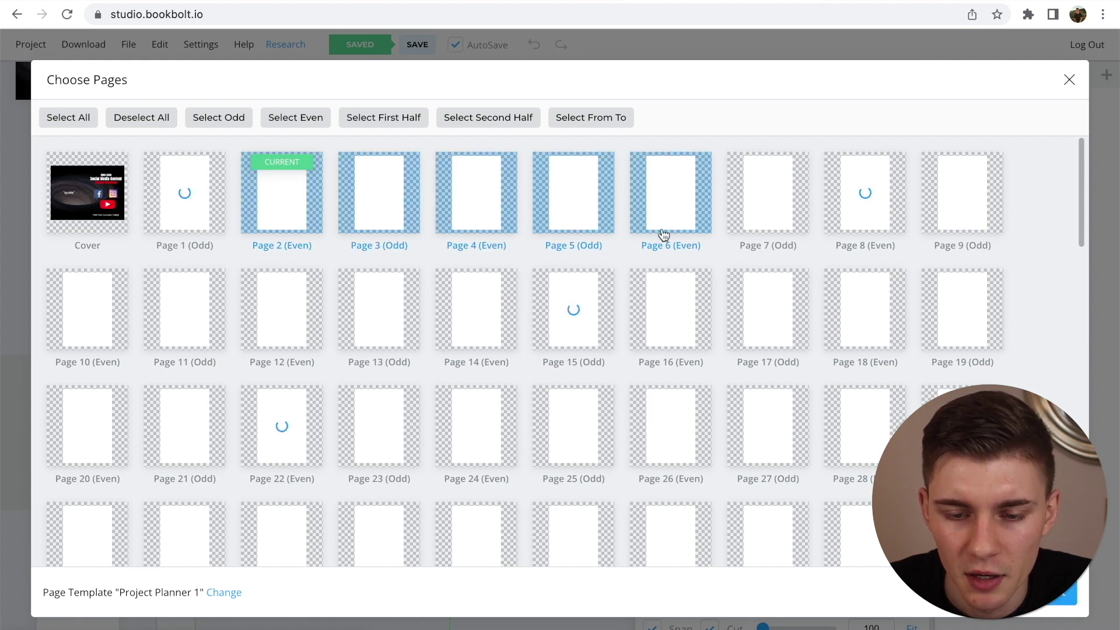
click(927, 194)
click(86, 315)
click(175, 315)
click(318, 312)
click(389, 330)
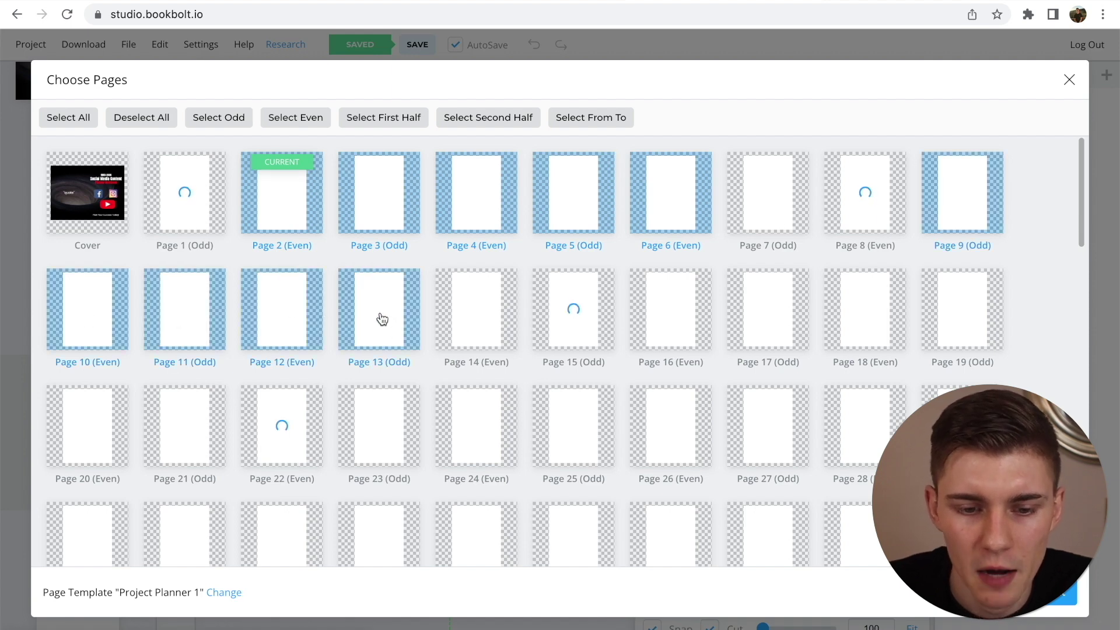
click(678, 319)
click(761, 315)
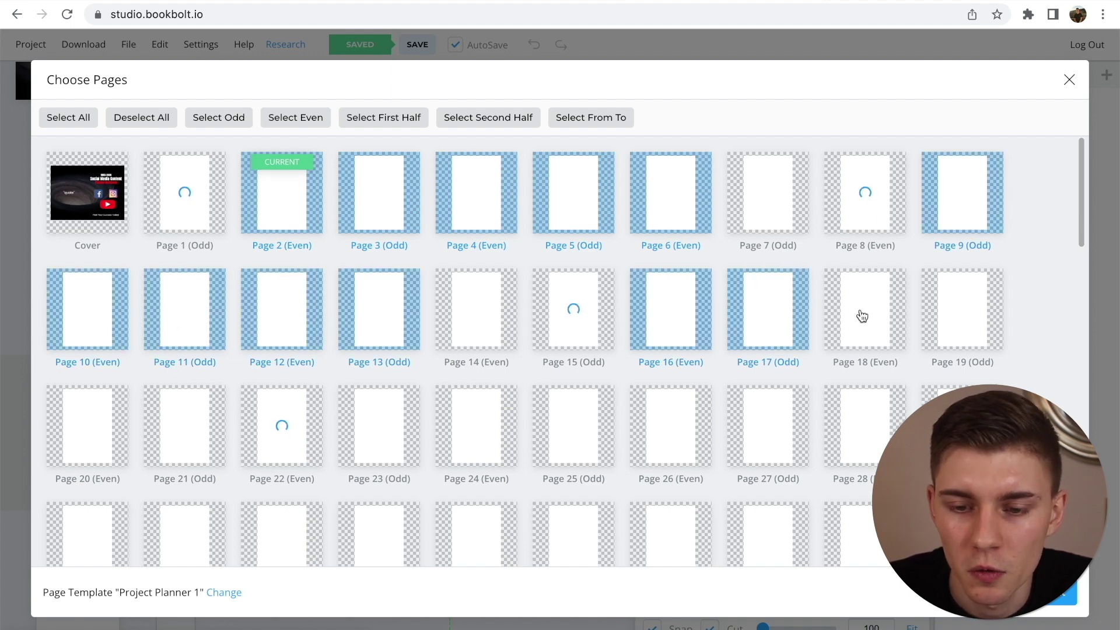
click(827, 318)
click(960, 315)
click(79, 432)
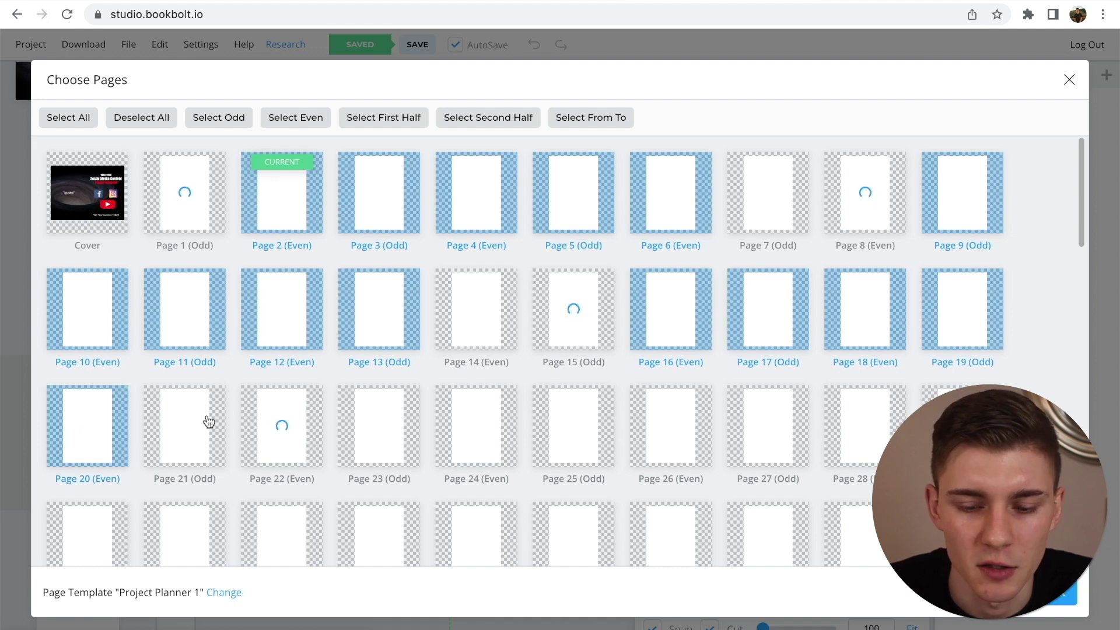
click(1070, 598)
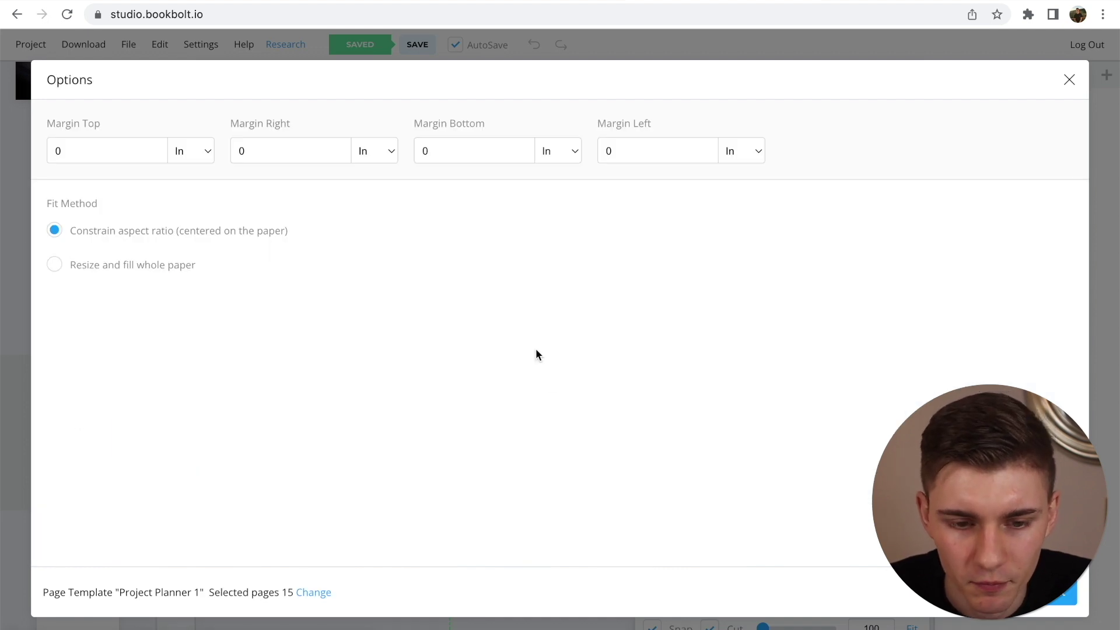
click(1067, 595)
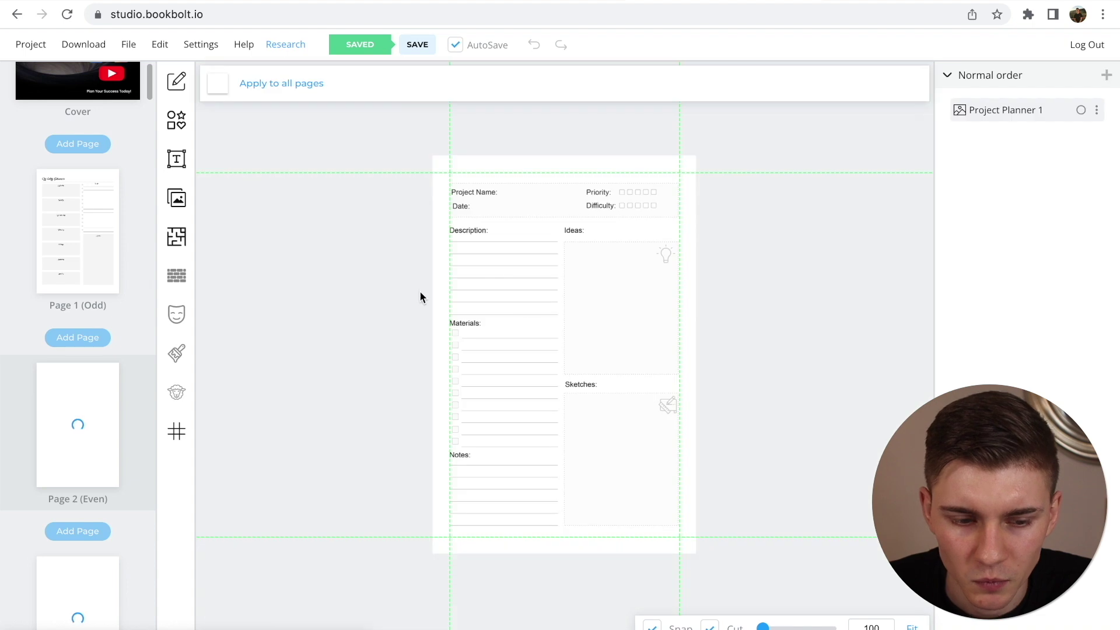
Review the interior layouts applied to pages 1 through 6.
scroll(107, 305, up, 1)
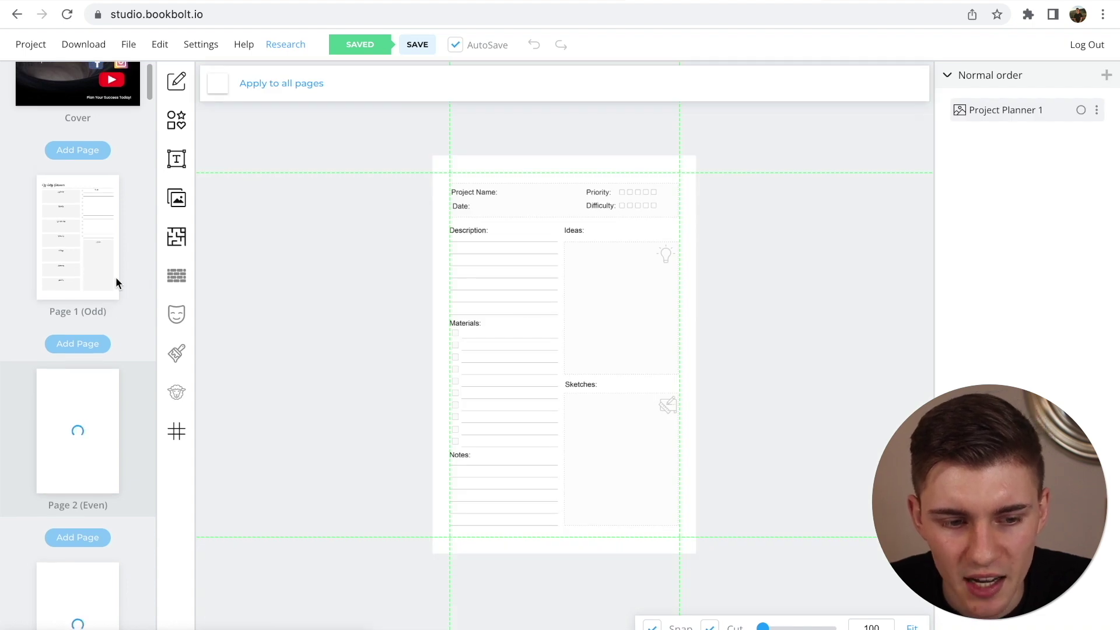
click(93, 246)
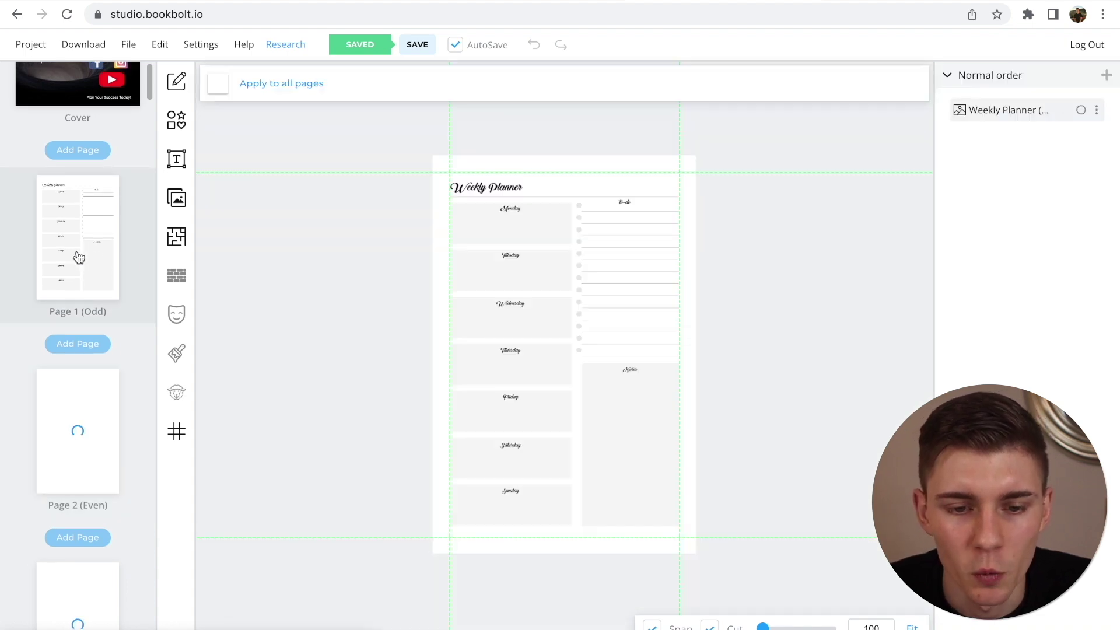
click(76, 424)
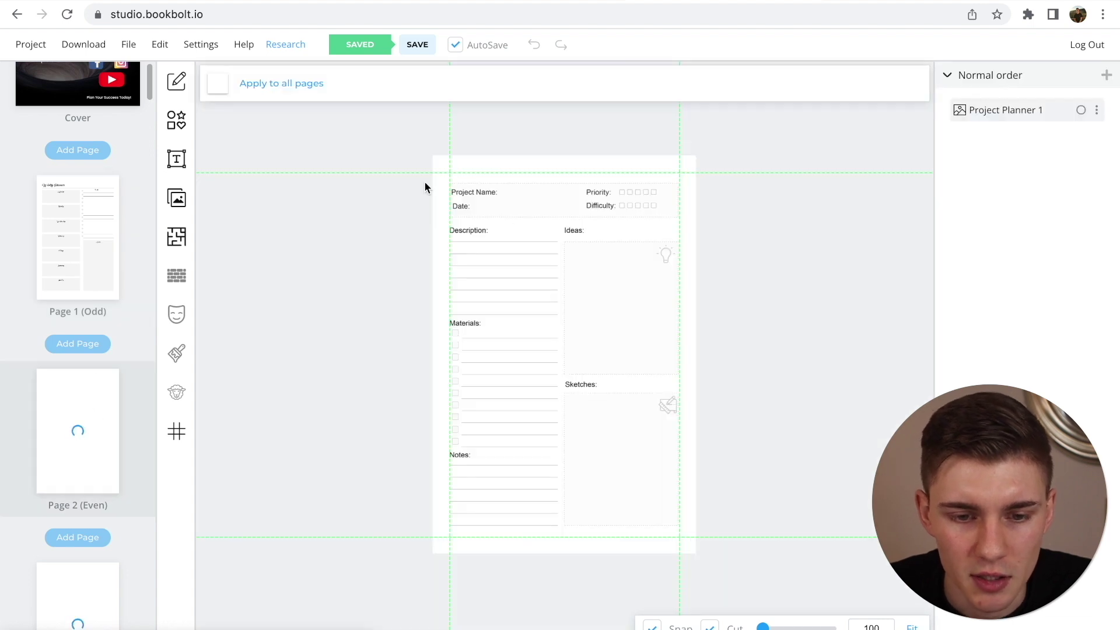
scroll(31, 508, down, 3)
click(79, 461)
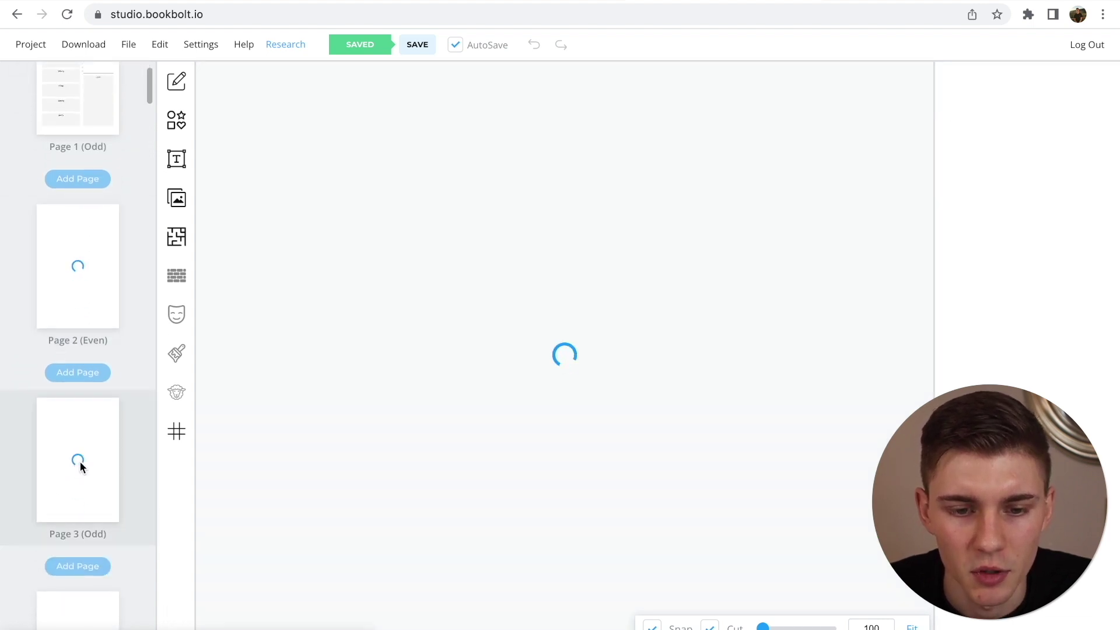
scroll(83, 401, down, 3)
click(82, 432)
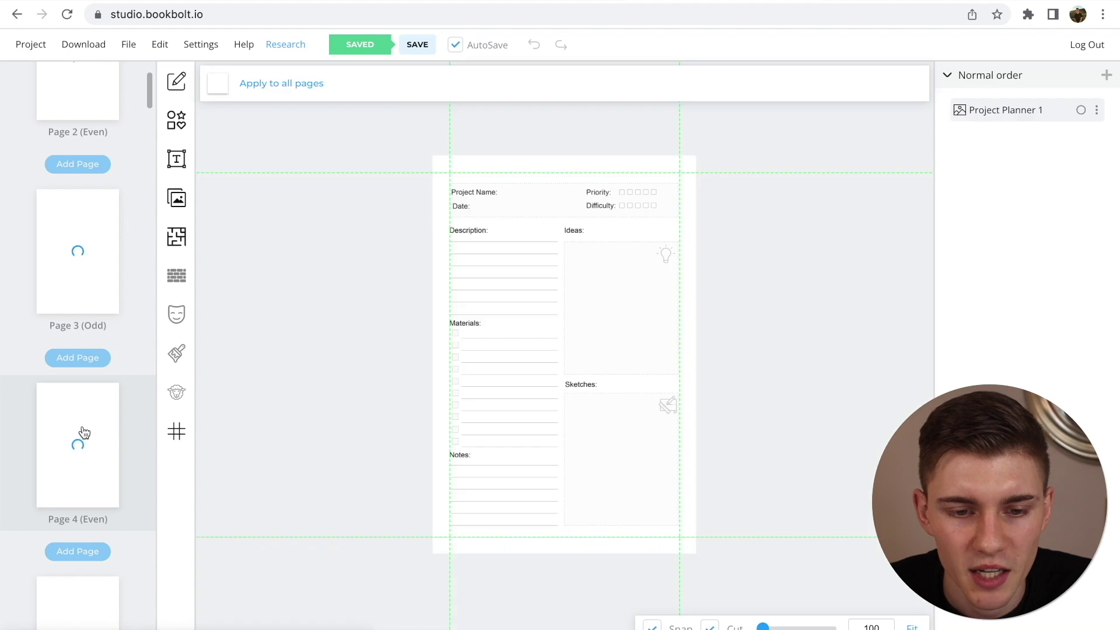
scroll(82, 436, down, 2)
click(83, 484)
scroll(78, 395, down, 5)
click(75, 392)
Starting from blank Page 7, apply the College Ruled template to pages 7, 14 and 21.
scroll(75, 392, down, 4)
click(75, 392)
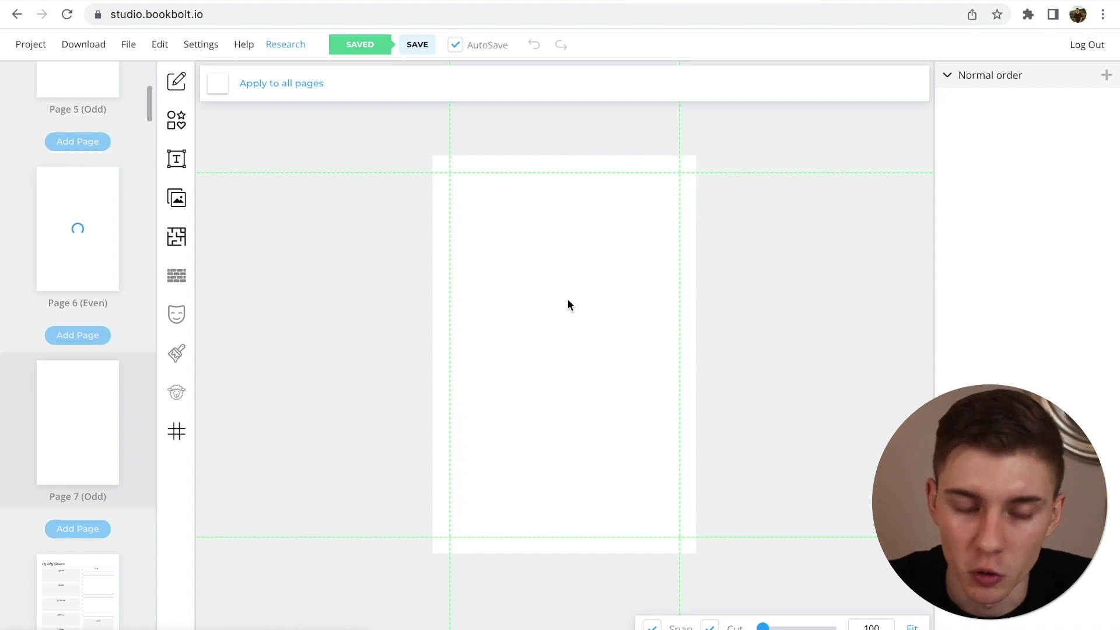
click(177, 237)
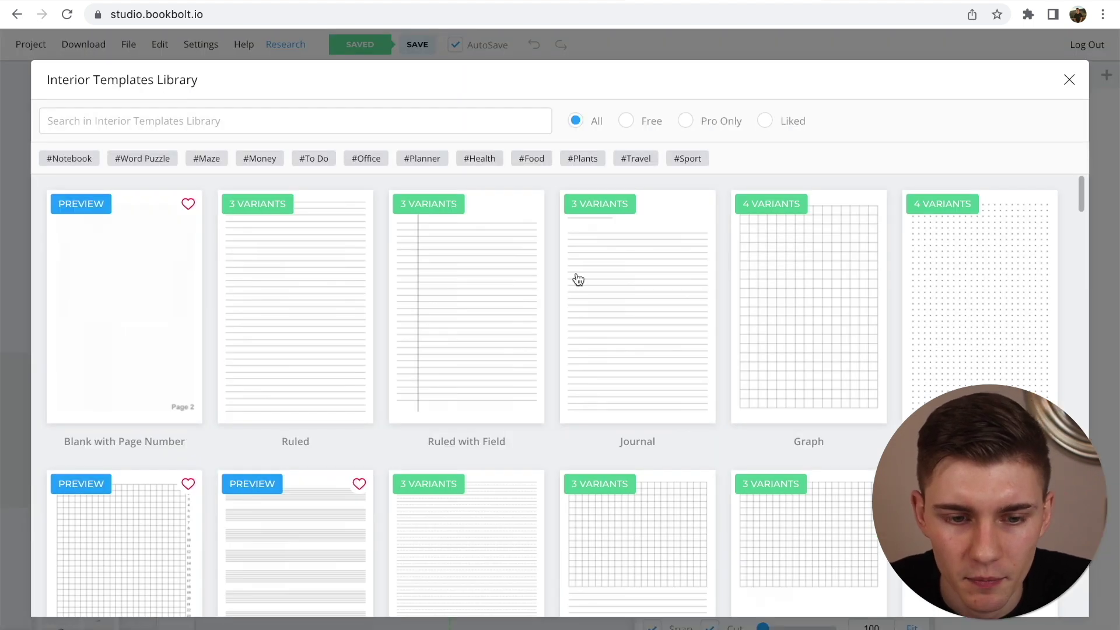
click(329, 337)
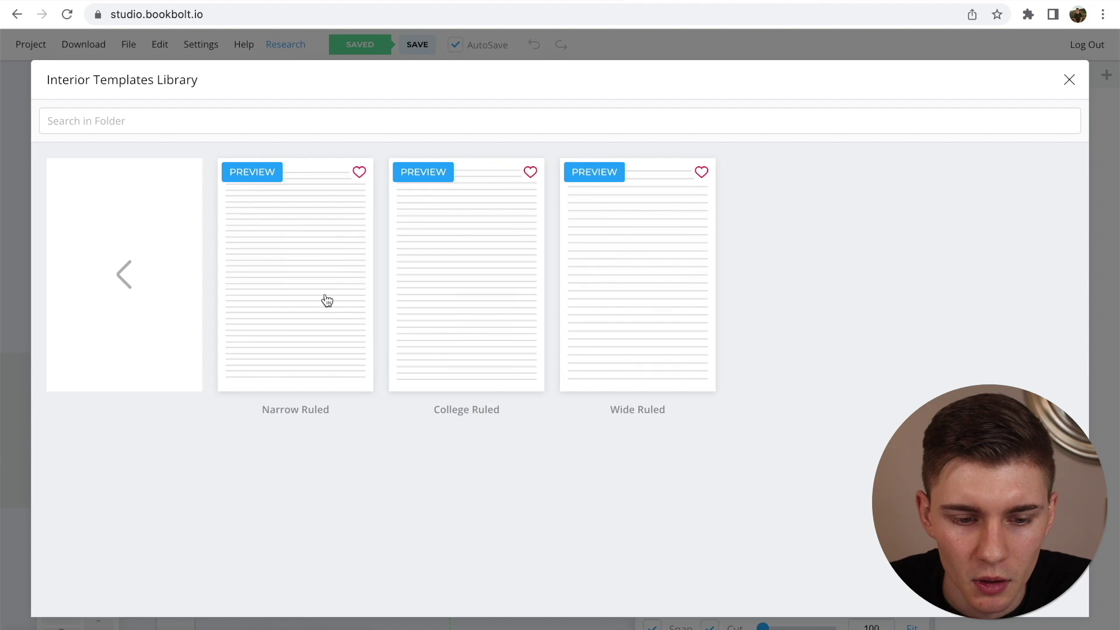
click(480, 294)
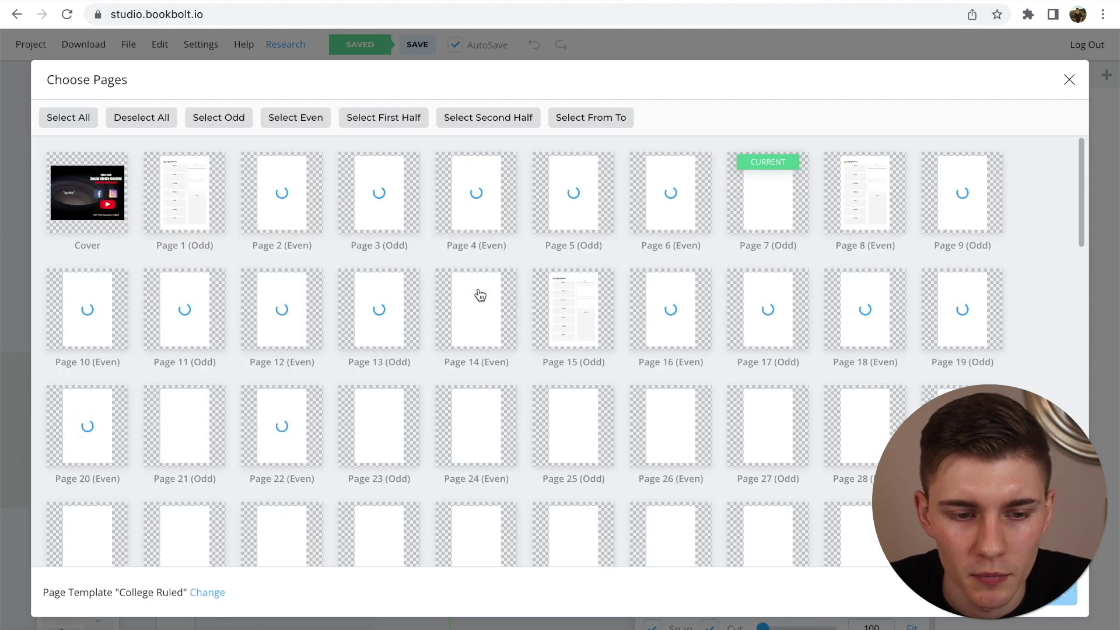
click(775, 214)
click(478, 327)
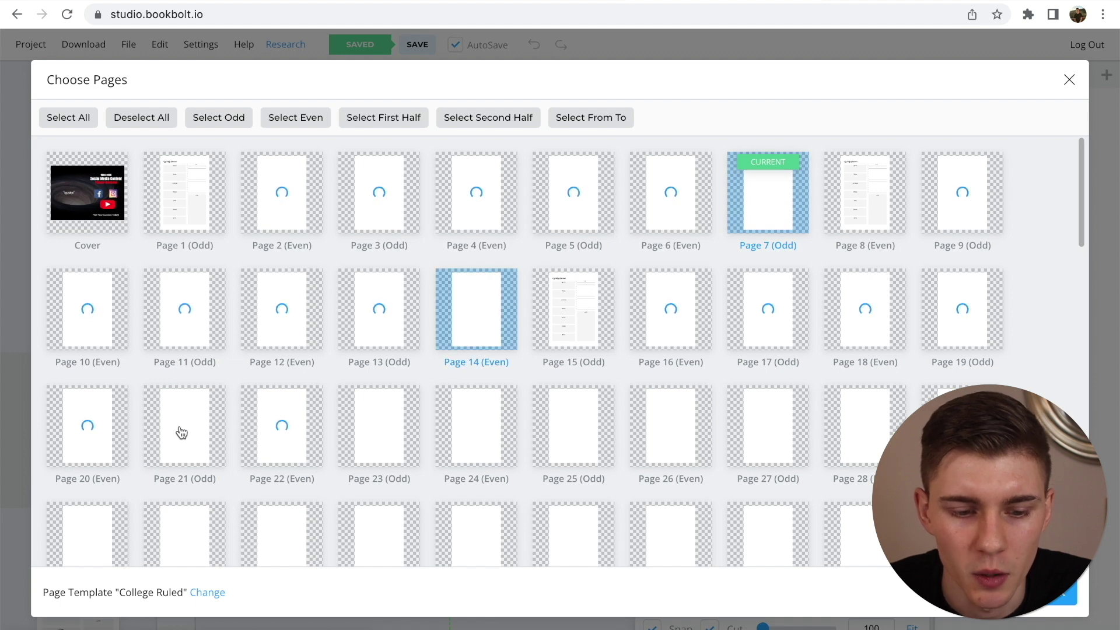
click(182, 432)
click(1067, 593)
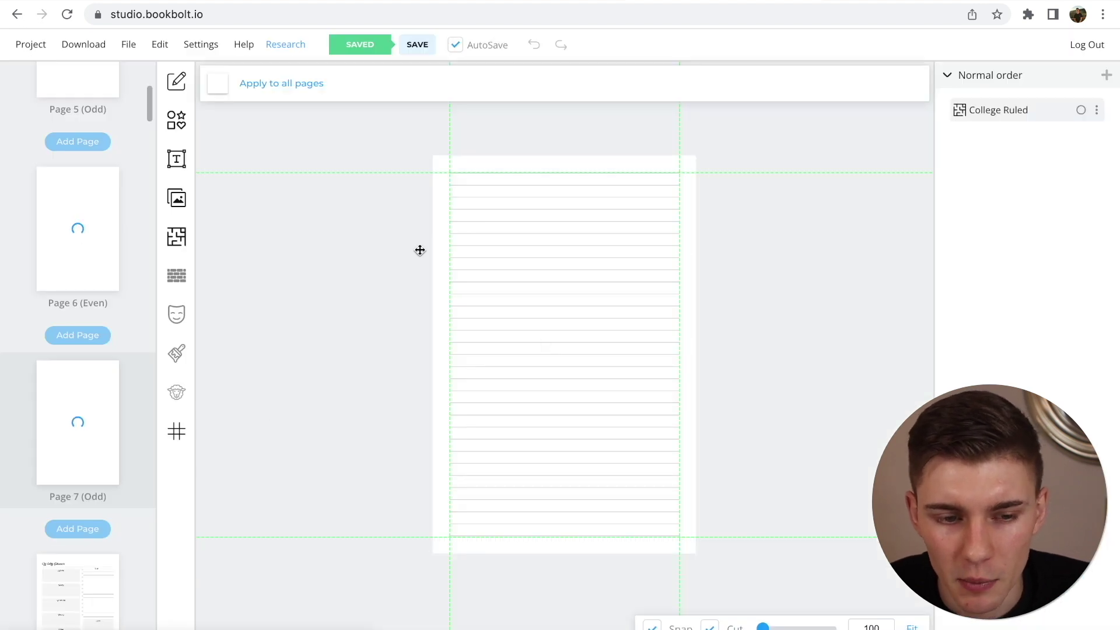
Add a heading to page 7 and change its text to "Notes".
click(177, 166)
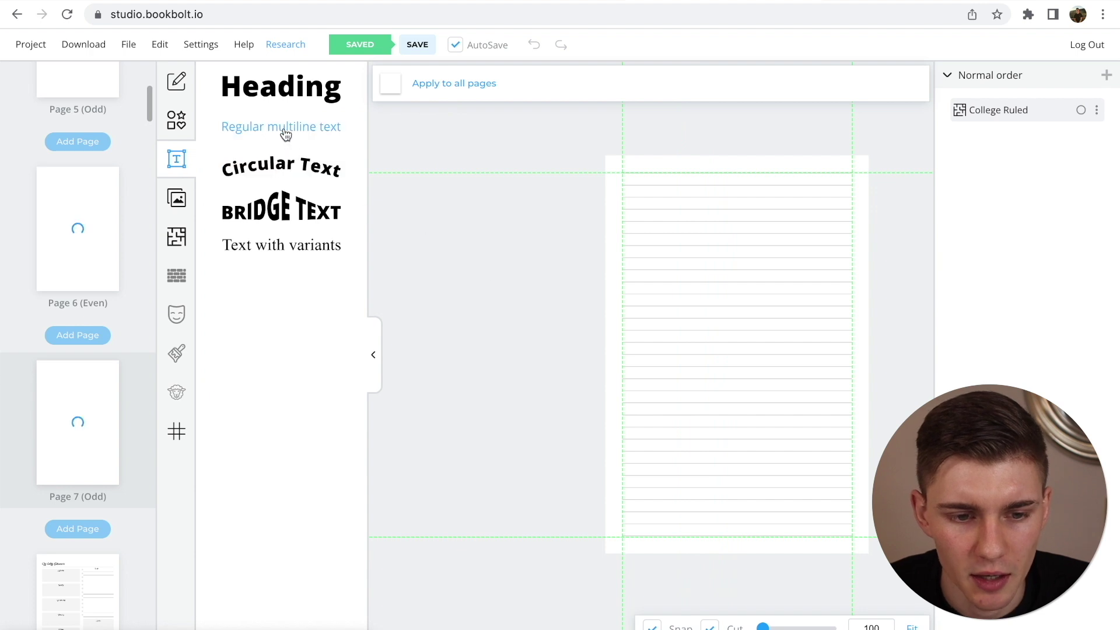
click(291, 86)
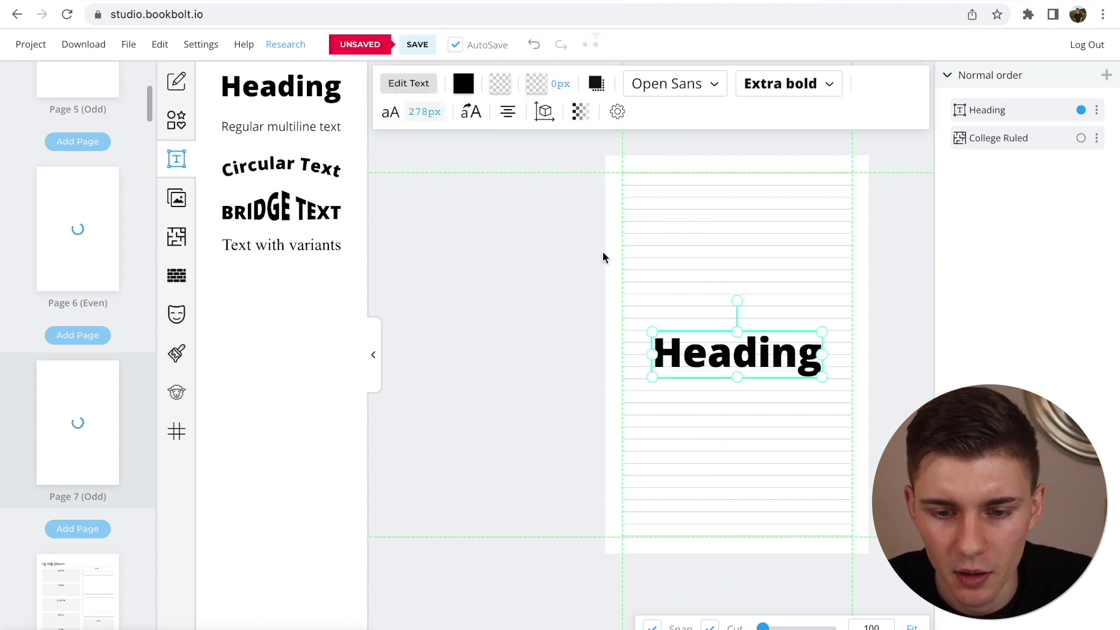
double_click(742, 351)
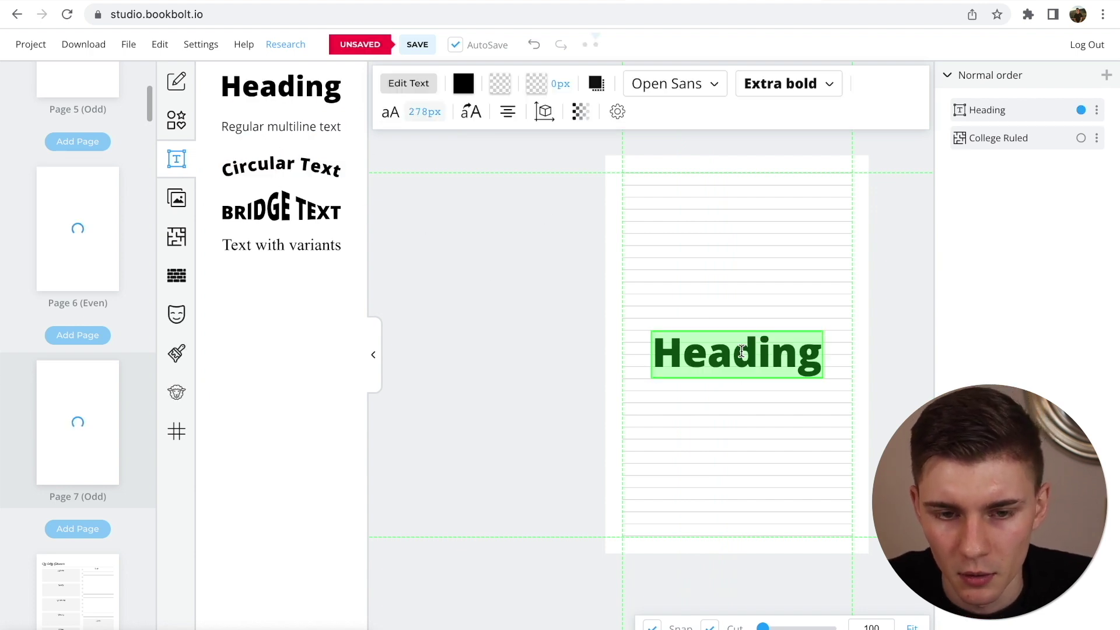
text(Notes)
key(ctrl+a)
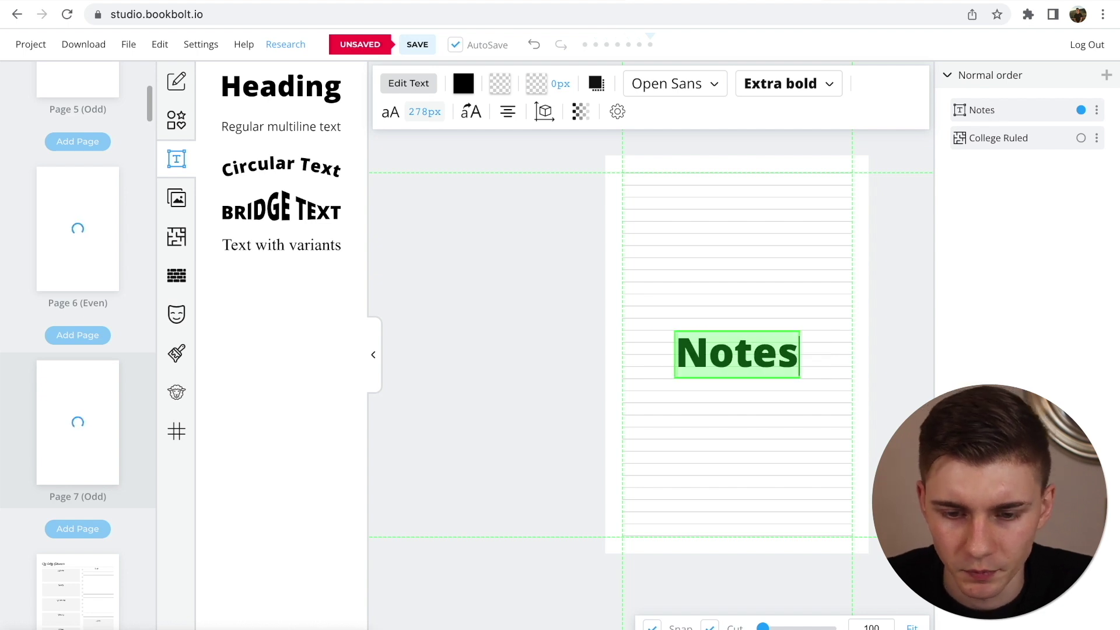
Set the Notes heading's font size to 150 px and move it to the top of the ruled lines.
click(432, 111)
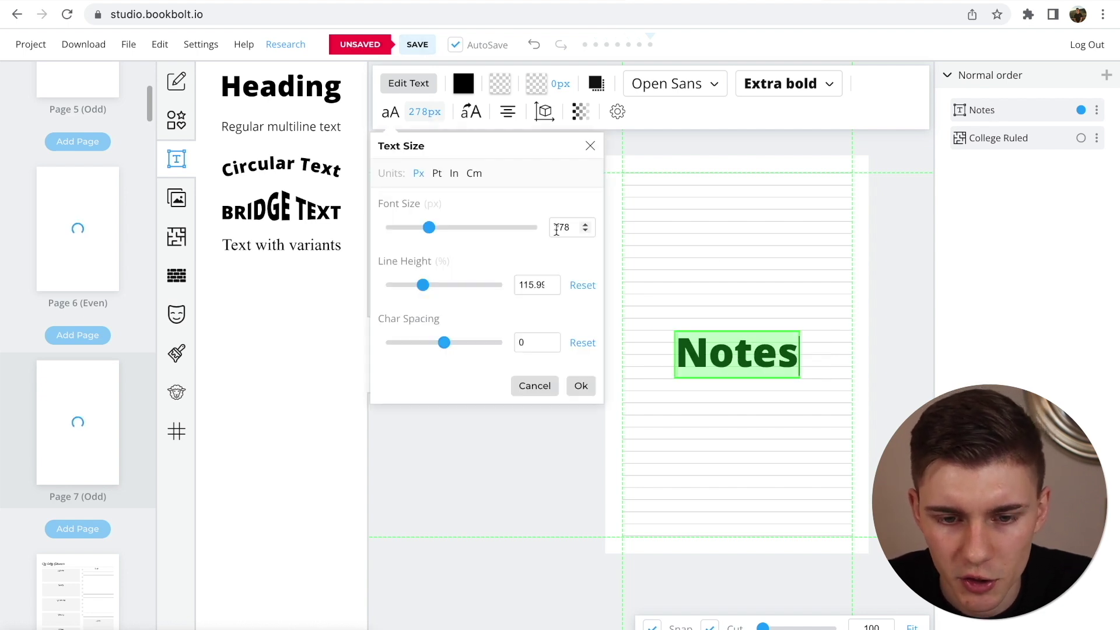
text(150)
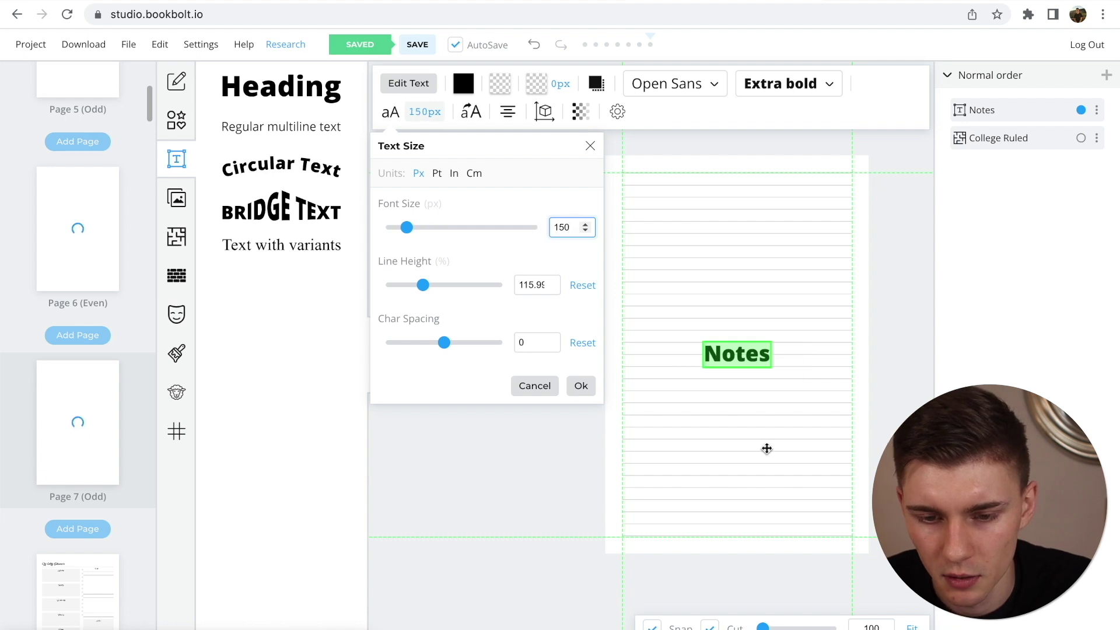
click(781, 432)
drag(739, 358, 739, 200)
click(768, 231)
click(749, 247)
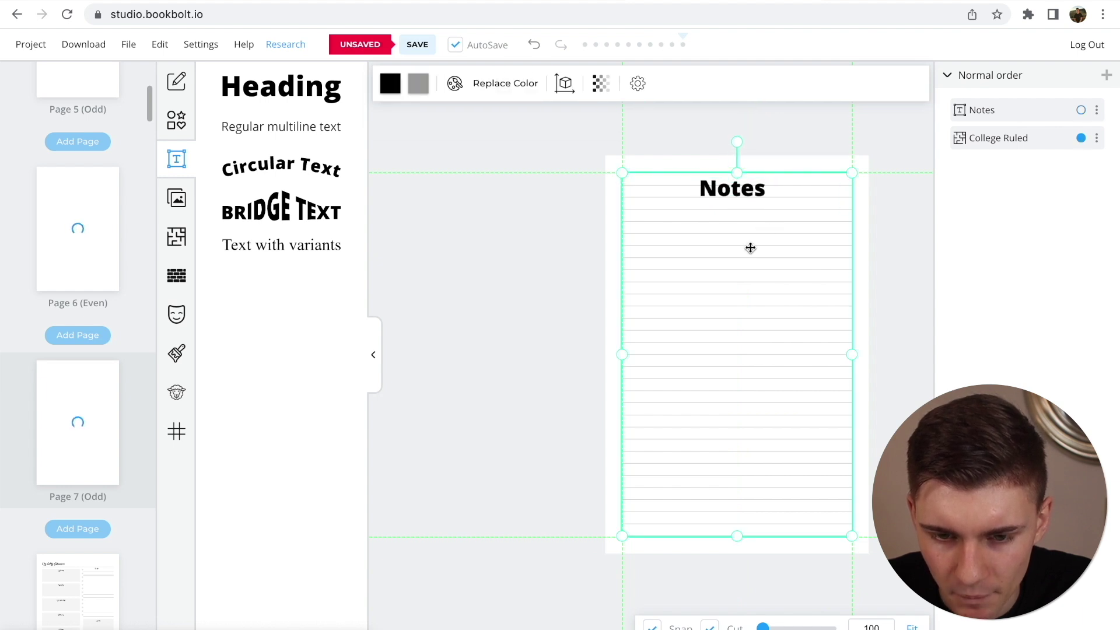
Insert "My" in front of the Notes heading text on page 7.
double_click(712, 198)
key(Home)
text(My)
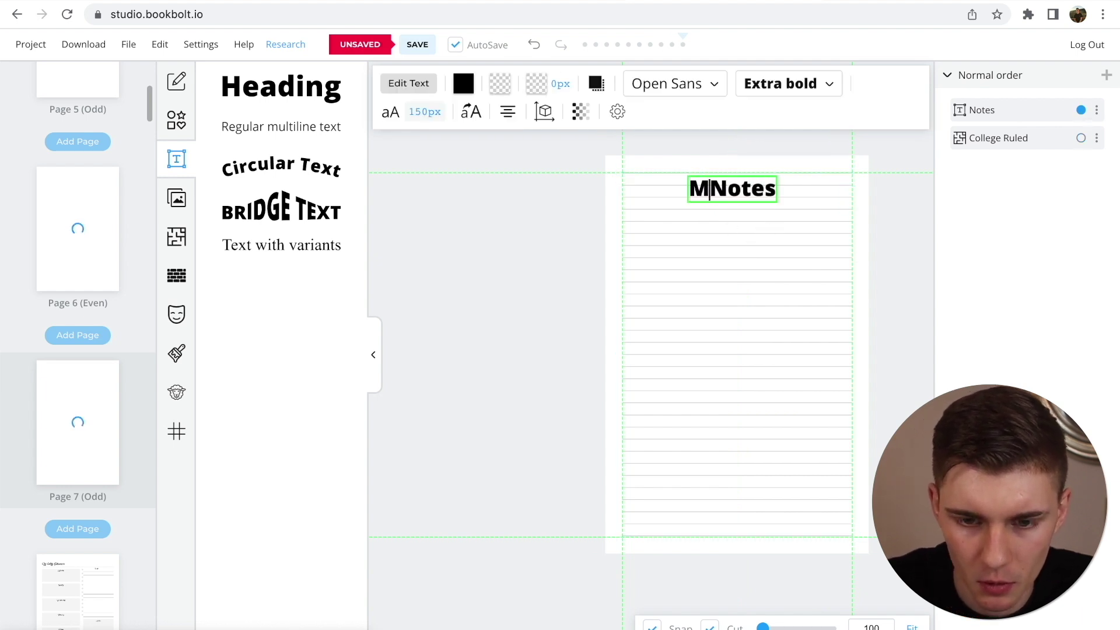
click(738, 231)
click(737, 188)
click(725, 297)
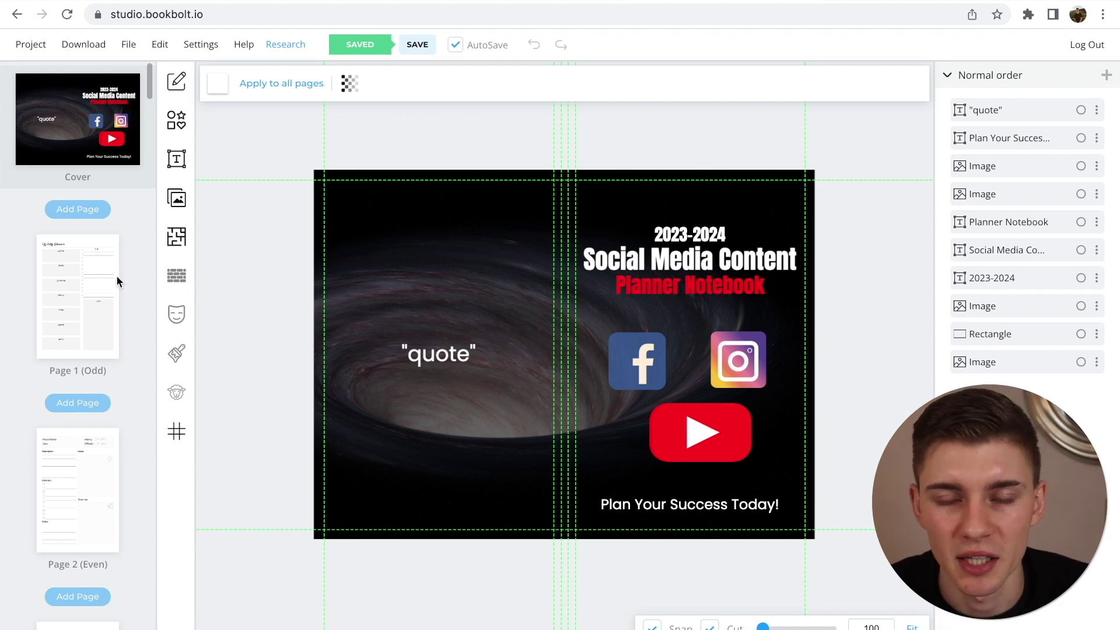
Check page 1 and the cover, download the whole project in CMYK, and open the downloaded folder on the desktop.
click(84, 299)
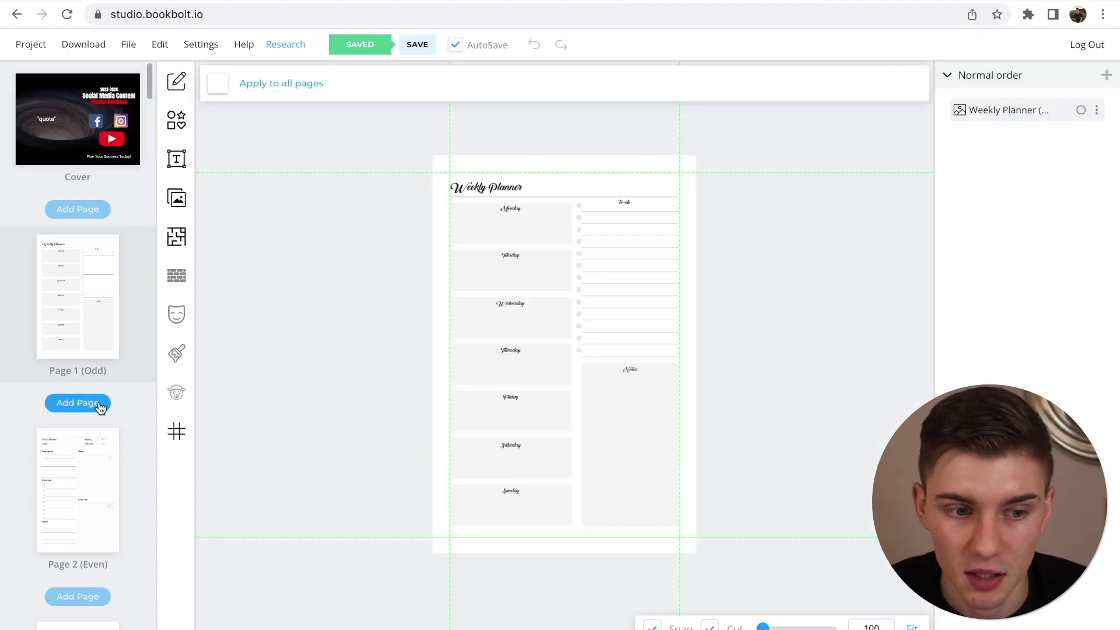
click(102, 151)
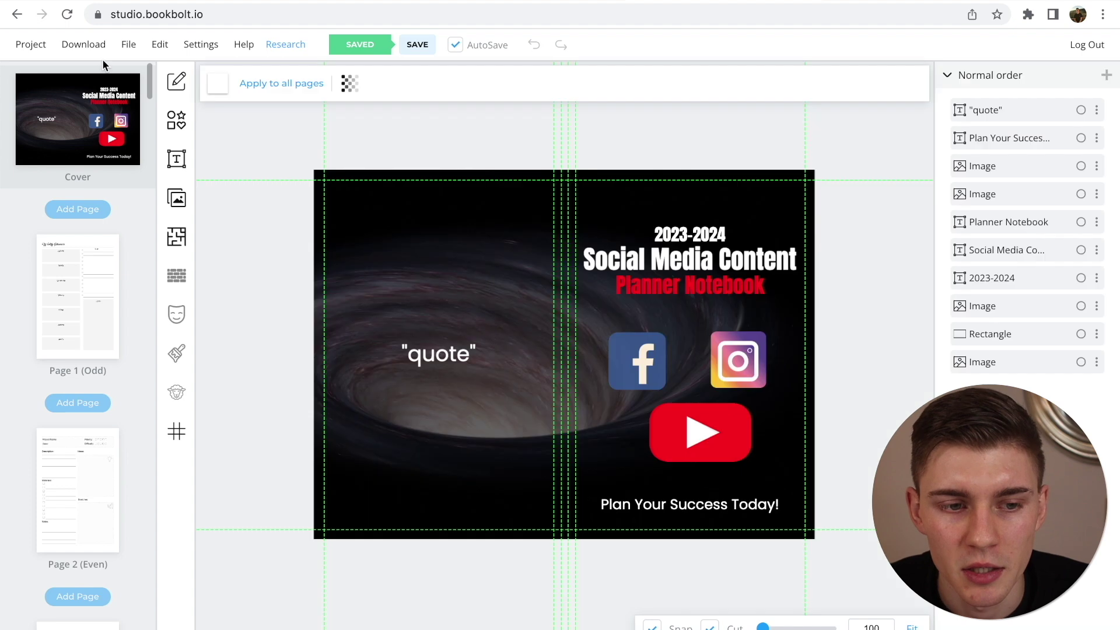
click(103, 57)
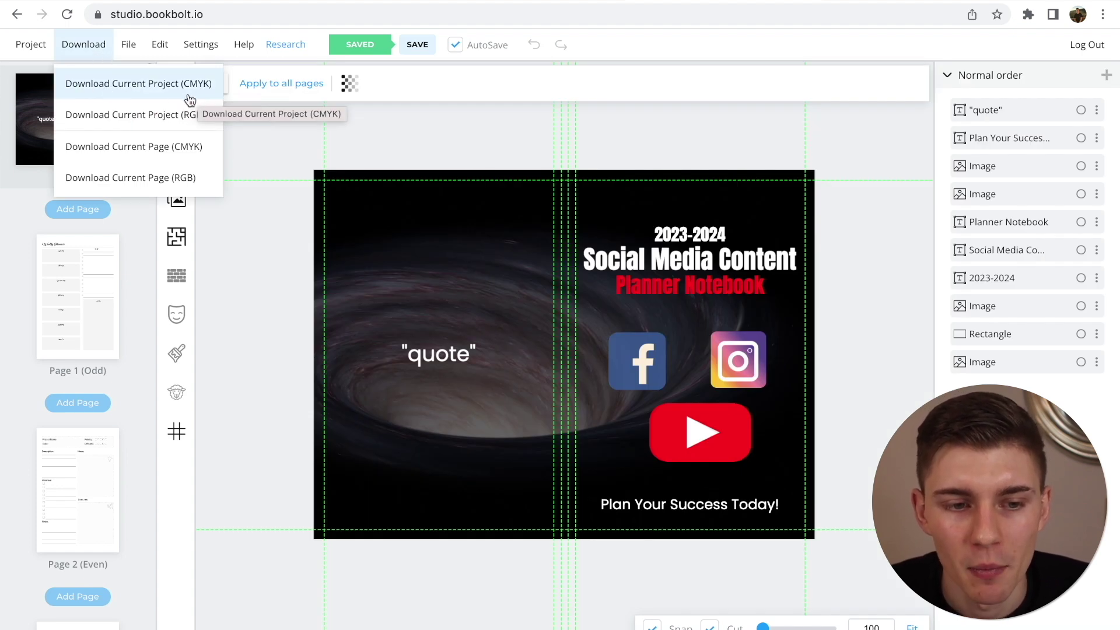
click(161, 90)
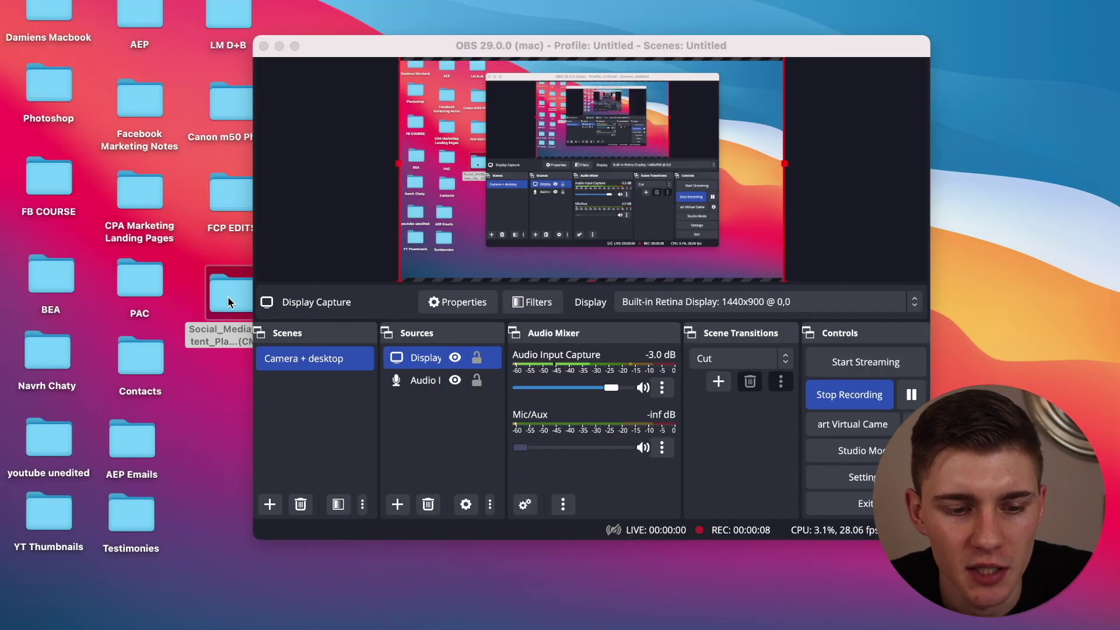
double_click(228, 296)
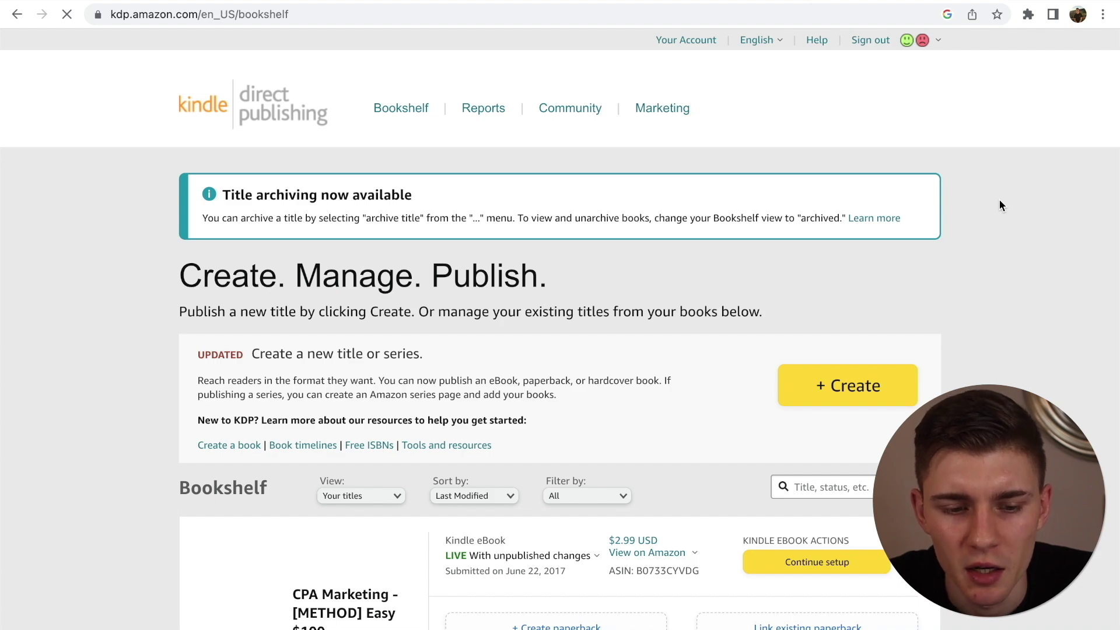
Look through the existing titles on the Kindle Direct Publishing bookshelf.
scroll(999, 205, down, 15)
scroll(998, 206, down, 20)
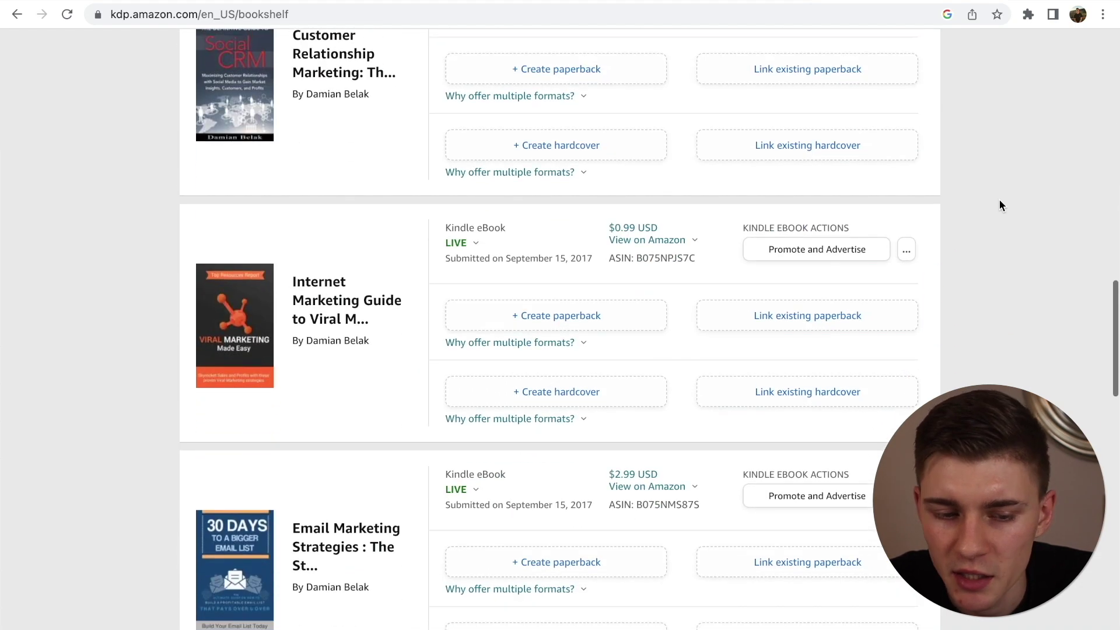
scroll(999, 205, up, 5)
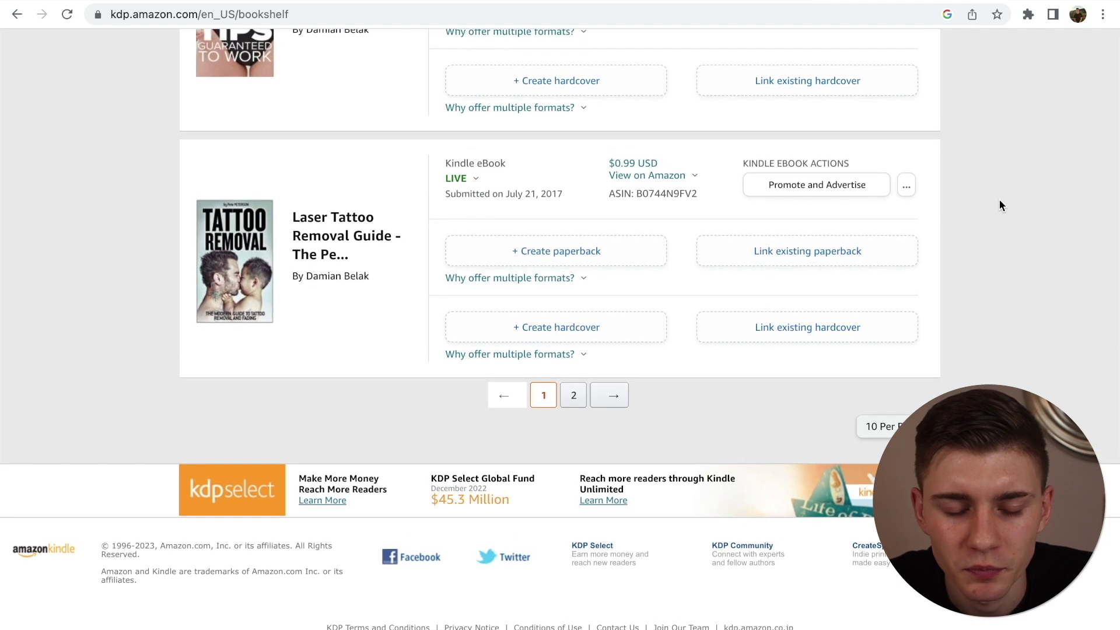
scroll(999, 205, up, 18)
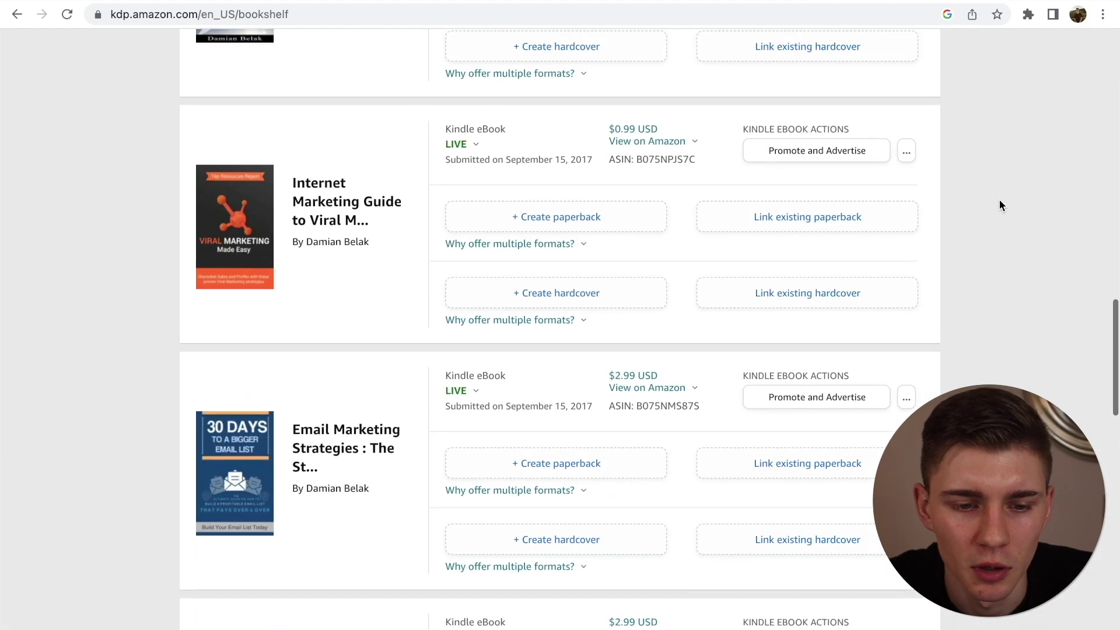
scroll(999, 205, up, 7)
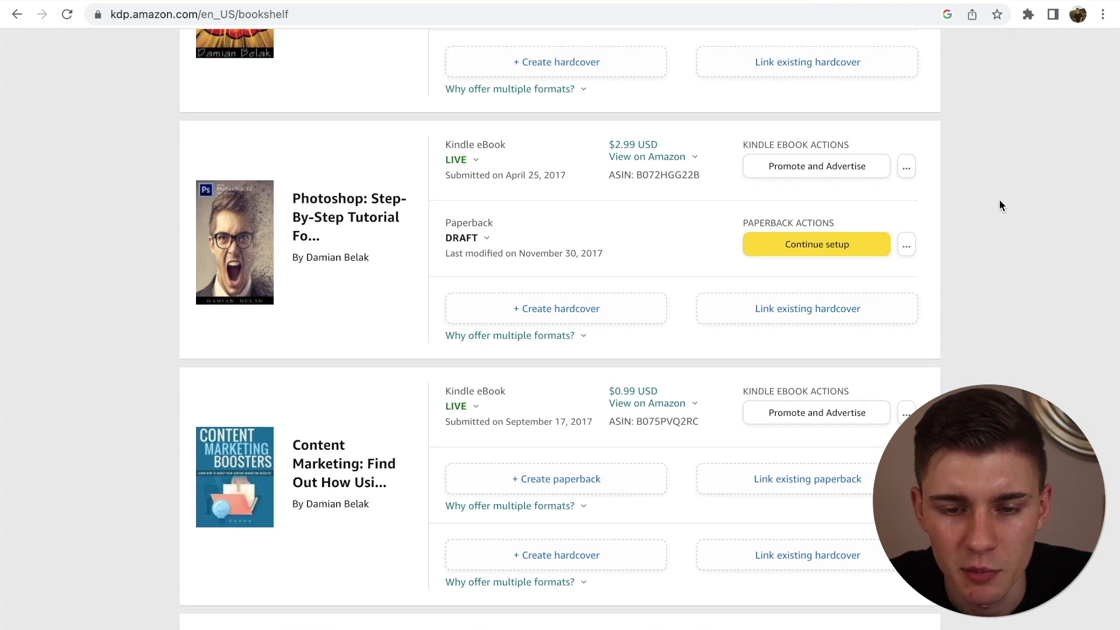
scroll(999, 200, up, 11)
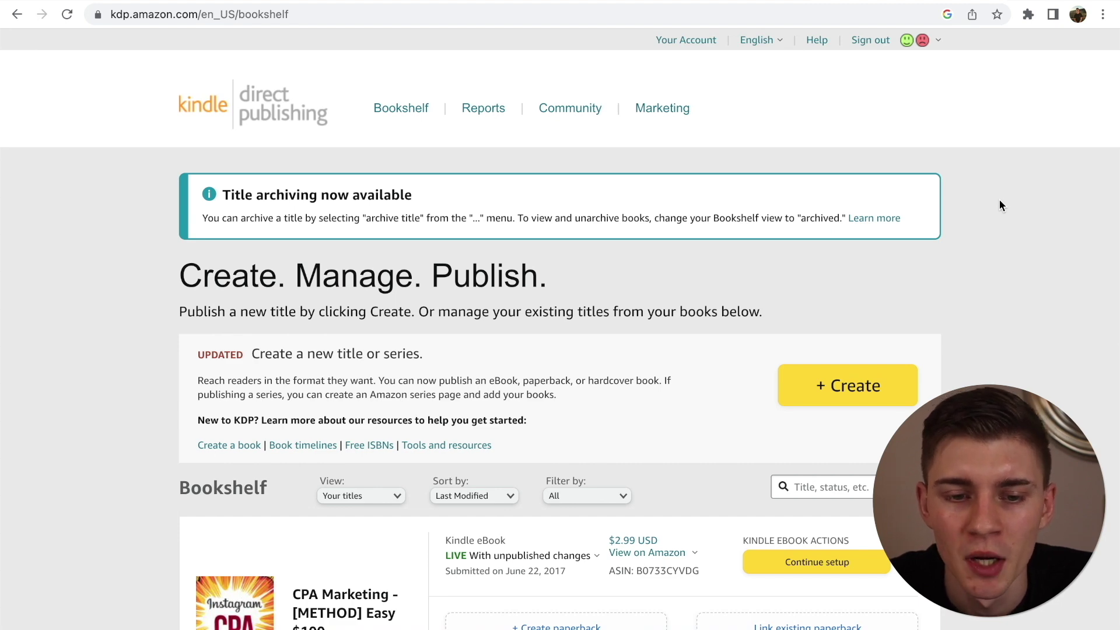
Start creating a new paperback title from the Kindle Direct Publishing bookshelf.
scroll(882, 291, down, 3)
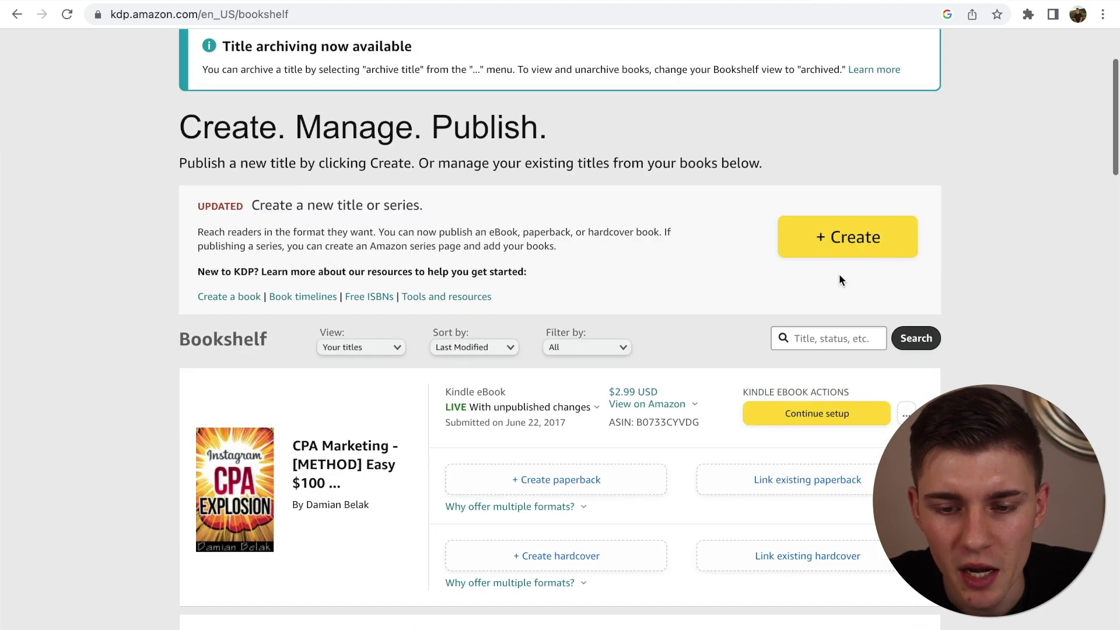
click(844, 256)
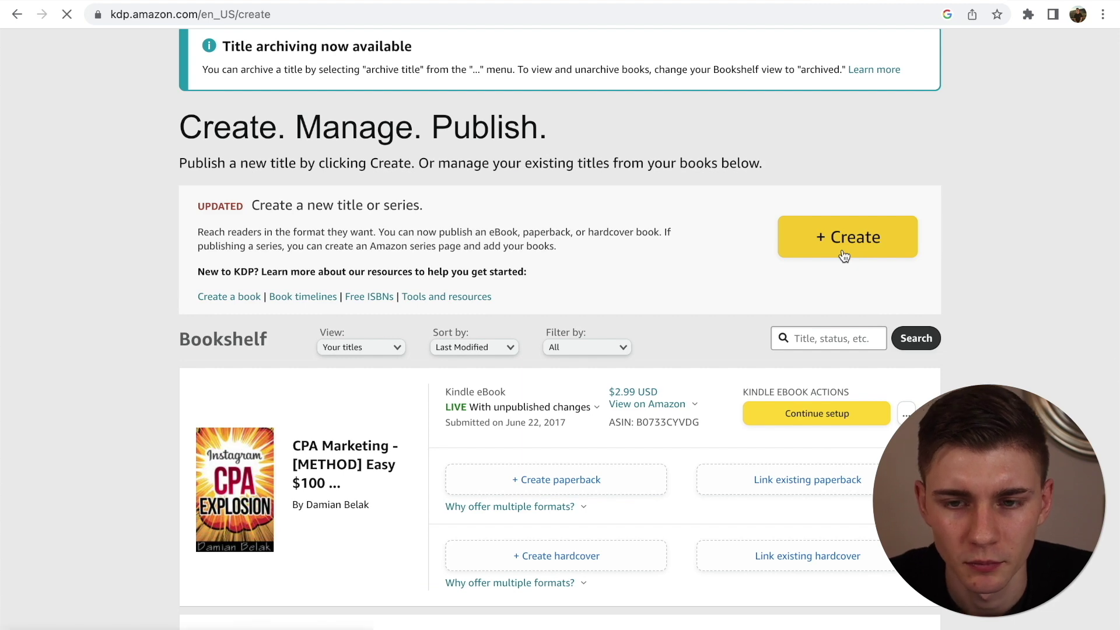
scroll(712, 380, up, 5)
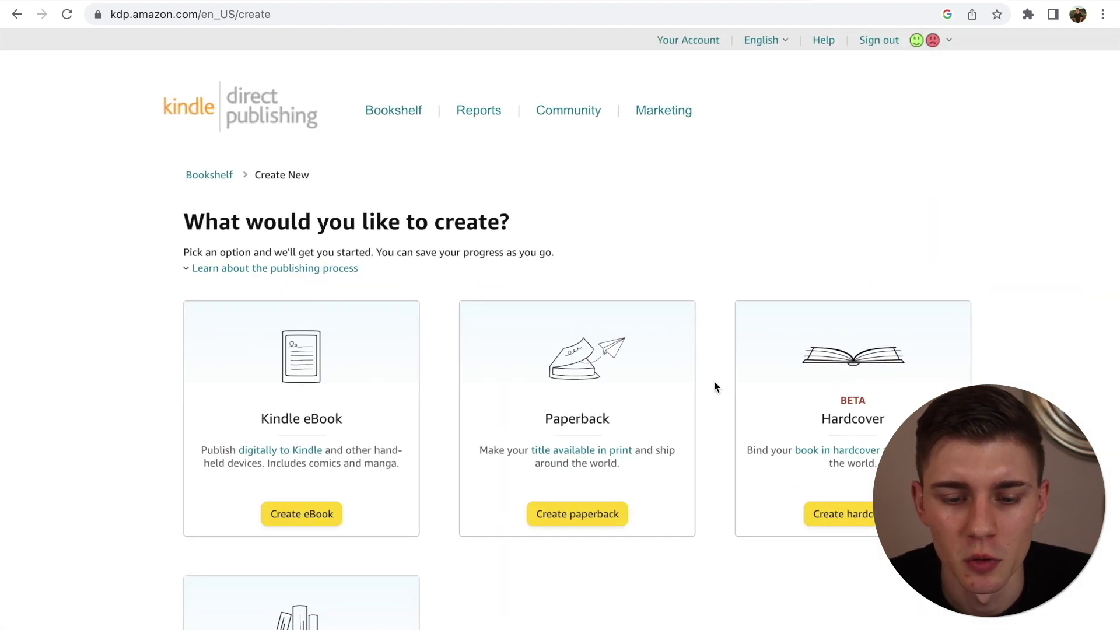
scroll(583, 473, down, 1)
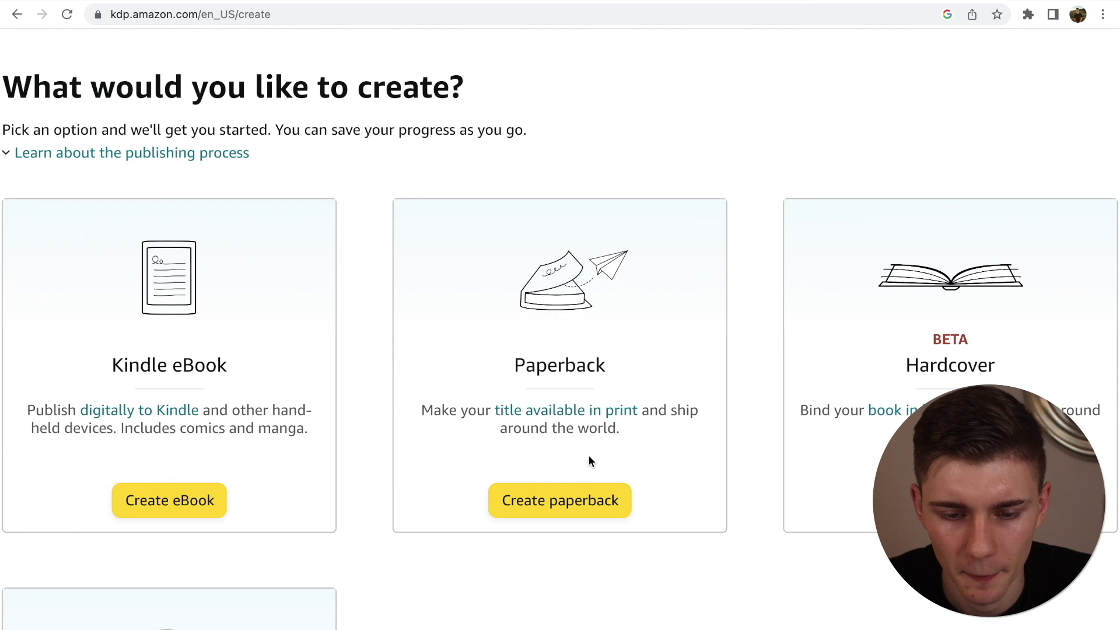
click(577, 499)
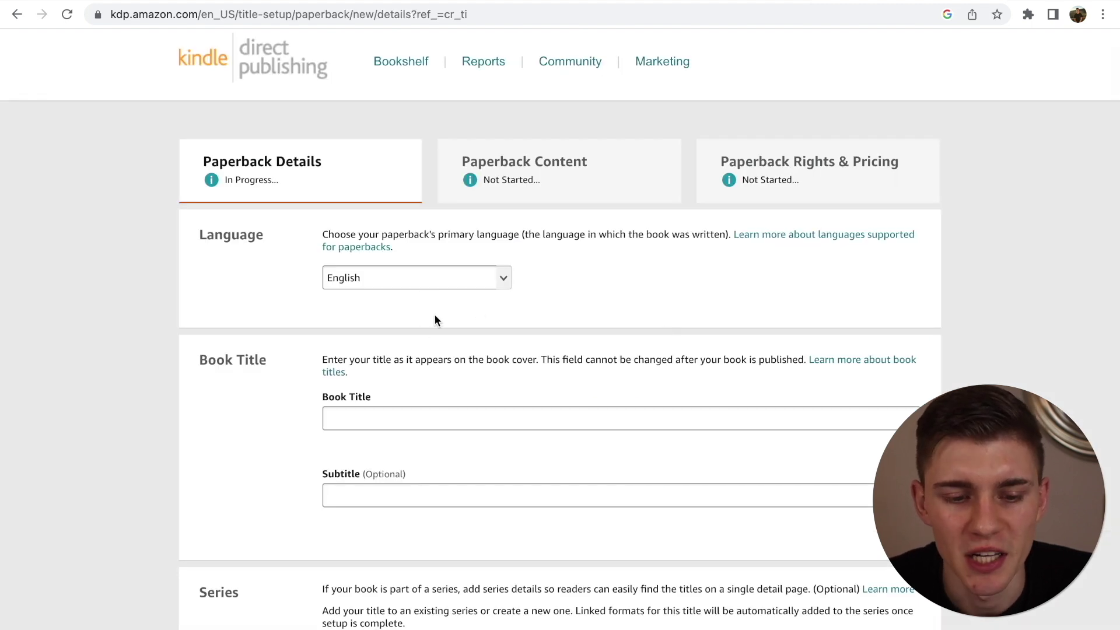
Review the titles of competing social media planners in the Book Bolt Cloud research results.
scroll(435, 321, down, 3)
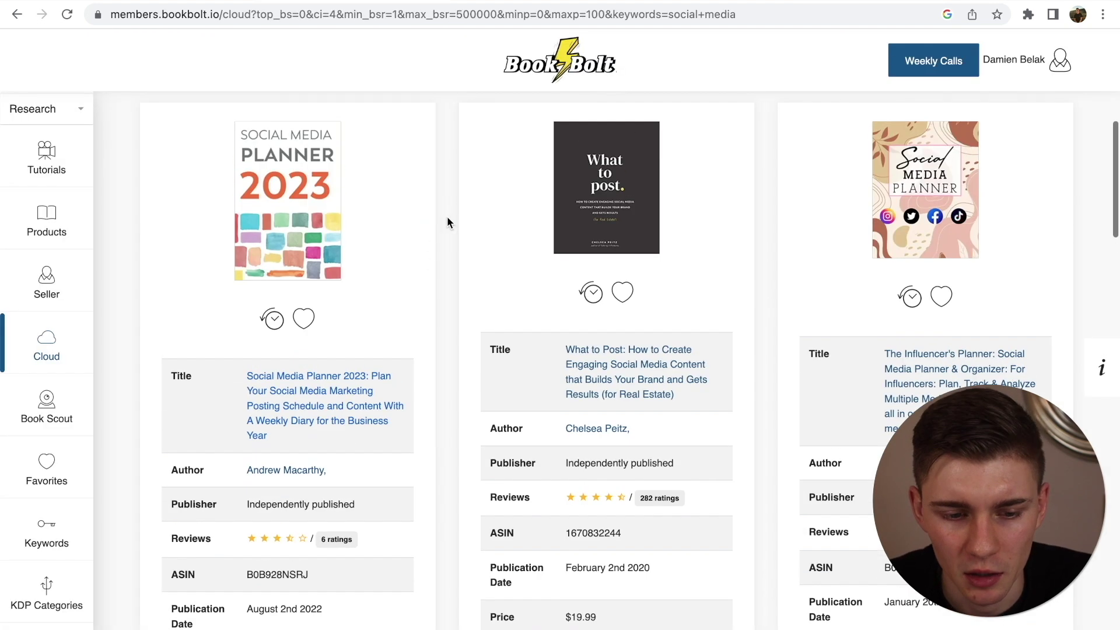
scroll(444, 226, up, 1)
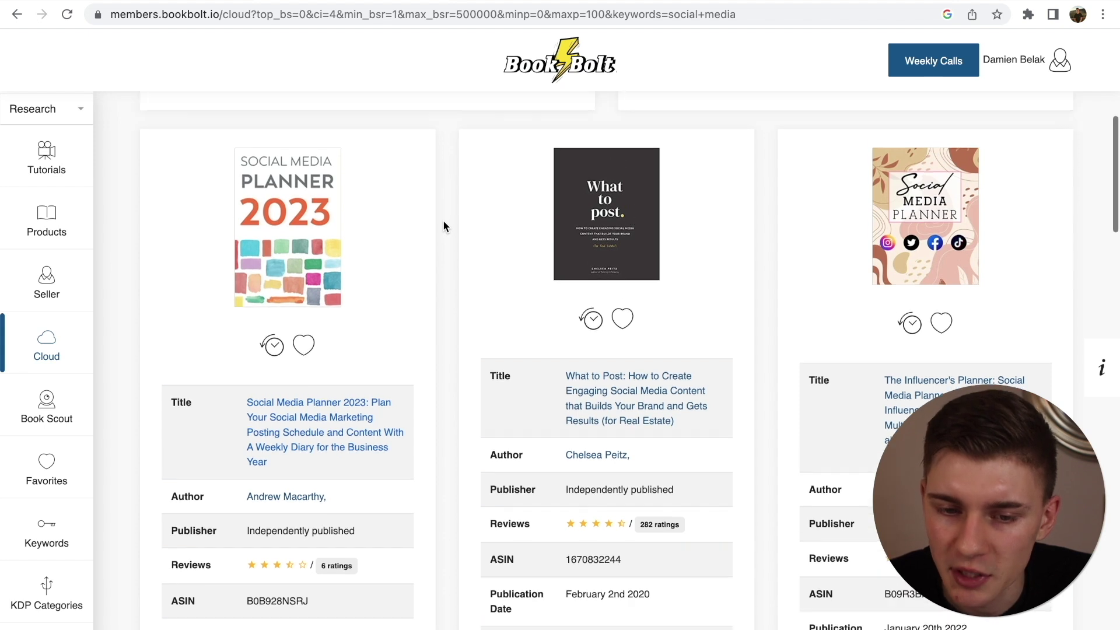
scroll(443, 222, down, 1)
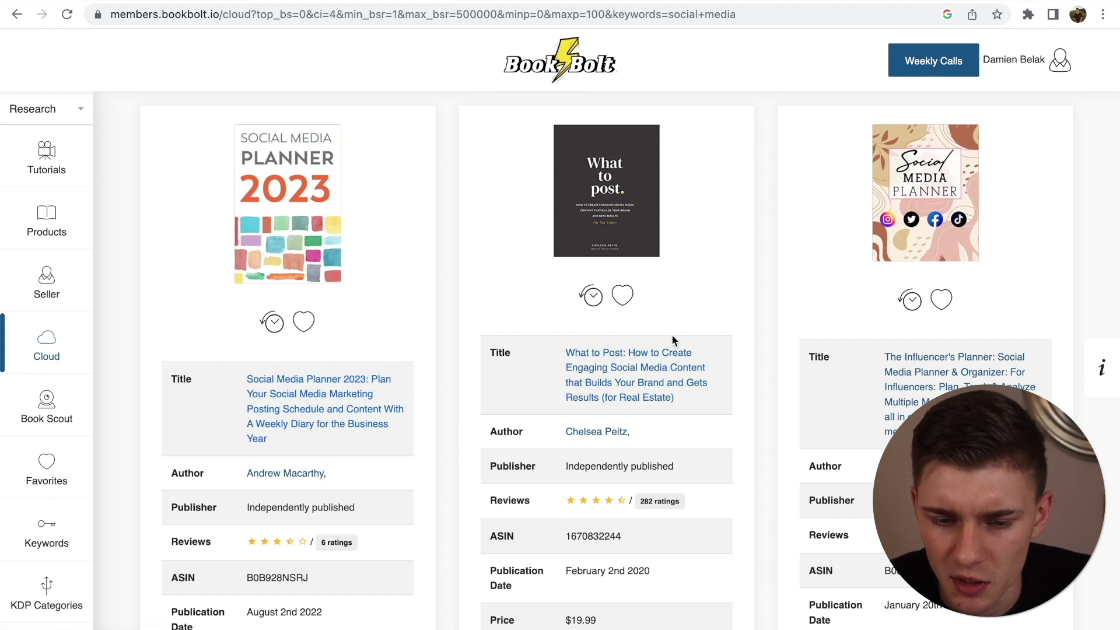
scroll(741, 384, down, 1)
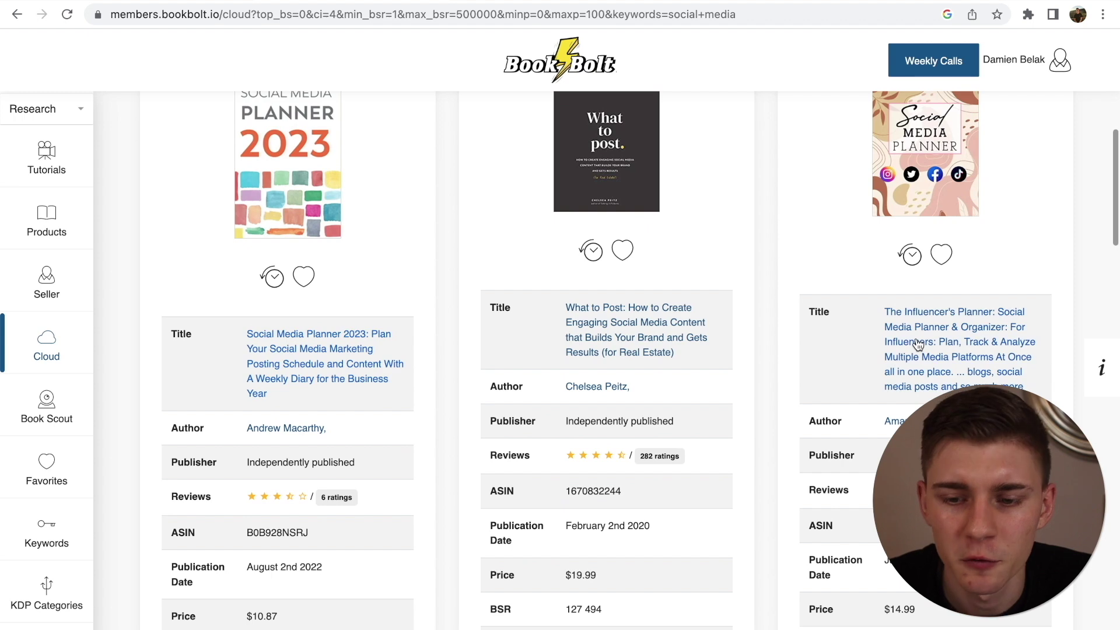
scroll(641, 258, down, 10)
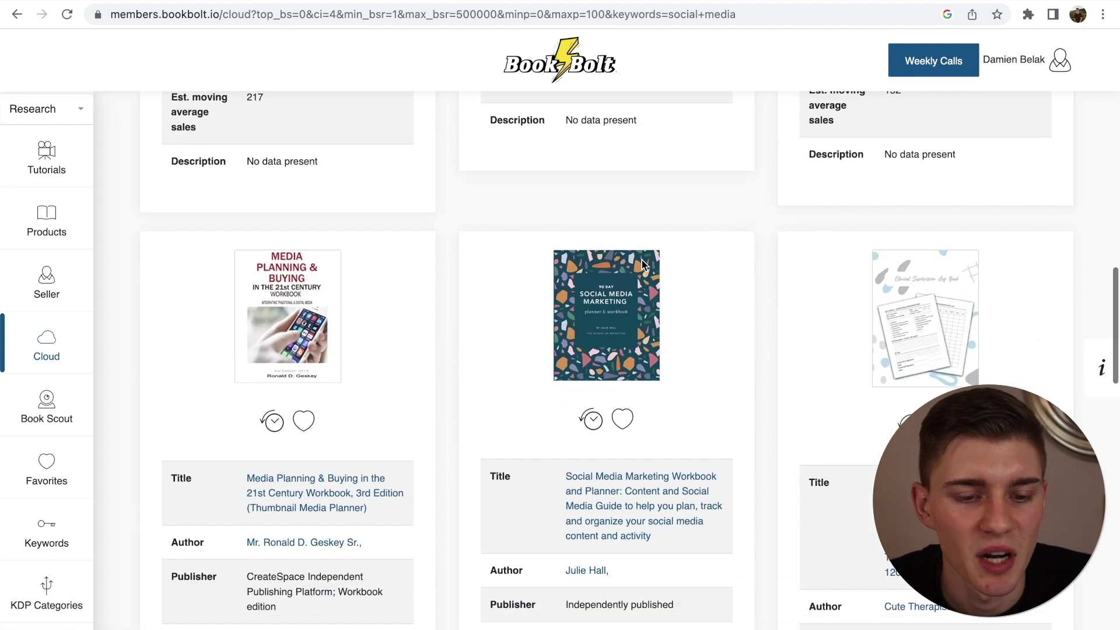
scroll(641, 263, down, 3)
scroll(641, 264, up, 1)
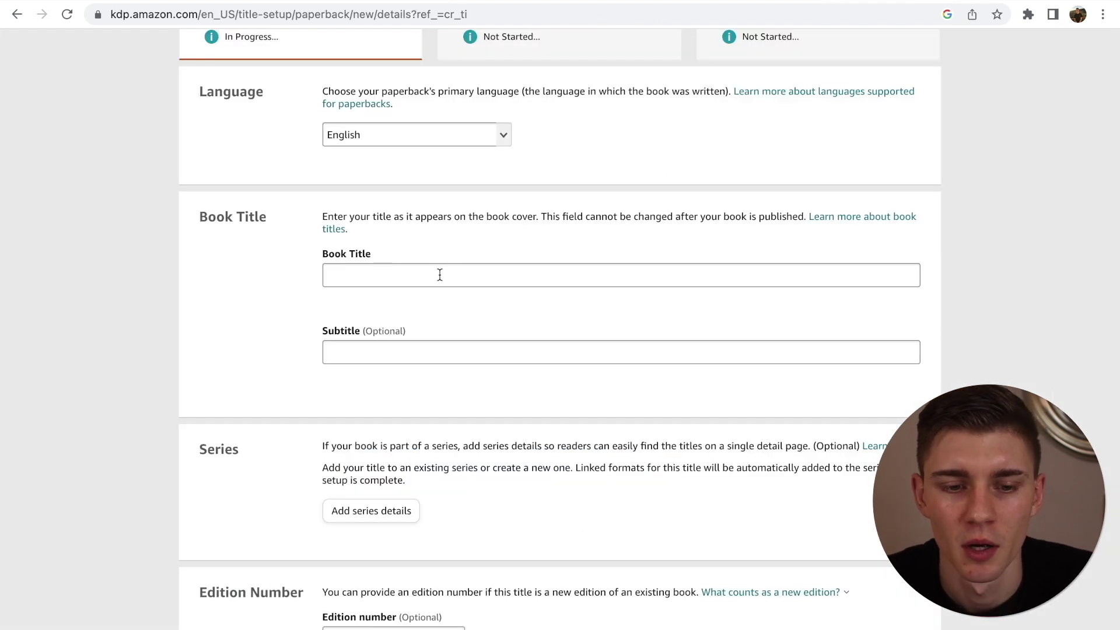
Title the KDP paperback "Social Media Planner Notebook 2023 - 2024: Content and Social Media Guide to help you plan, track and organize your social media content and activity".
click(439, 274)
text(Social Mae)
key(BackSpace)
key(BackSpace)
text(edia Planner Notebook )
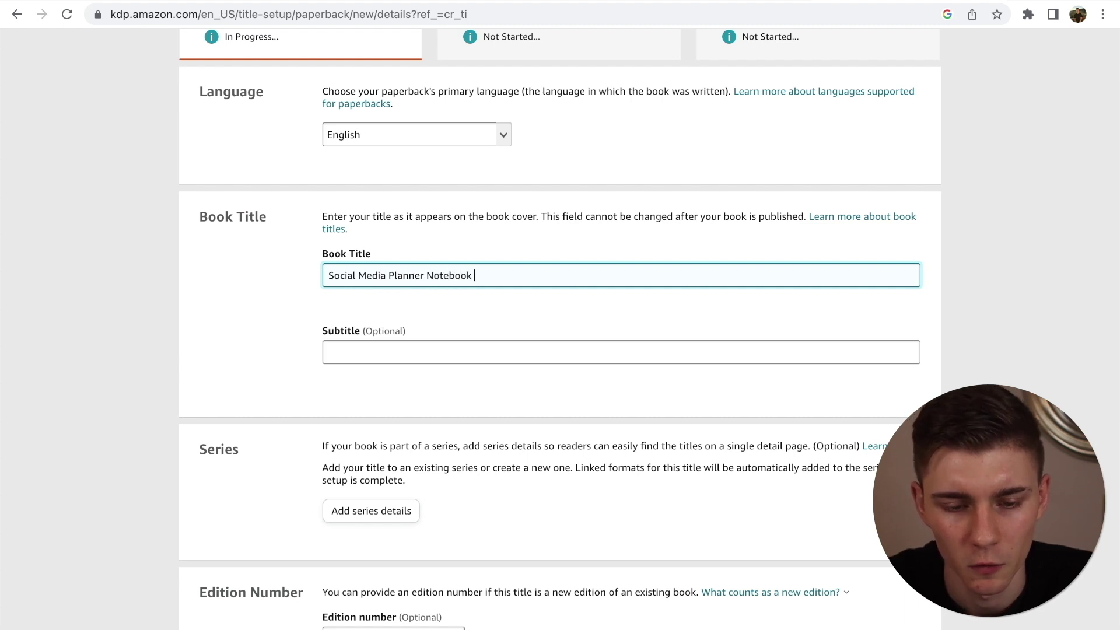
text(2023)
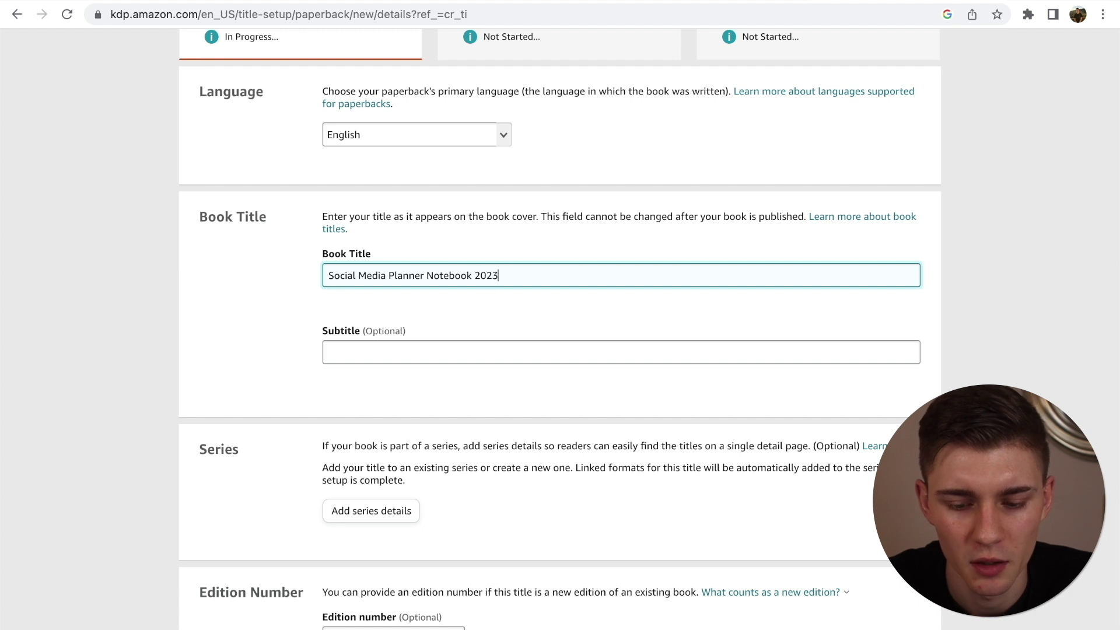
text( - 2)
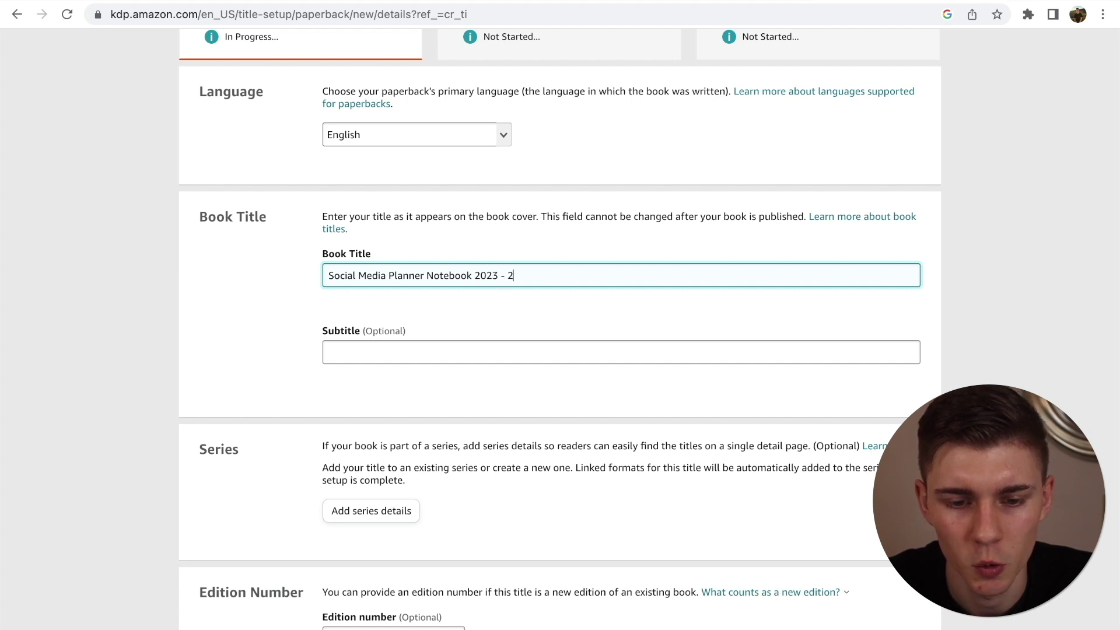
text(024:)
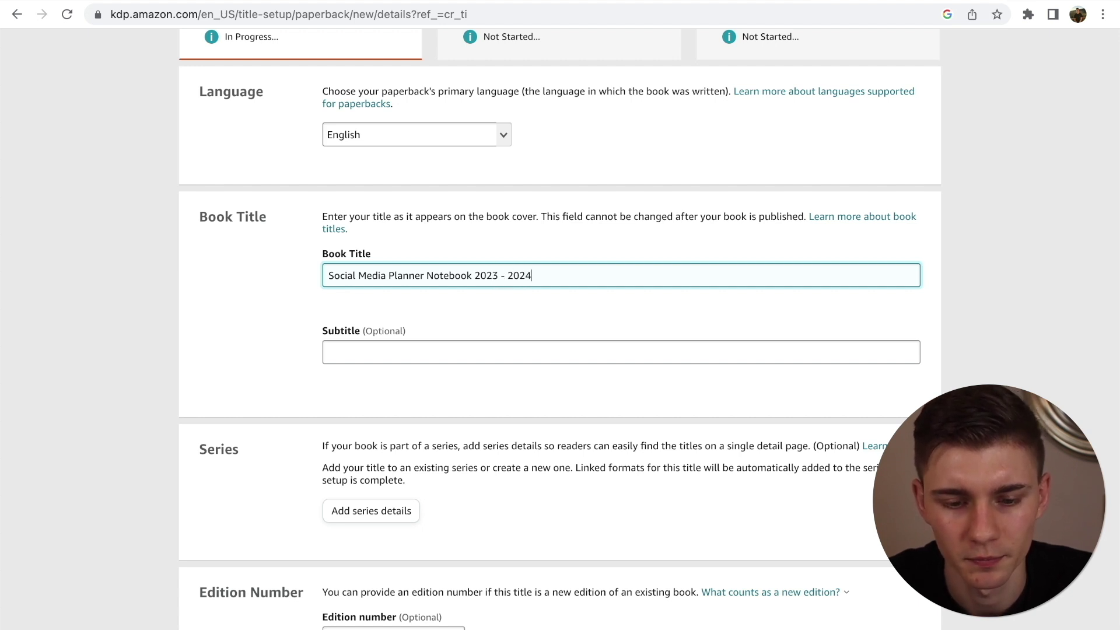
text(Content and Social Media Guide to help you plan, track and organize your social media content and activity)
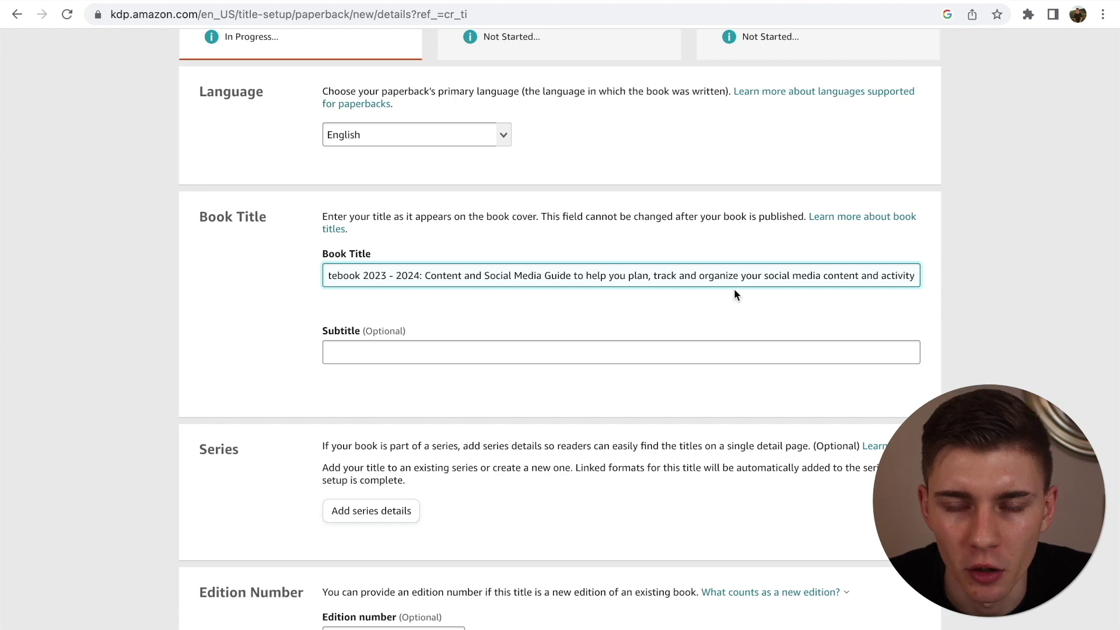
Check the full book title and enter the primary author's first and last name.
drag(483, 281, 267, 272)
click(461, 304)
scroll(461, 303, down, 3)
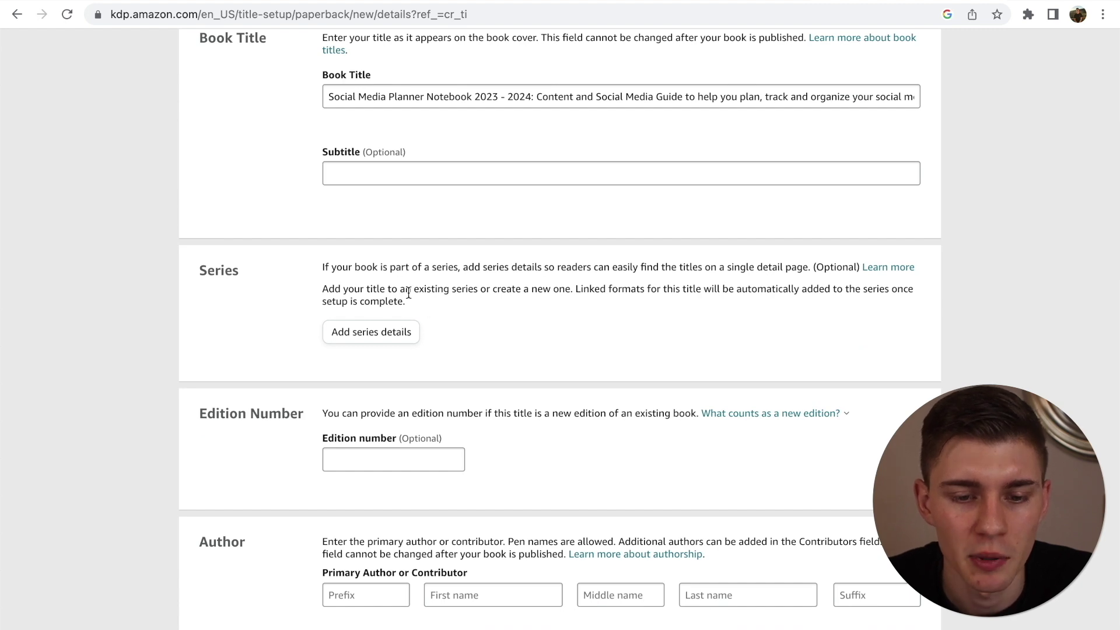
scroll(322, 294, down, 4)
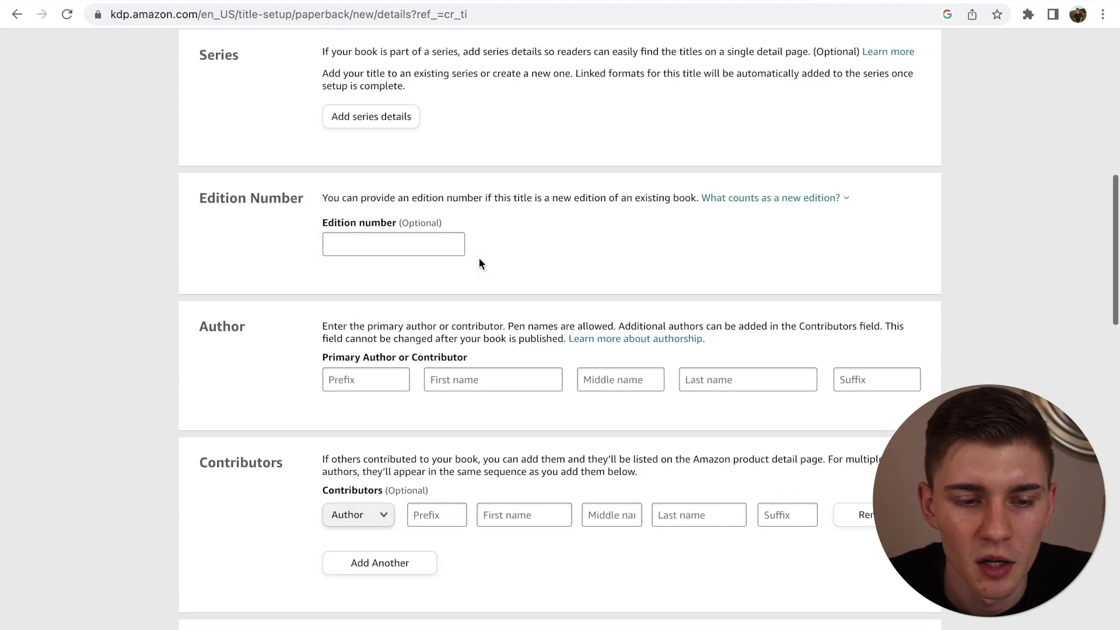
scroll(535, 220, down, 2)
click(362, 266)
click(489, 264)
text(Damien)
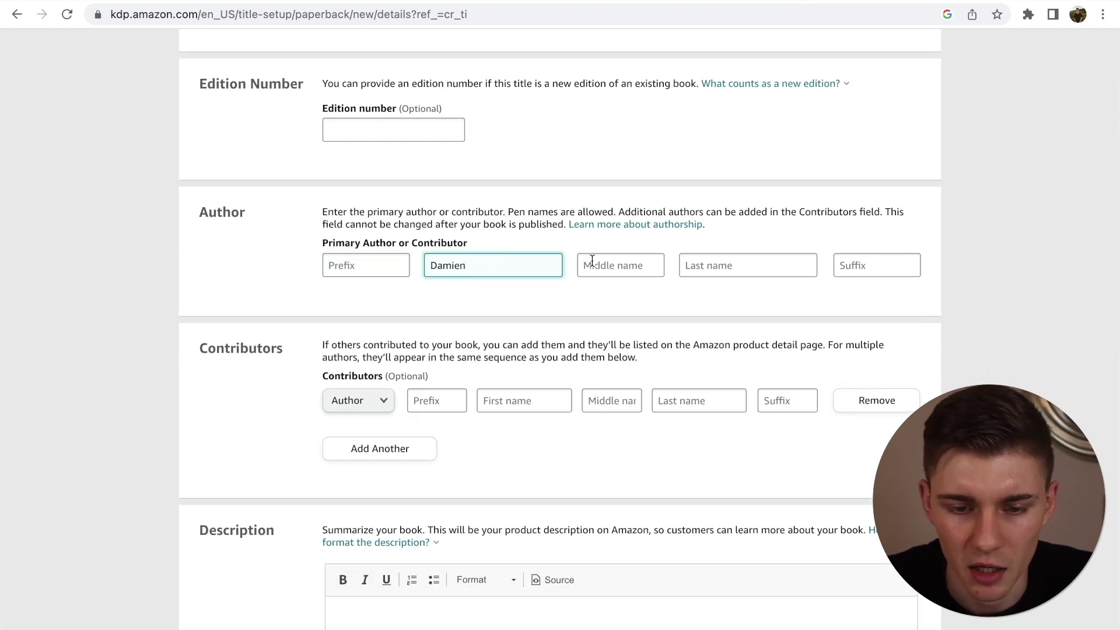
click(695, 270)
text(Belak)
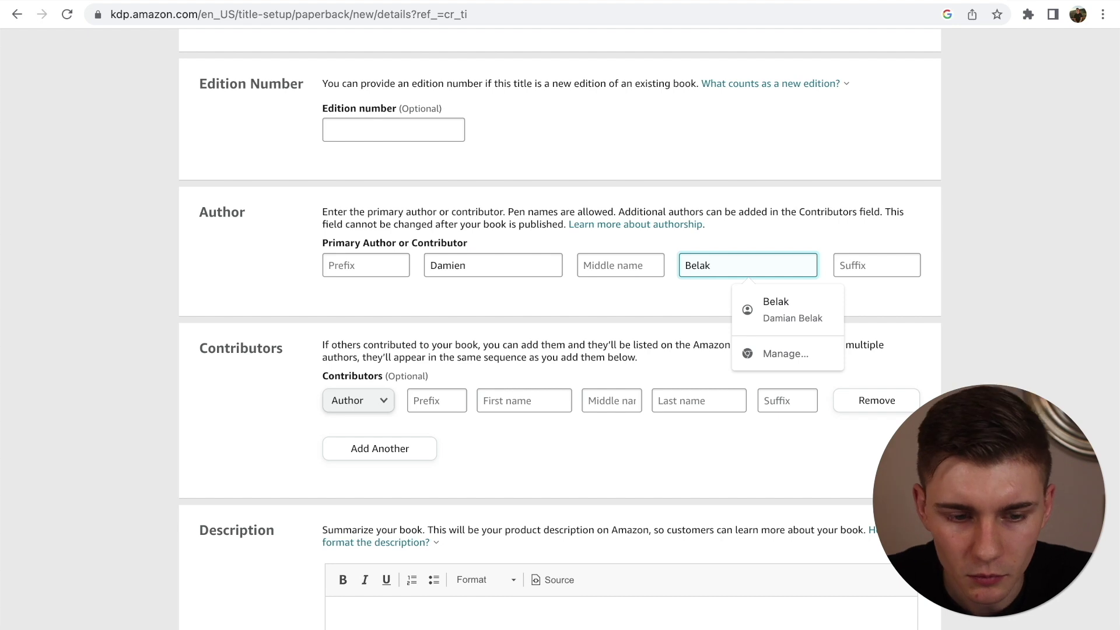
click(260, 326)
scroll(260, 325, down, 2)
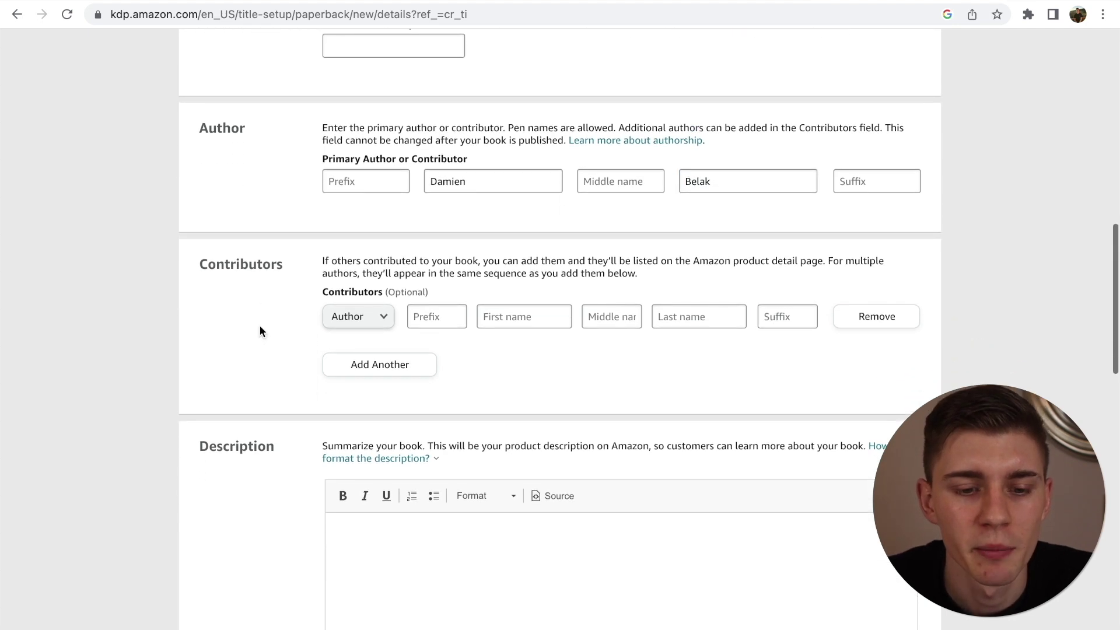
Examine the product description of the competing Social Media Planner 2023 on Amazon as a reference for the book description.
scroll(458, 295, down, 4)
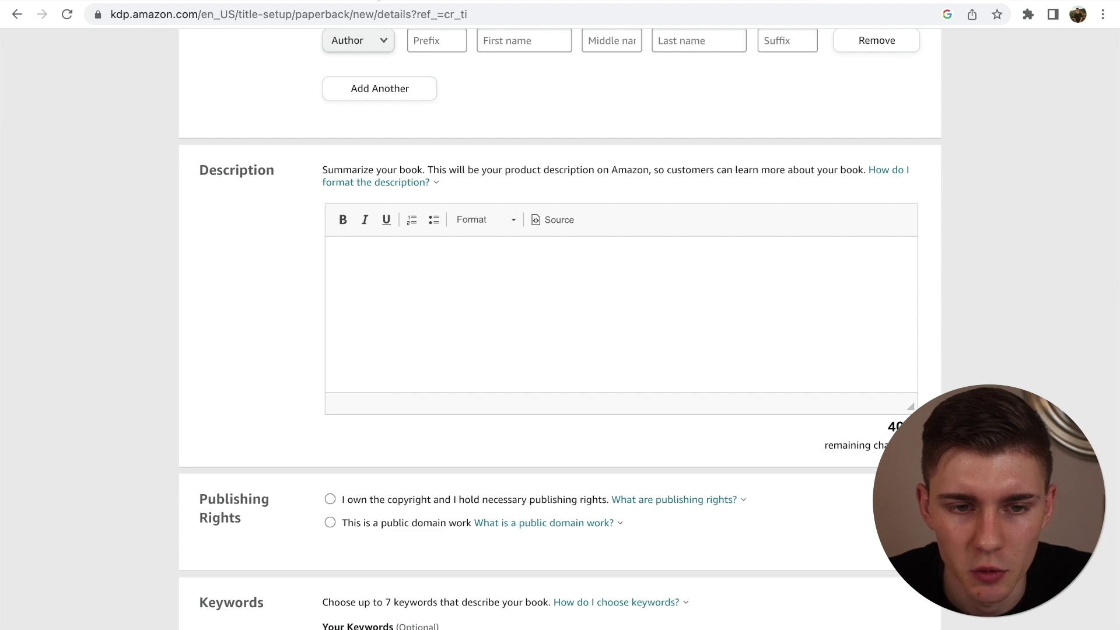
click(444, 1)
scroll(332, 176, up, 2)
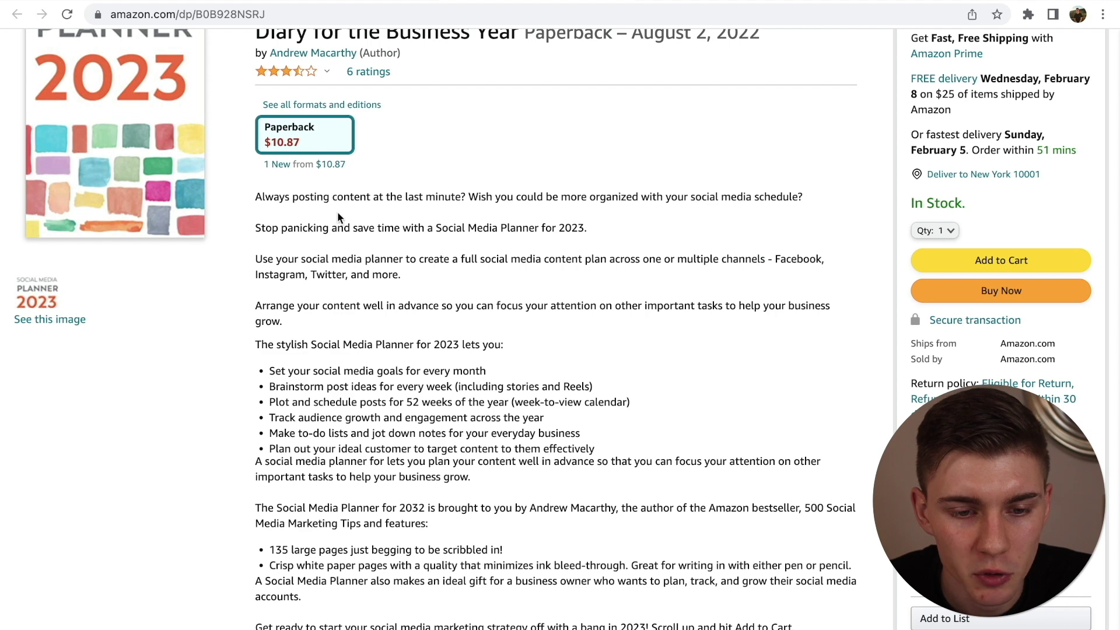
scroll(327, 234, down, 3)
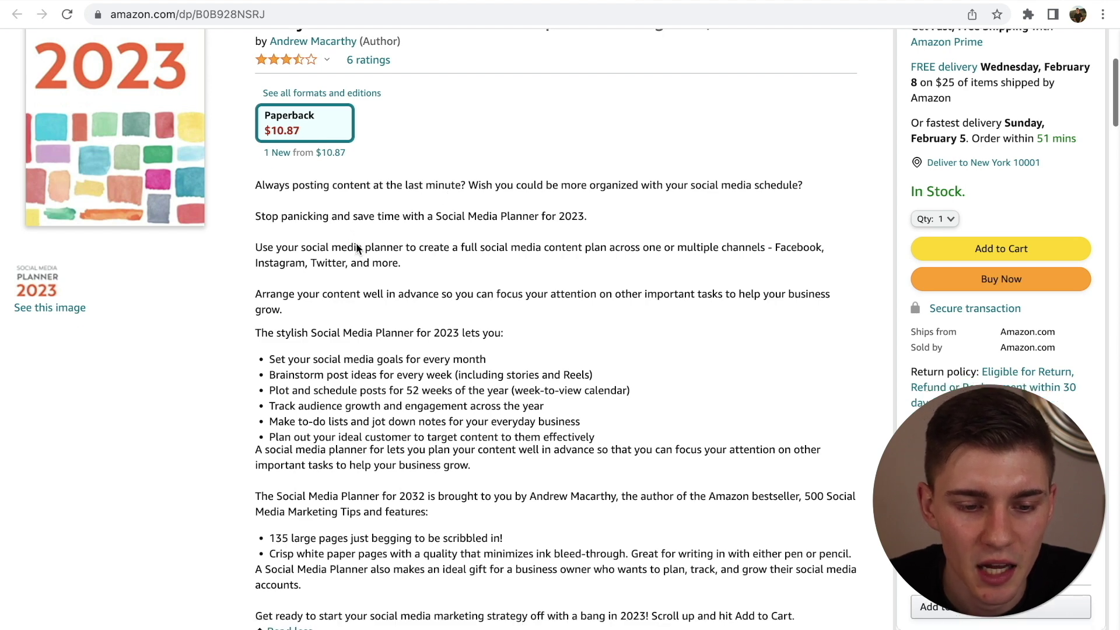
drag(273, 249, 404, 329)
click(404, 331)
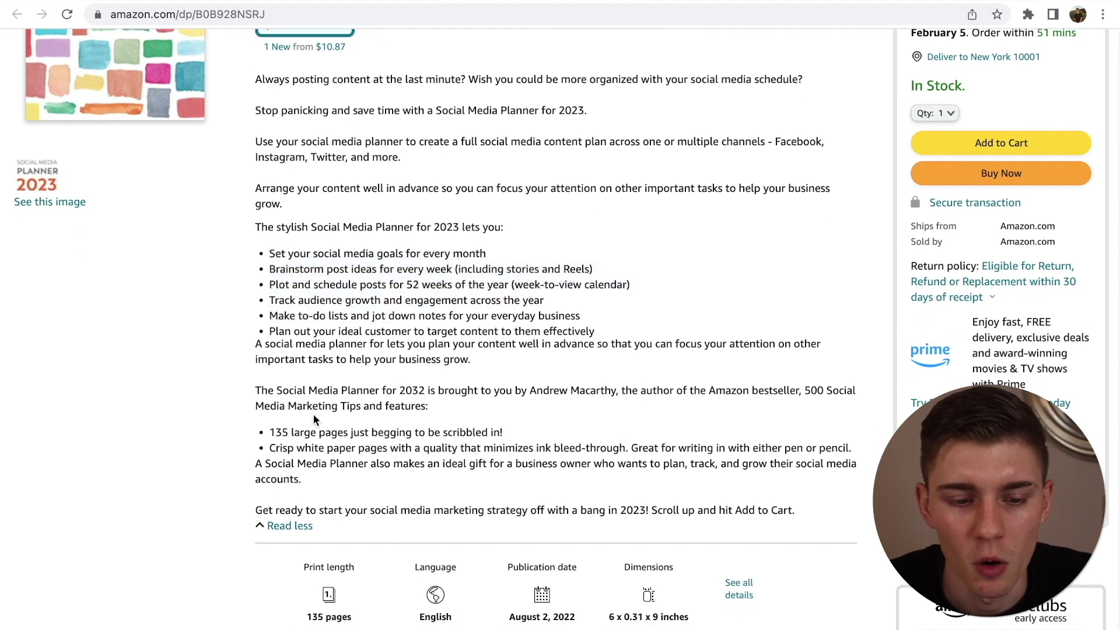
drag(269, 432, 382, 430)
click(454, 365)
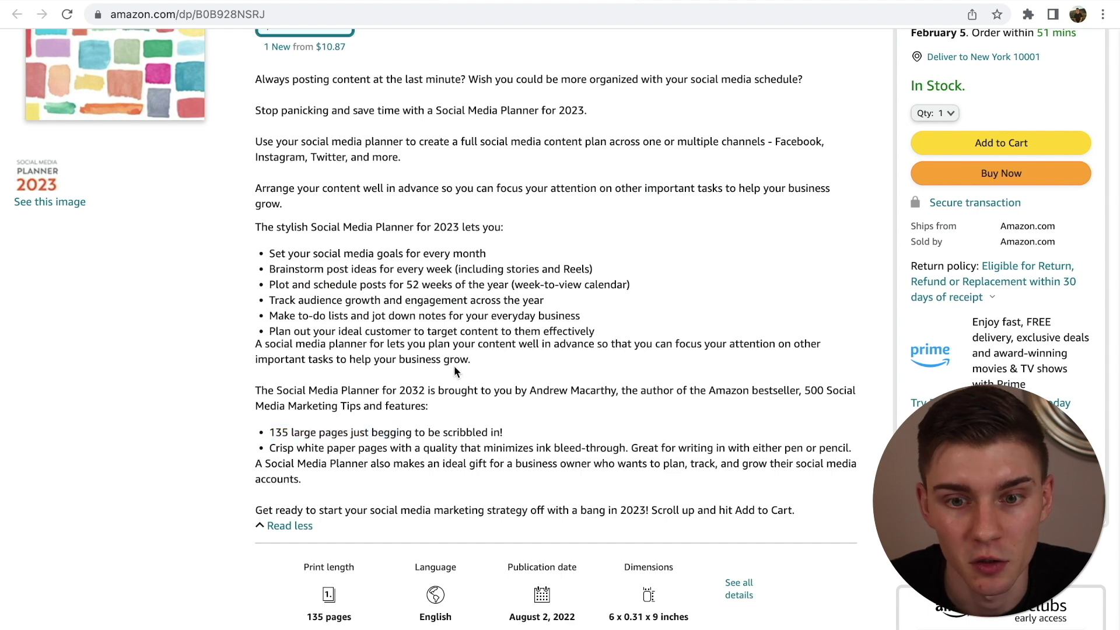
scroll(454, 365, up, 4)
scroll(454, 365, up, 3)
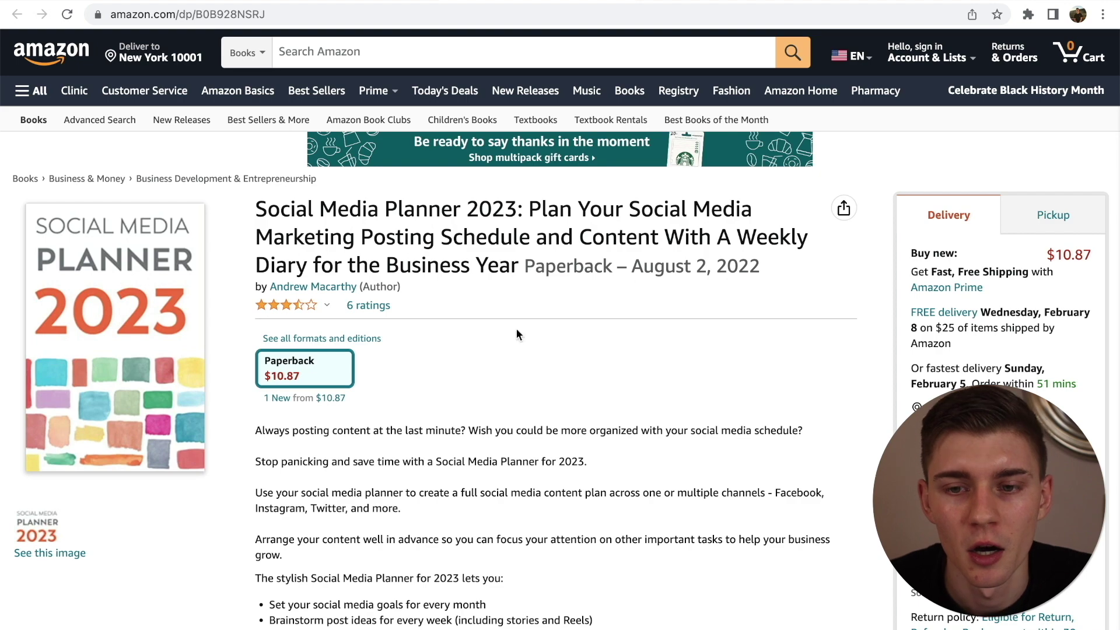
scroll(582, 444, down, 2)
scroll(582, 445, up, 2)
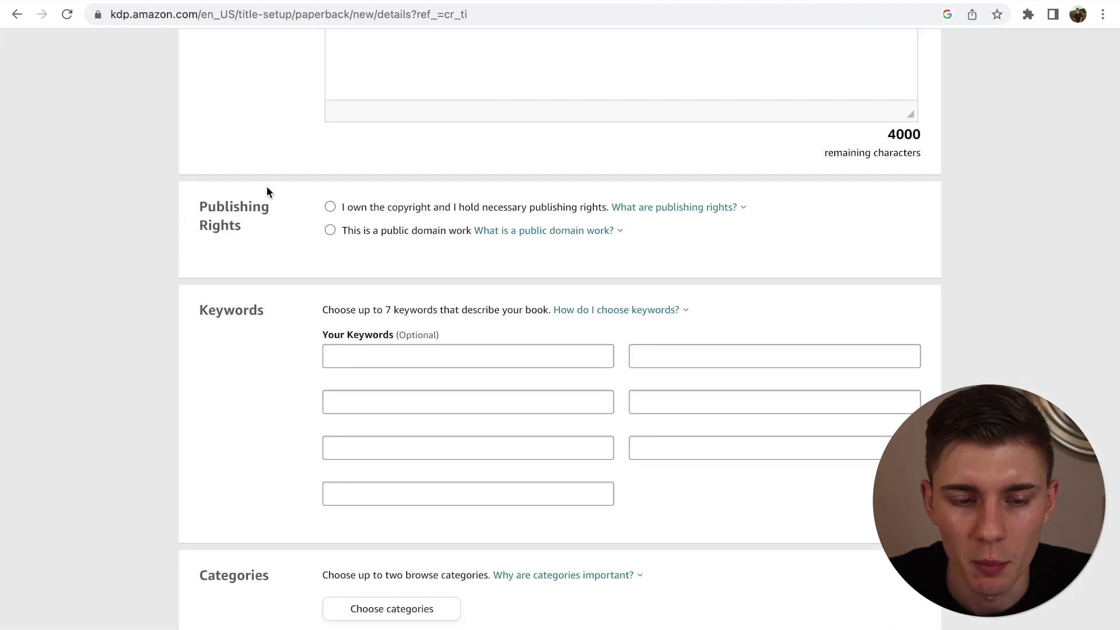
Declare that you own the copyright and hold the necessary publishing rights for the KDP paperback.
click(330, 207)
scroll(270, 195, down, 3)
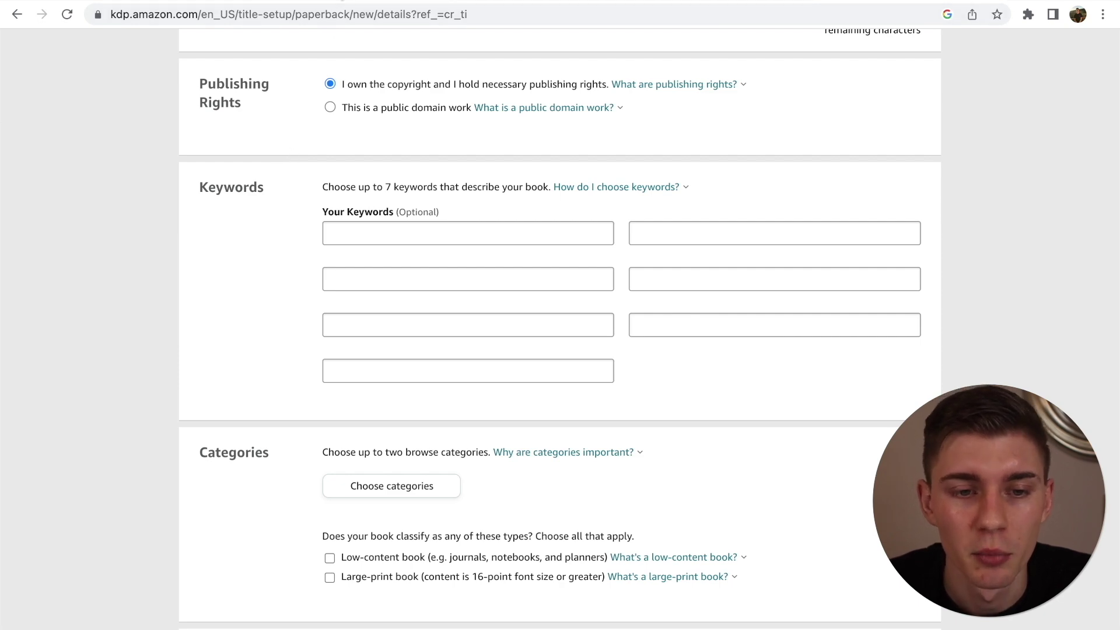
Switch to Book Bolt and search its keyword finder for "social media content planner".
click(298, 1)
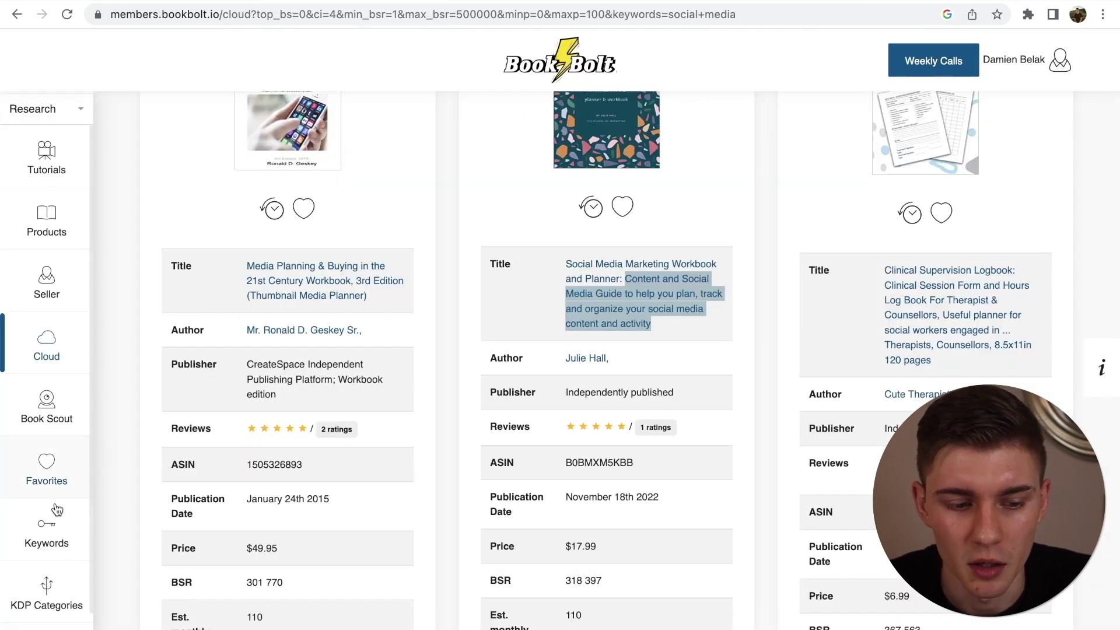
click(48, 528)
click(136, 126)
click(431, 195)
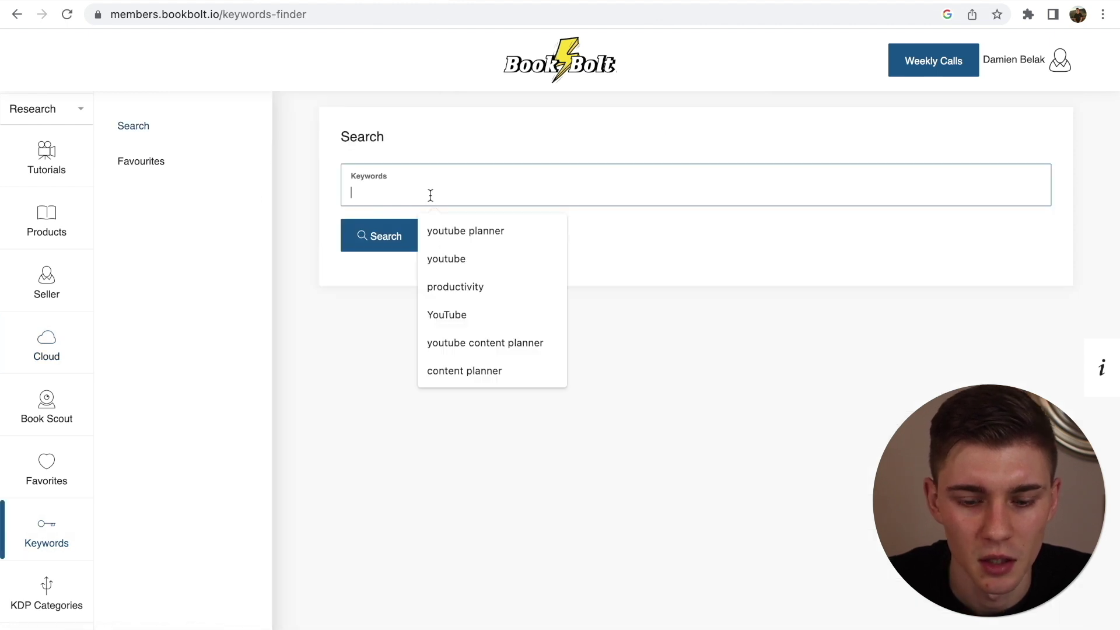
text(social media content planner)
click(482, 257)
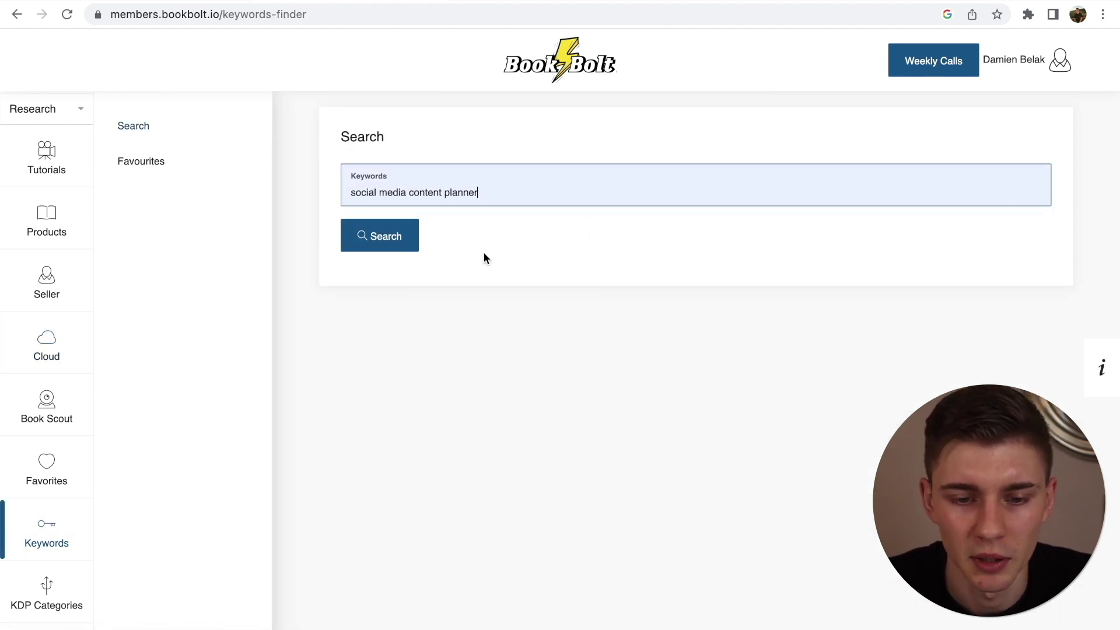
click(383, 245)
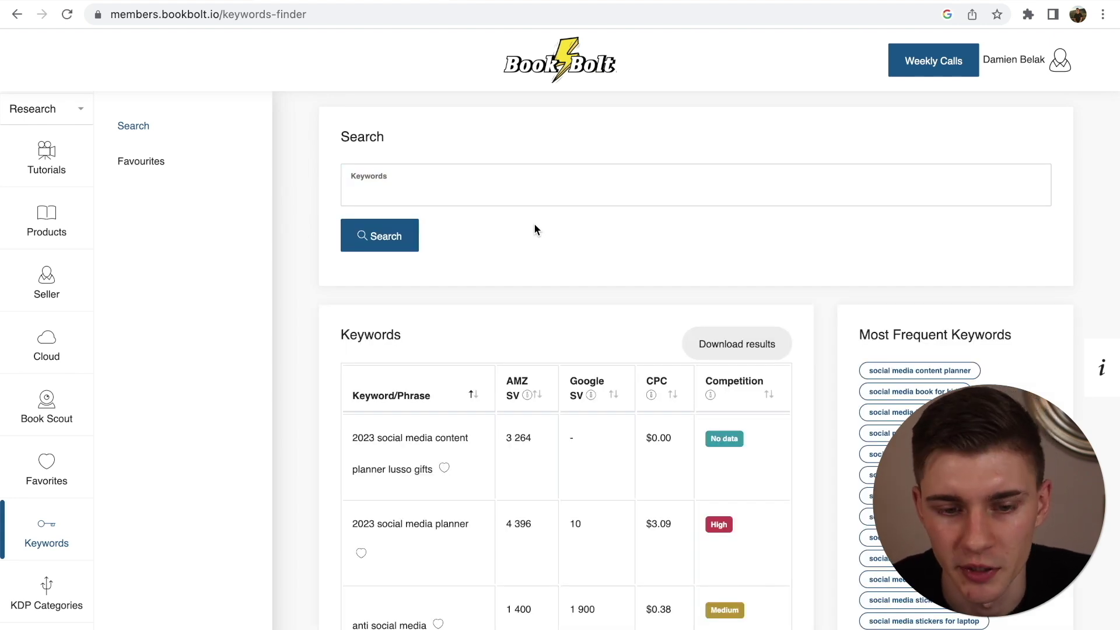
Copy the keyword "content planner" from the Book Bolt results into the first keyword slot of the KDP paperback.
scroll(534, 229, down, 8)
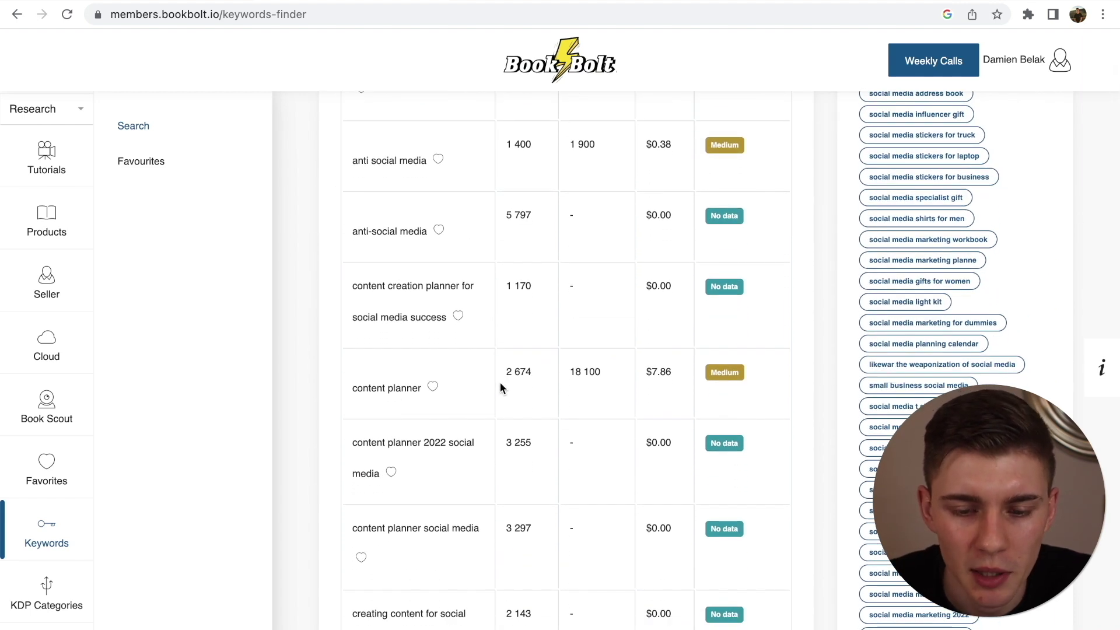
drag(422, 387, 337, 393)
click(418, 400)
drag(419, 387, 351, 393)
key(ctrl+c)
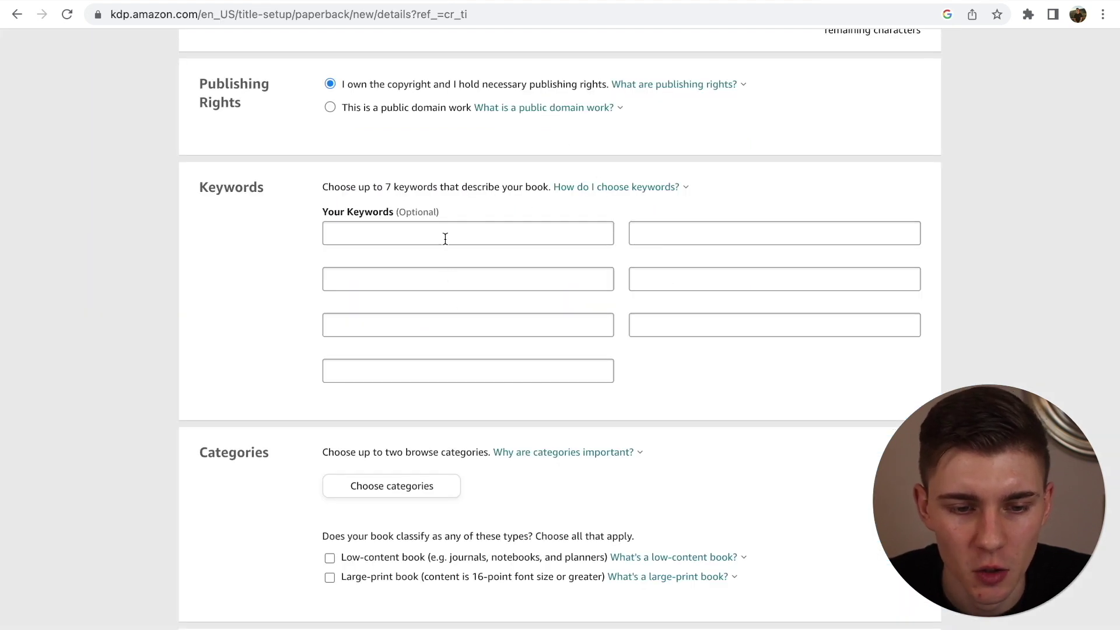
click(445, 235)
key(ctrl+v)
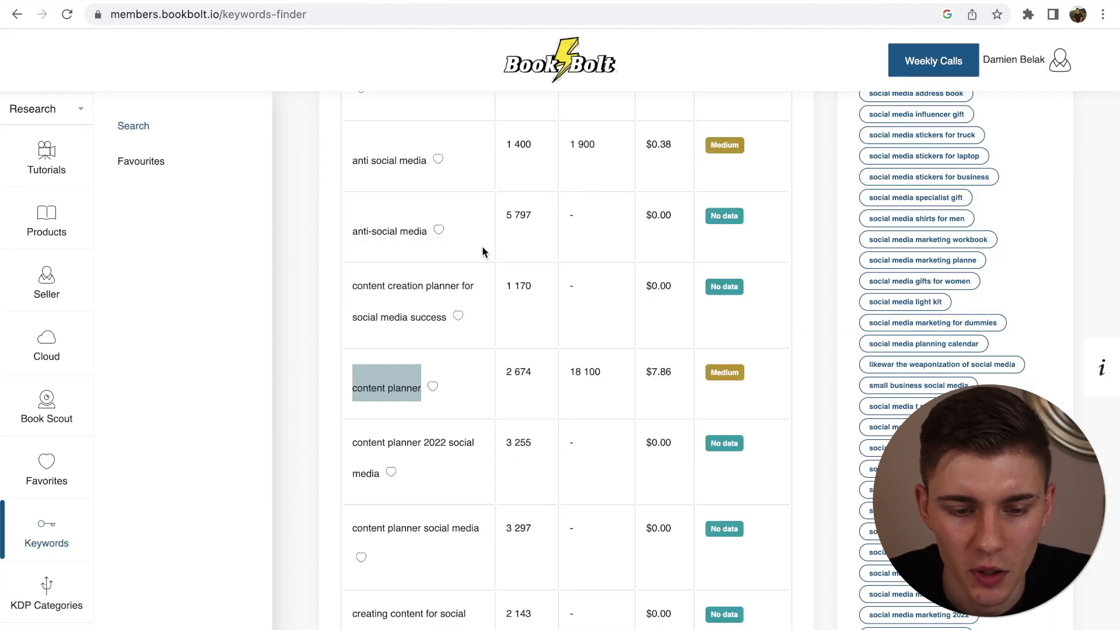
Find "content planner social media" in the Book Bolt keyword results and enter it as the second KDP keyword.
scroll(477, 241, down, 2)
click(549, 343)
scroll(547, 344, down, 2)
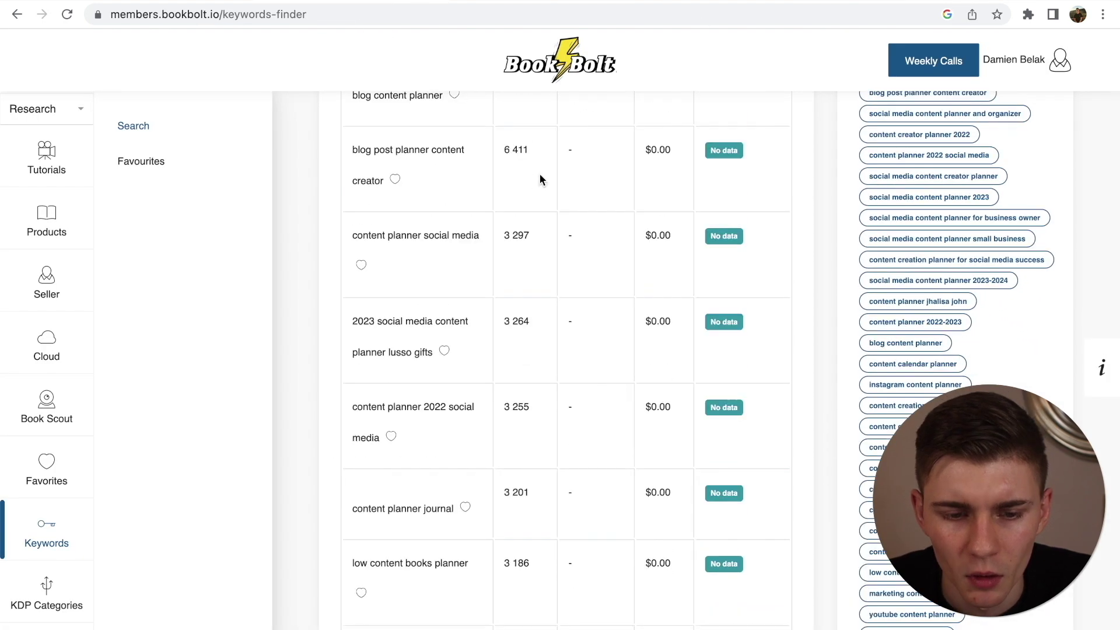
drag(482, 236, 361, 233)
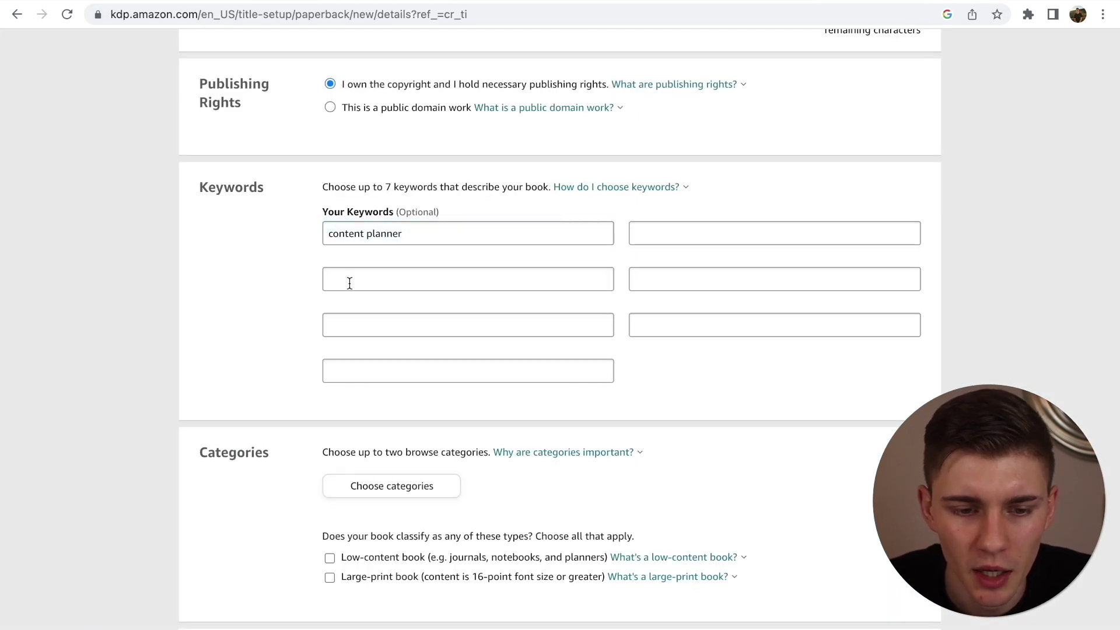
click(350, 283)
text(content planner social media)
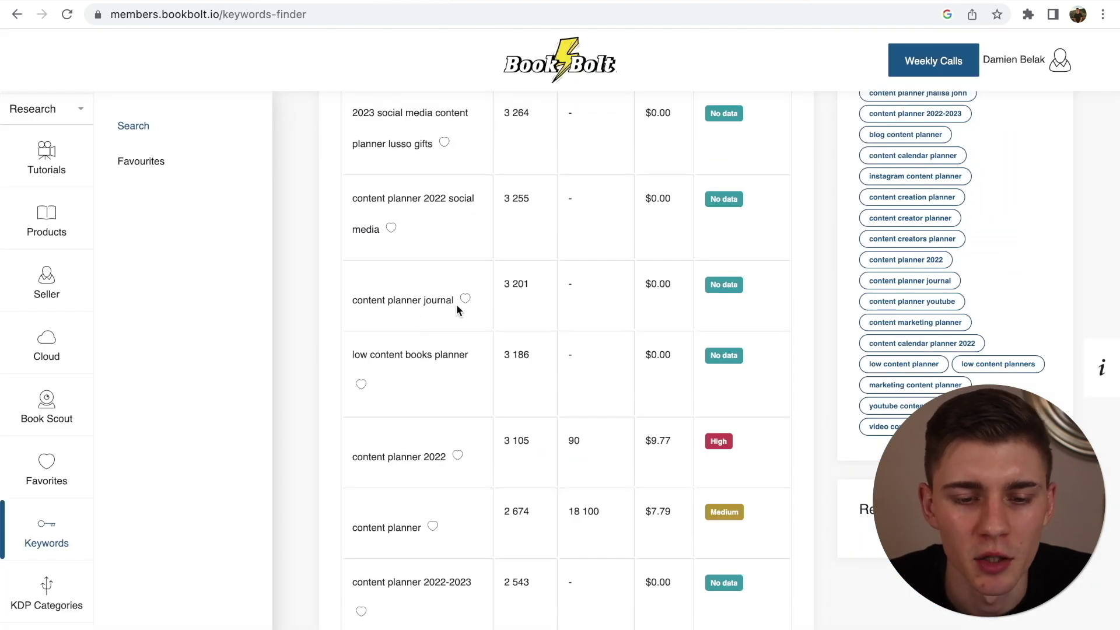
Add "content planner journal" and "content creator planner" as further KDP keywords.
drag(456, 303, 353, 300)
text(content planner journal)
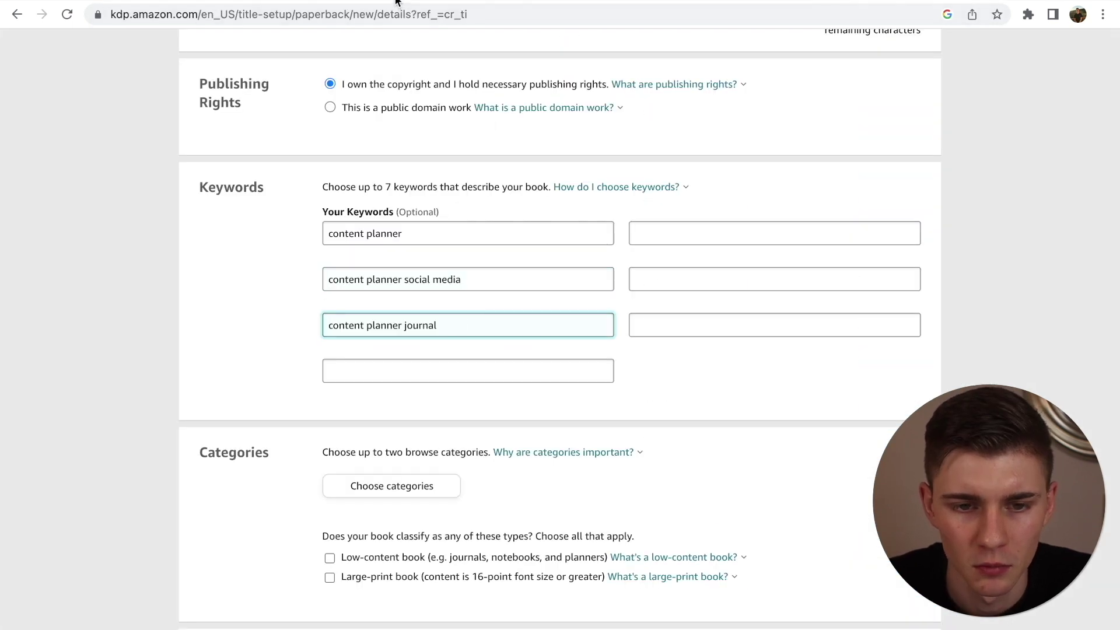
click(607, 373)
text(content creator planner)
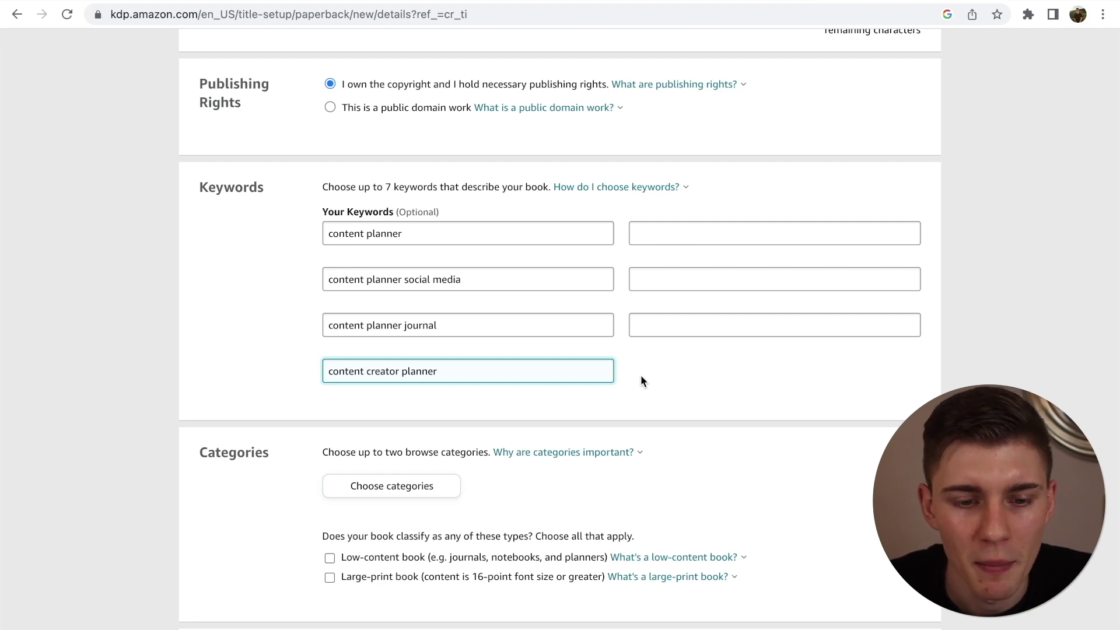
scroll(642, 366, down, 5)
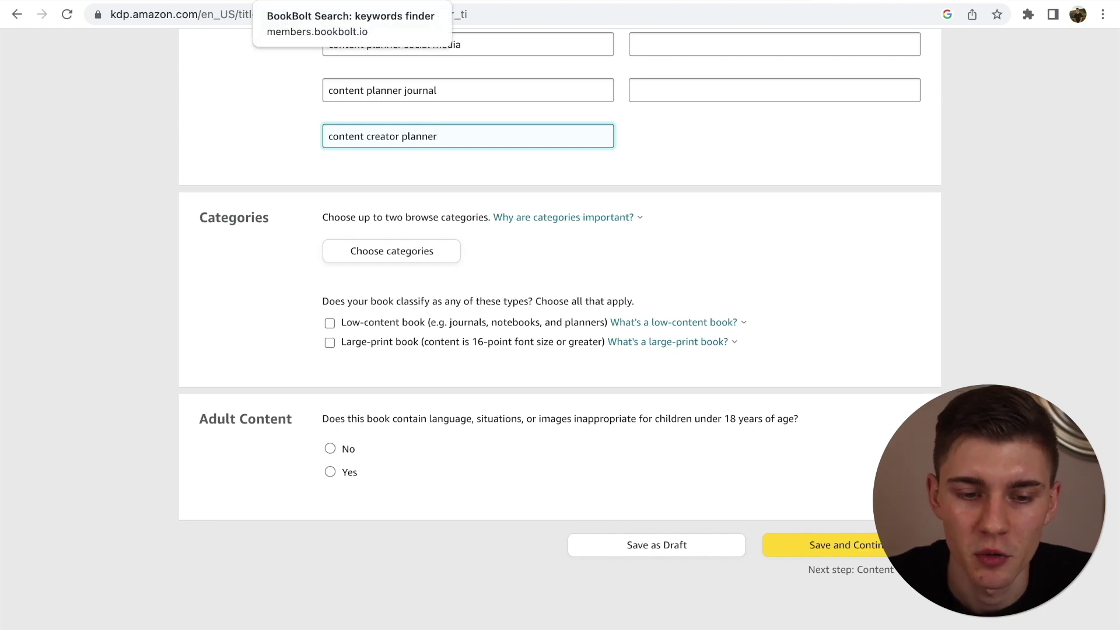
click(418, 257)
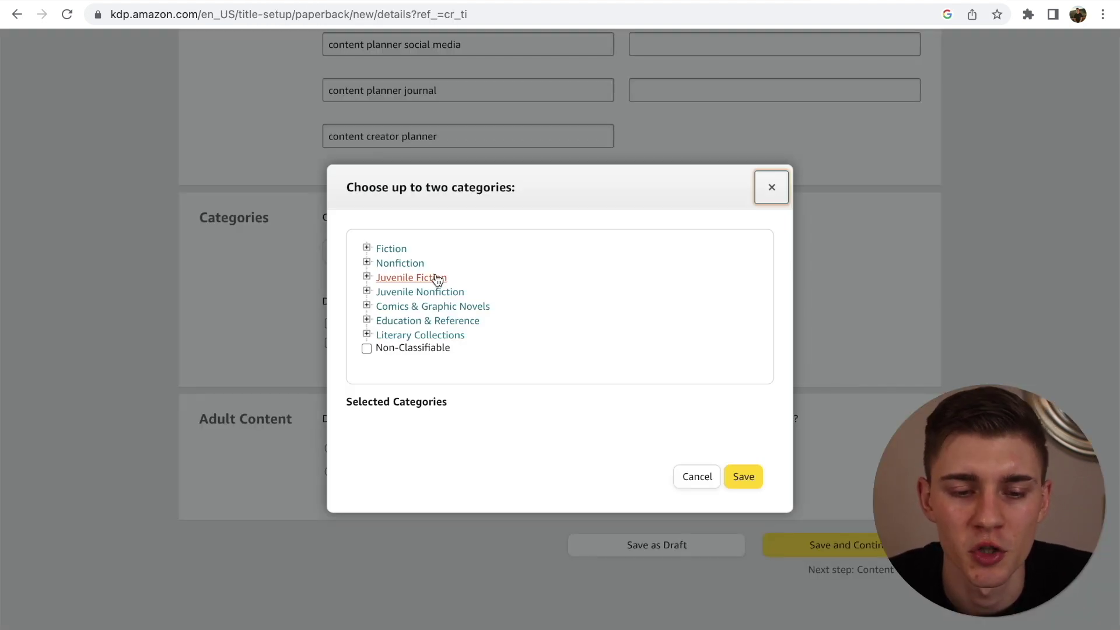
click(367, 247)
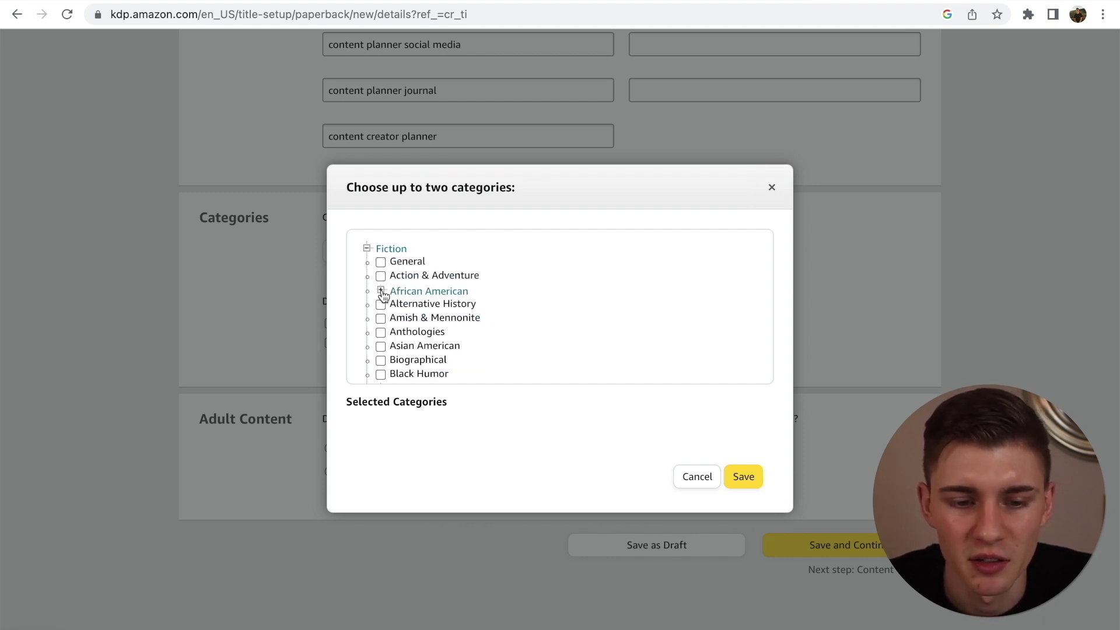
click(380, 291)
scroll(430, 294, down, 3)
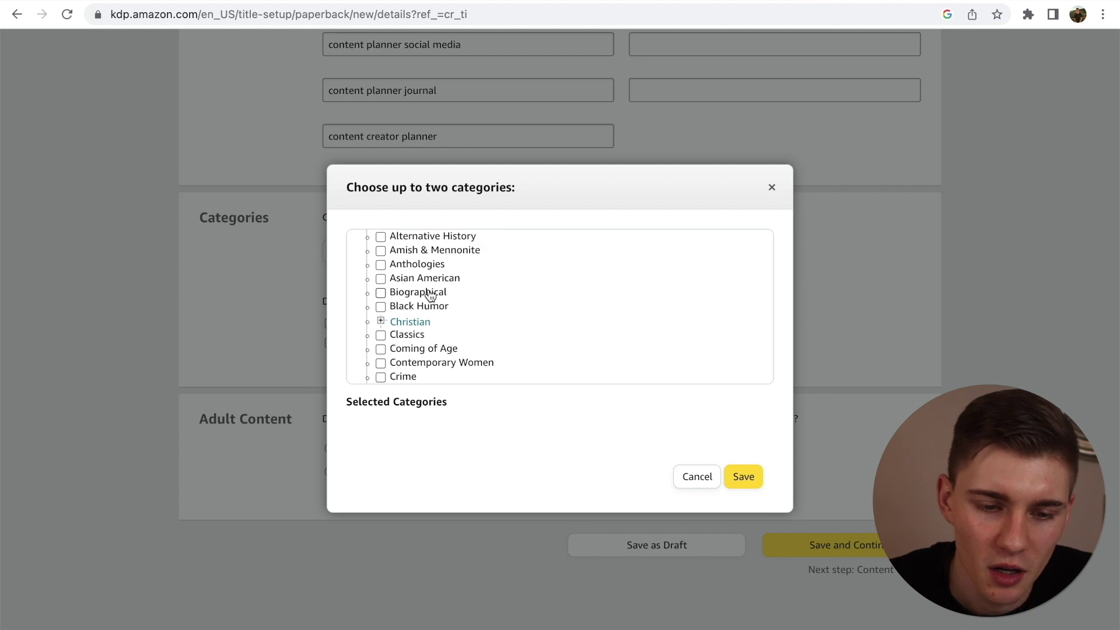
click(772, 187)
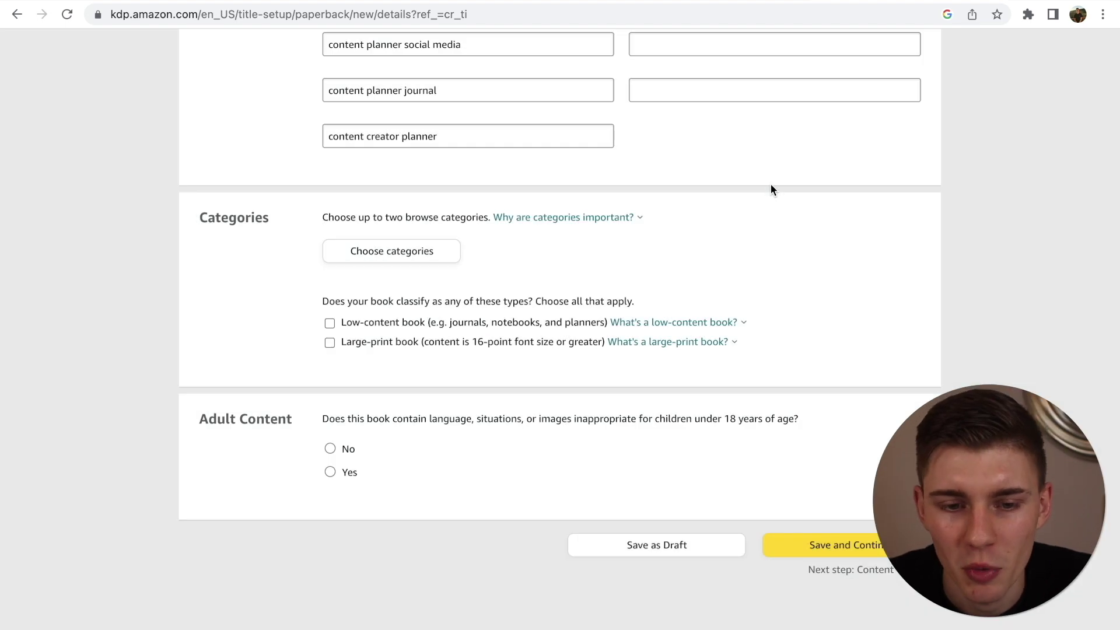
Search Book Bolt's KDP category finder for "content planner", select Nonfiction -> Computers -> Web -> Content Management Systems, and return to KDP.
click(408, 3)
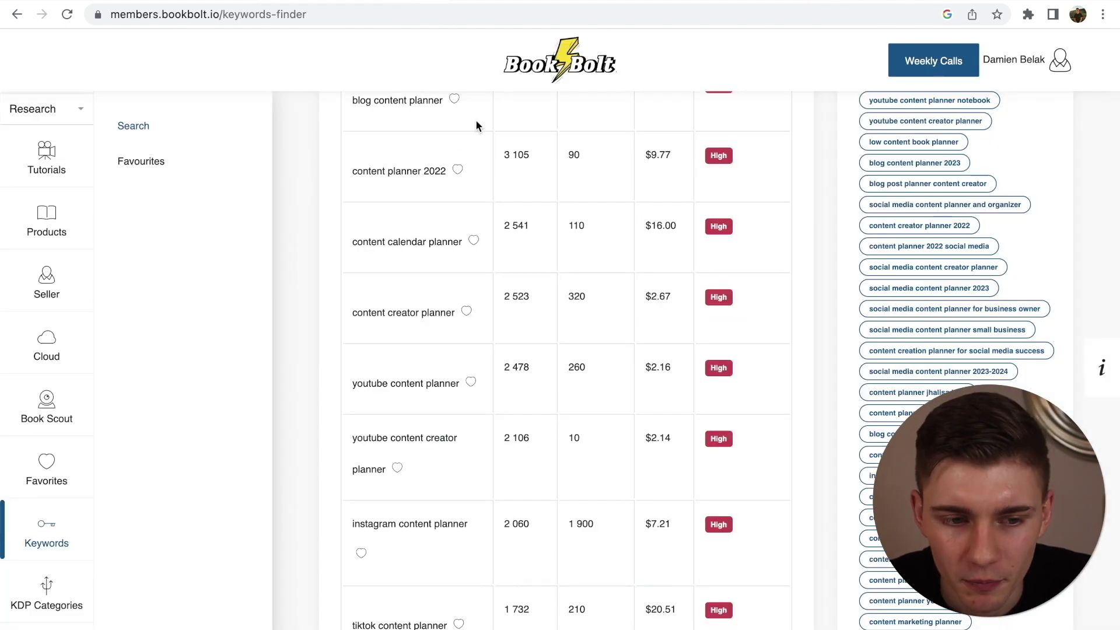
click(56, 592)
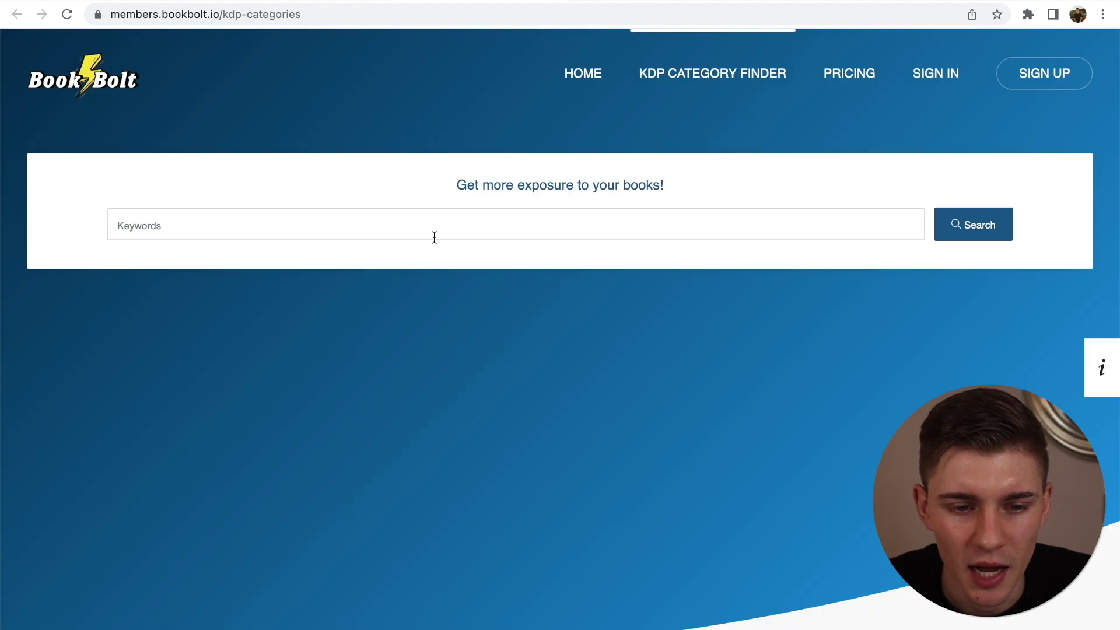
click(438, 225)
text(content planner)
key(Return)
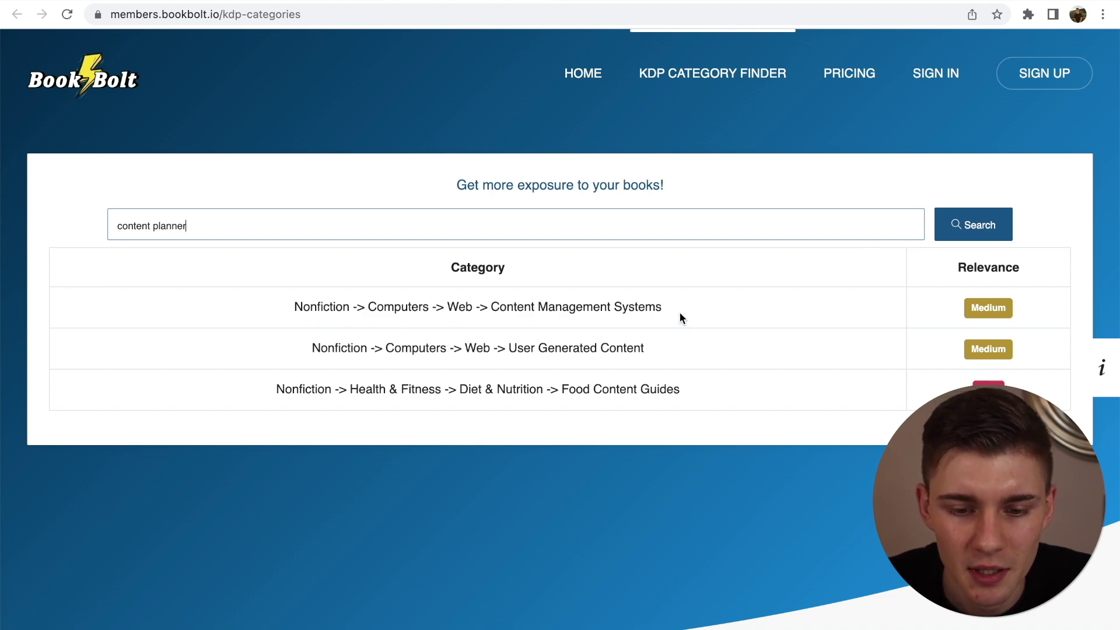
drag(673, 310, 292, 308)
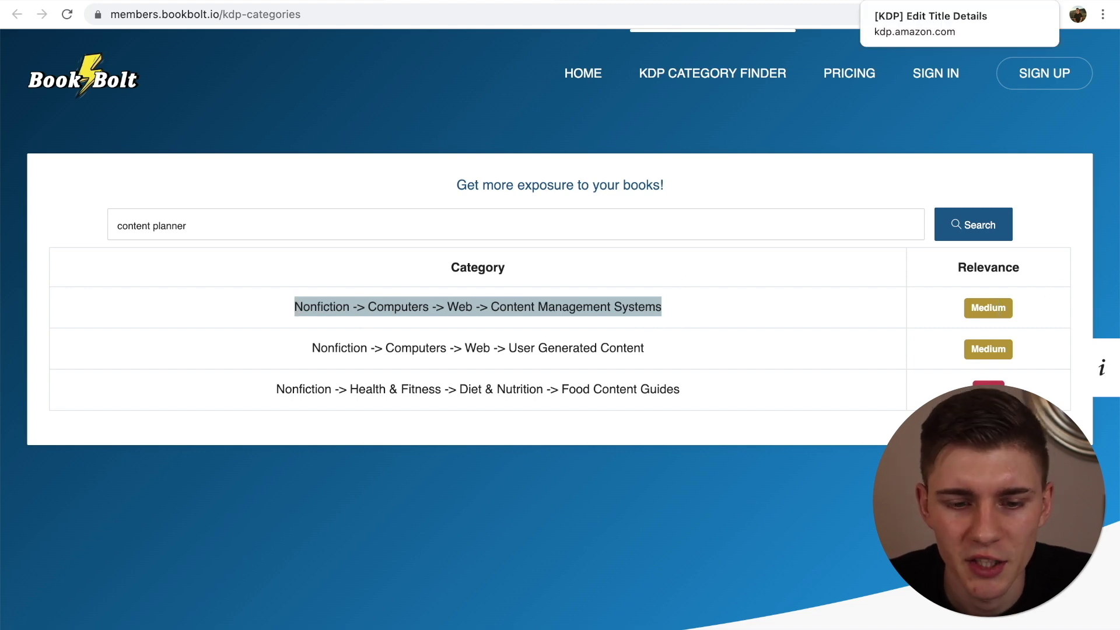
click(909, 2)
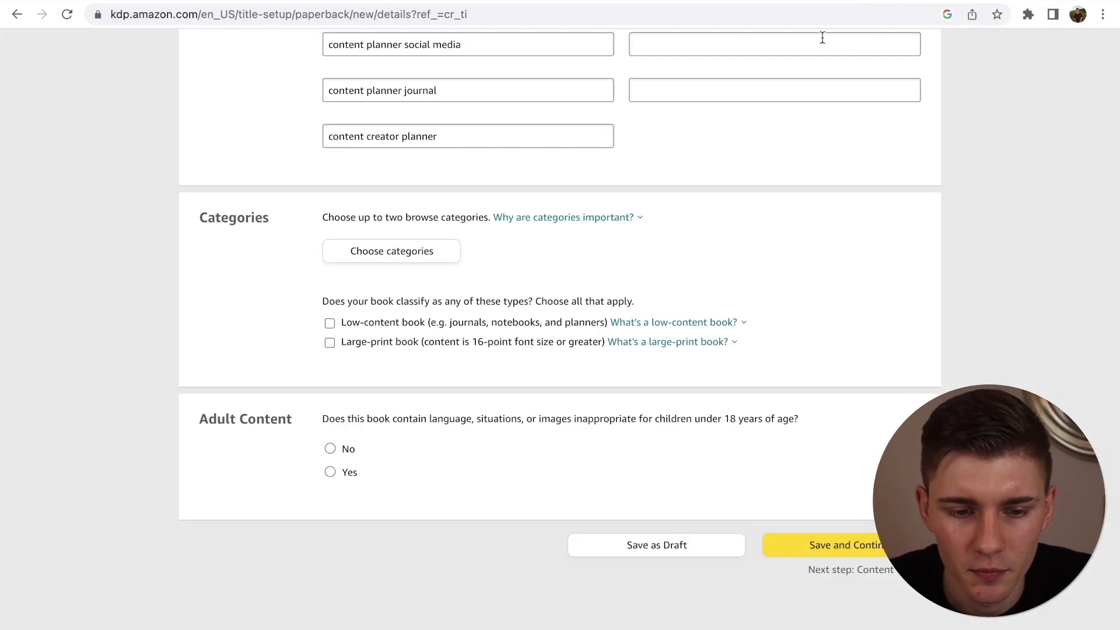
Open the paperback's category selection, expand Nonfiction, and recheck the category path found in Book Bolt.
click(380, 260)
scroll(408, 292, down, 3)
scroll(373, 262, up, 3)
click(366, 248)
click(366, 262)
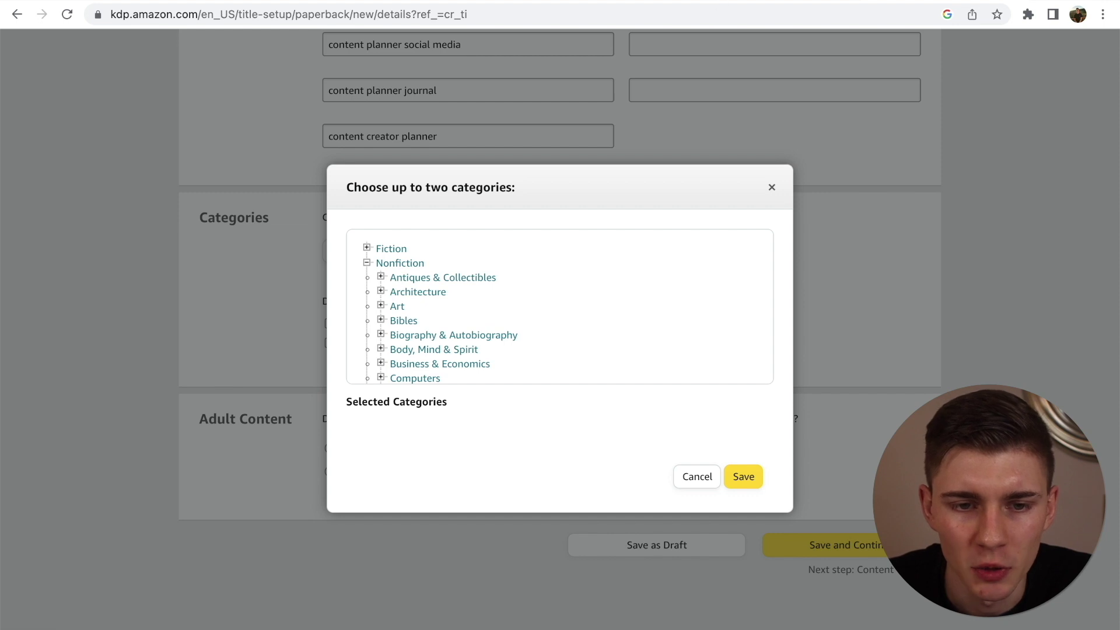
click(439, 1)
key(ctrl+shift+Tab)
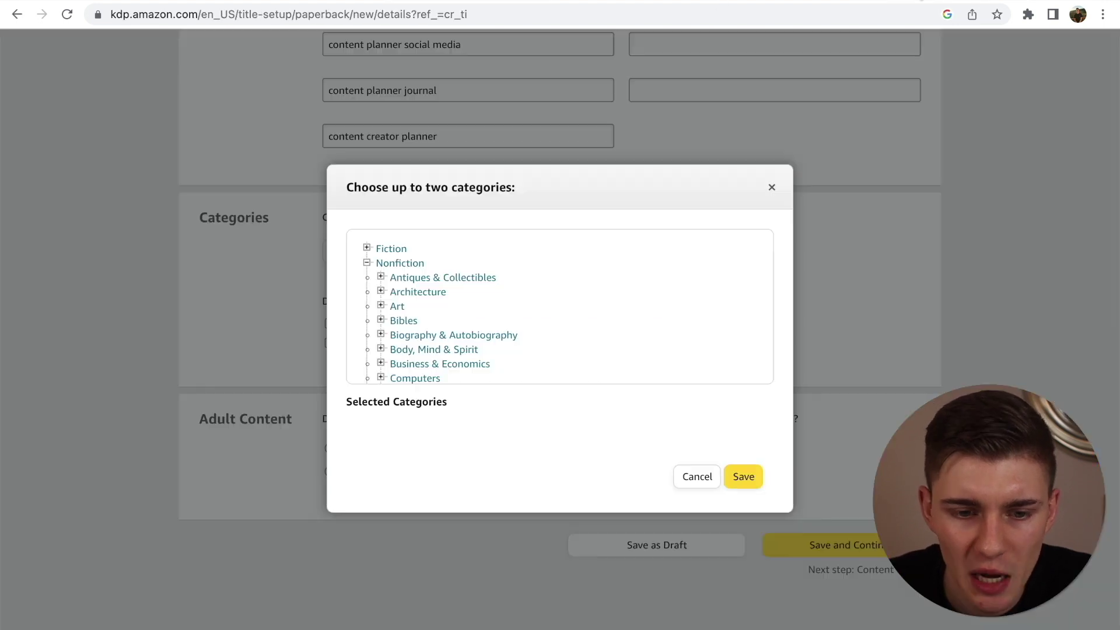
Assign the category Nonfiction > Computers > Web > Content Management Systems to the paperback and save the selection.
scroll(382, 330, down, 2)
click(380, 335)
scroll(408, 318, down, 3)
scroll(408, 312, up, 1)
scroll(403, 315, down, 10)
click(395, 315)
scroll(426, 312, down, 3)
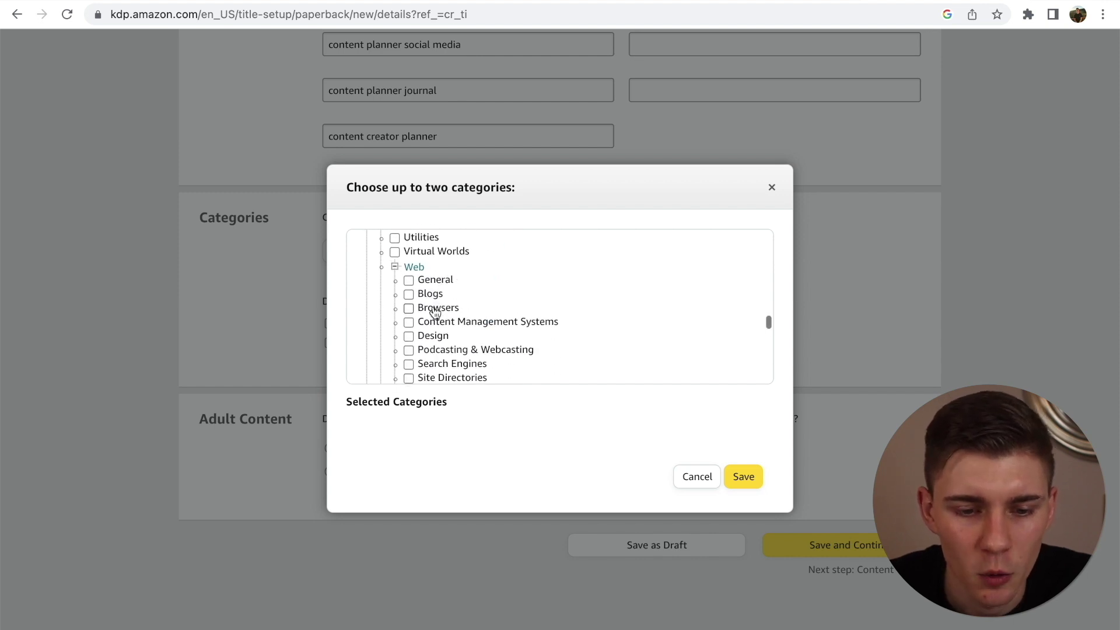
click(408, 285)
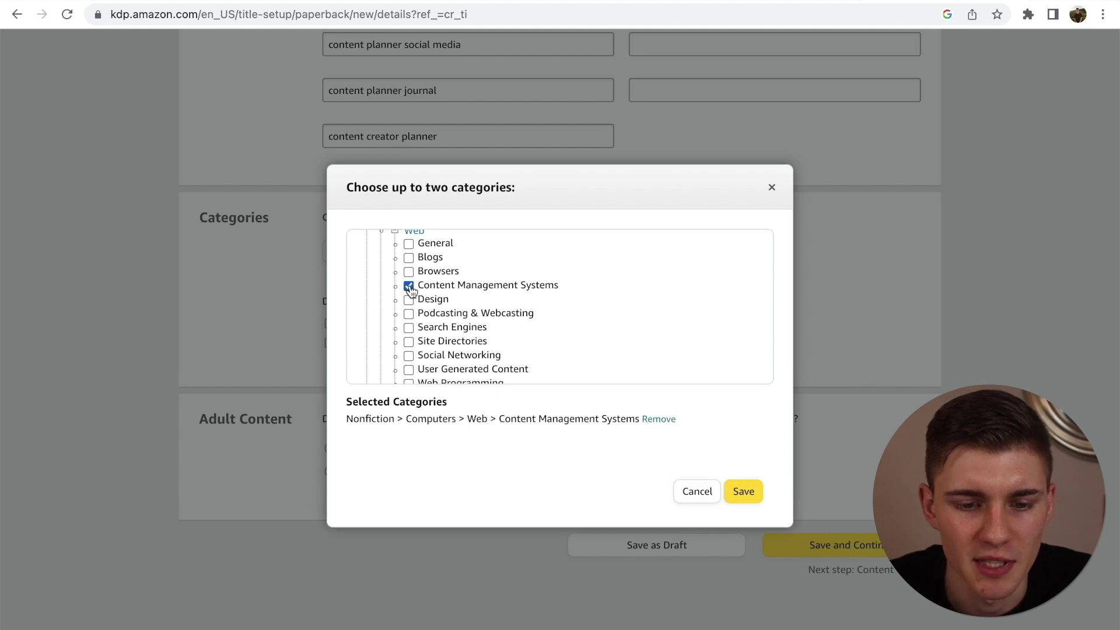
scroll(667, 377, down, 1)
click(743, 491)
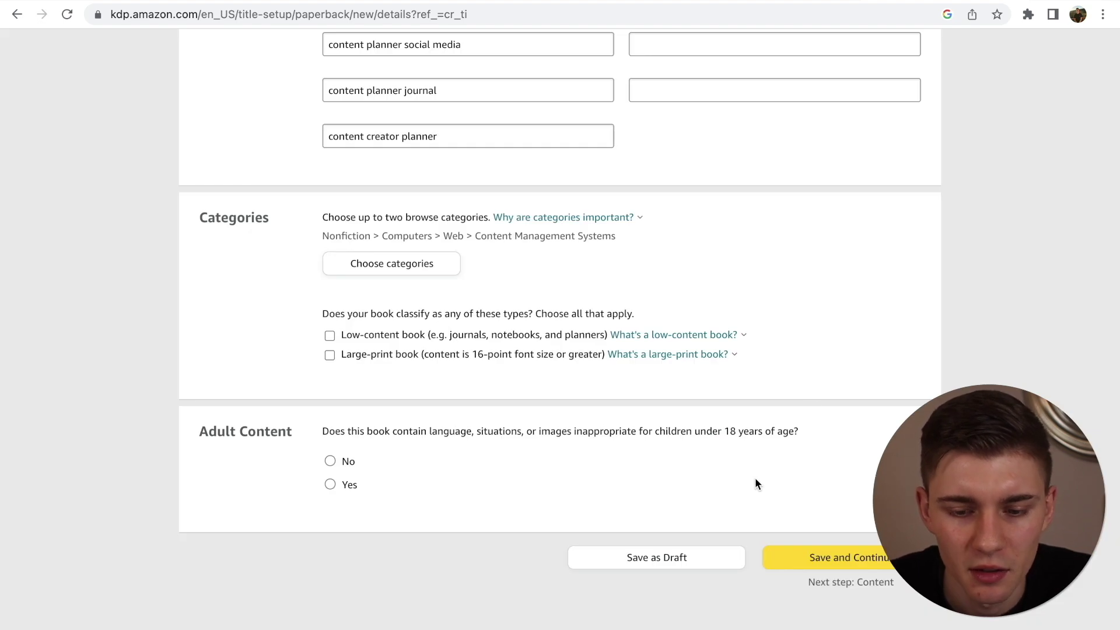
Answer No to the adult content question, continue to the paperback content stage, and assign a free KDP ISBN.
scroll(838, 376, down, 1)
click(339, 419)
click(844, 519)
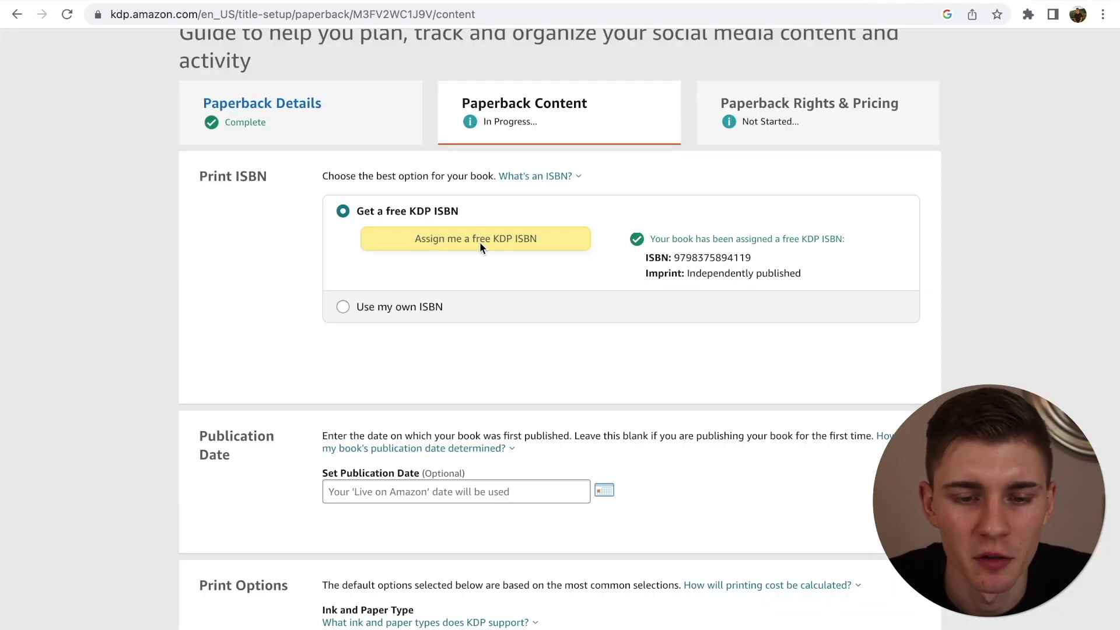
Set the paperback's publication date to 02/02/2023.
scroll(507, 242, down, 3)
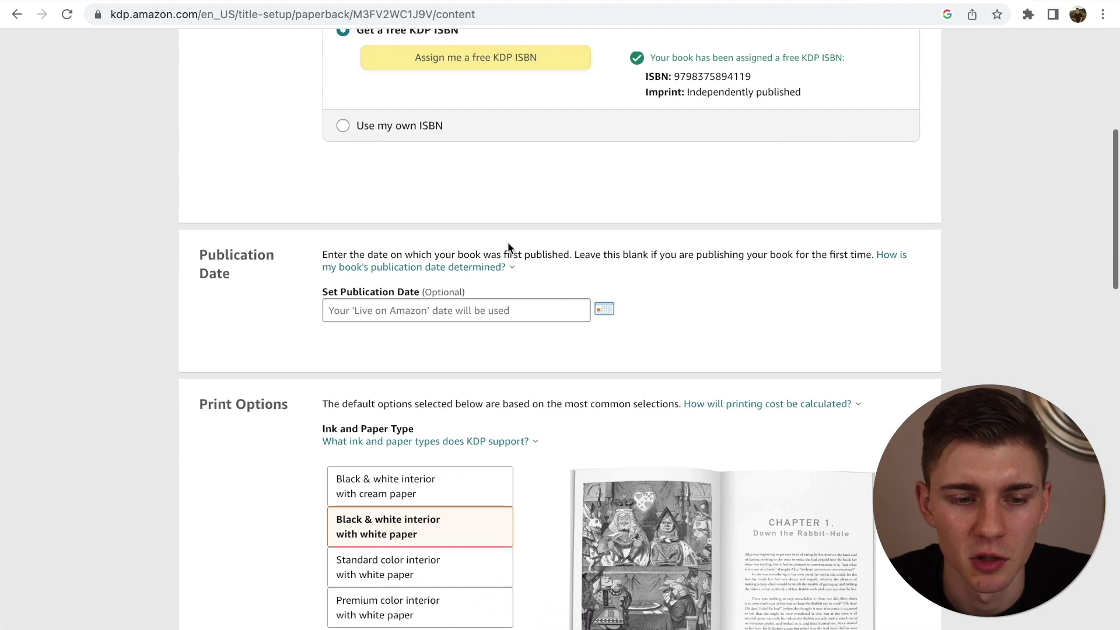
click(404, 319)
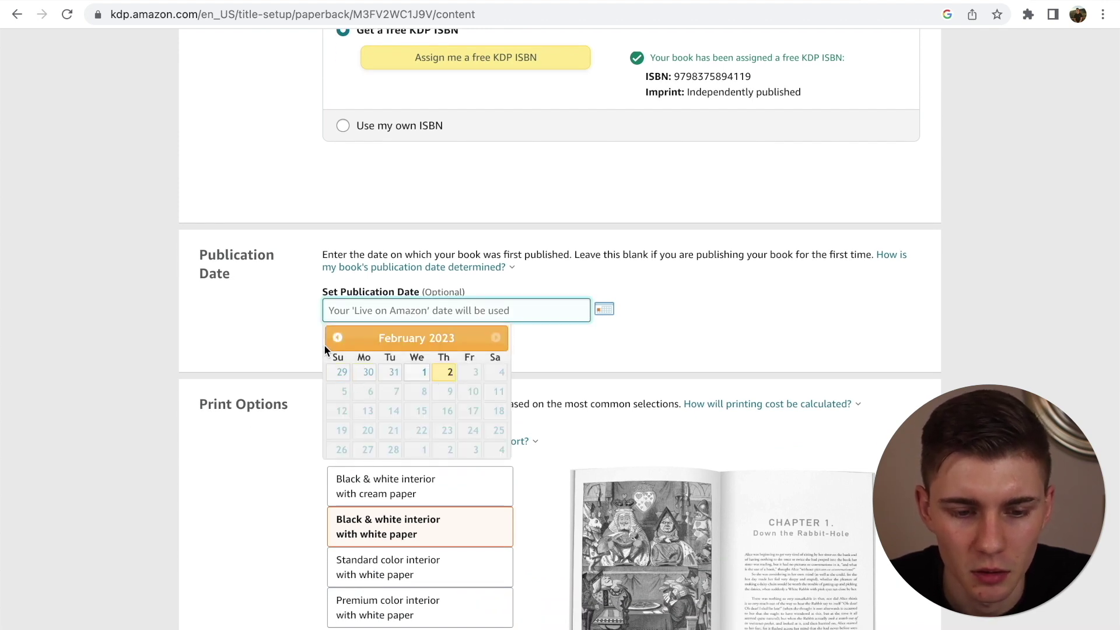
click(449, 372)
Keep black & white interior with white paper and the 6 x 9 in trim size, and set bleed to Bleed (PDF only).
scroll(488, 323, down, 3)
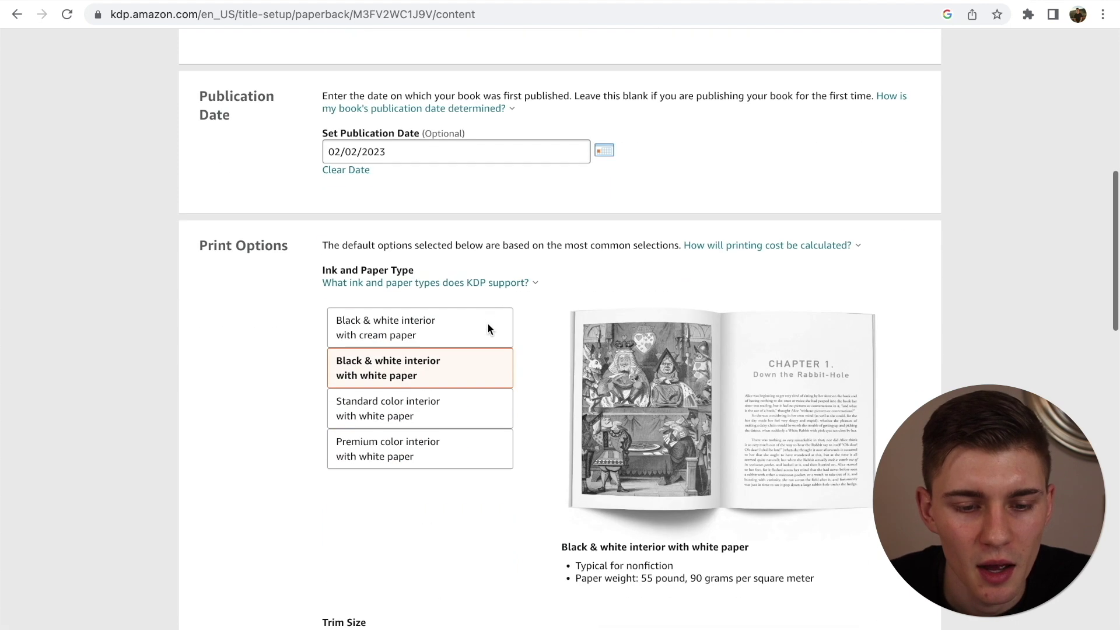
click(473, 272)
click(473, 253)
scroll(634, 257, down, 1)
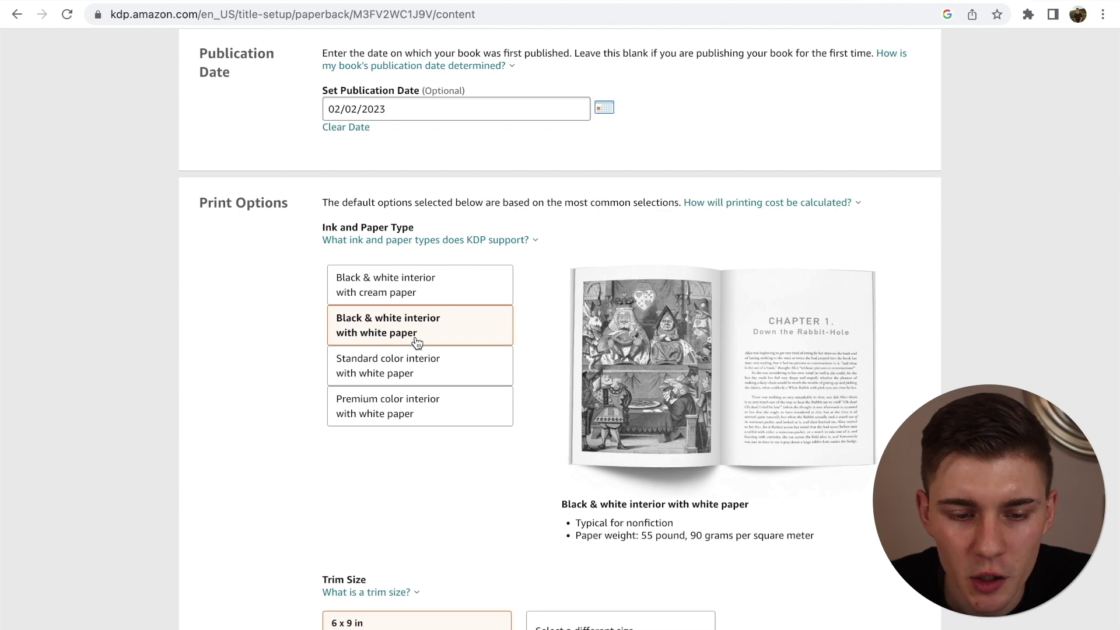
scroll(392, 334, down, 1)
scroll(390, 332, down, 2)
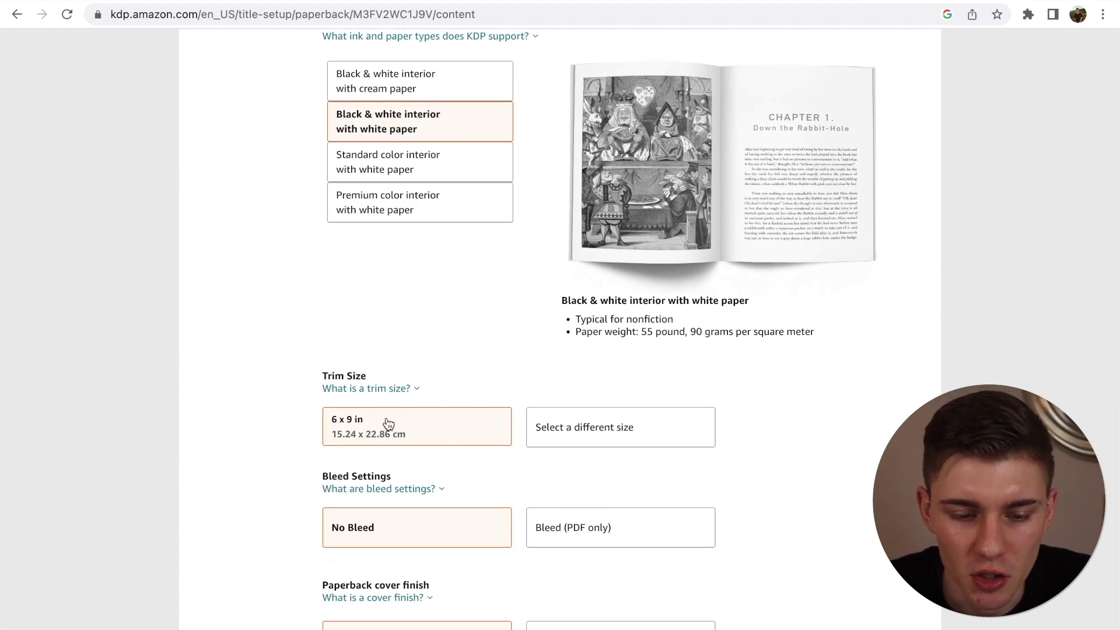
scroll(387, 428, down, 3)
click(627, 347)
scroll(628, 348, down, 2)
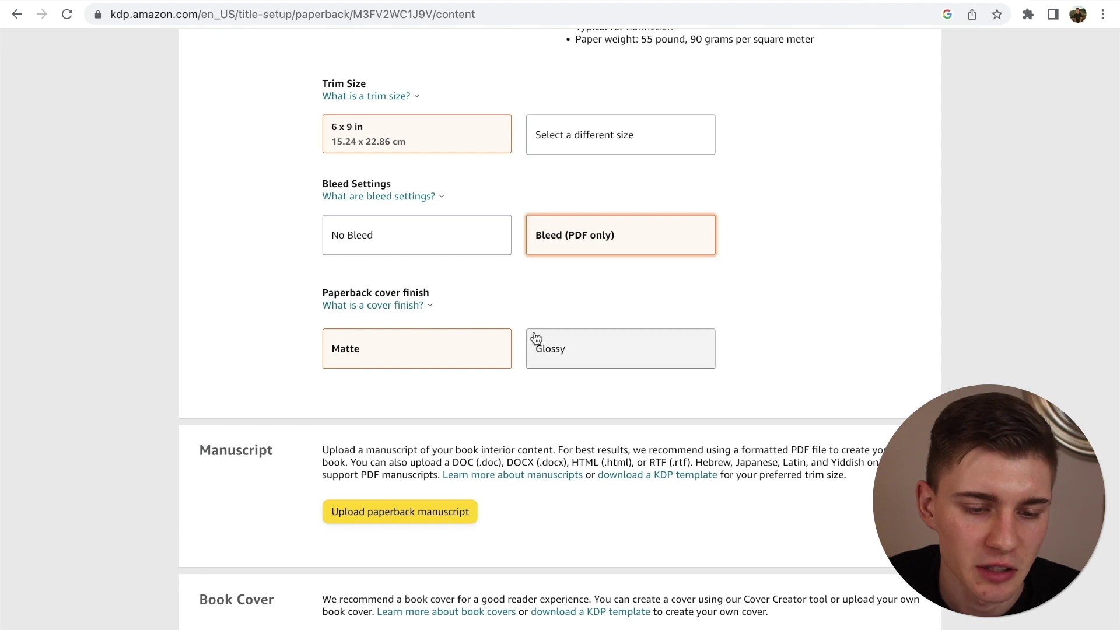
Upload "Paperback Interior (Social_Media_Content_Planner_Book) 6X9 130 pages Bleed CMYK.pdf" from the desktop project folder as the paperback manuscript.
scroll(490, 277, down, 2)
scroll(489, 272, down, 1)
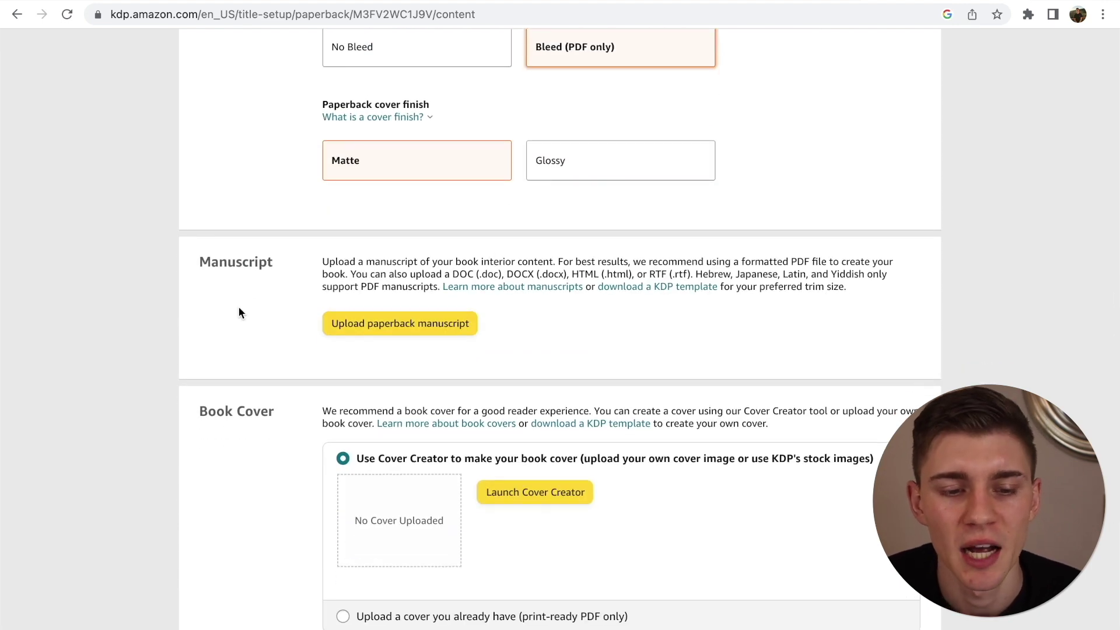
click(392, 330)
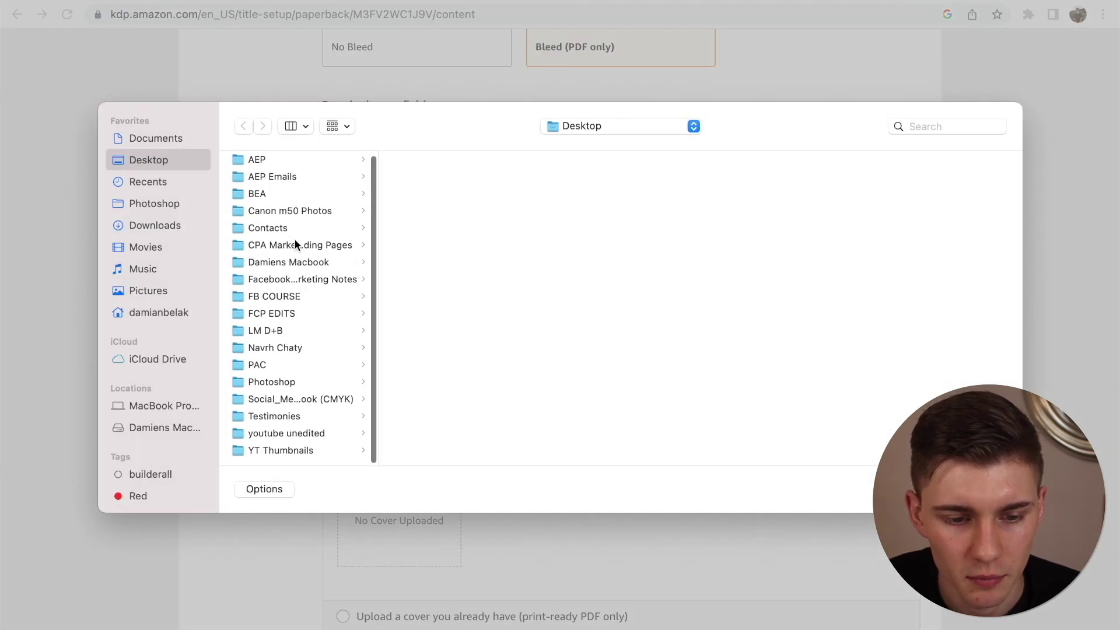
click(315, 398)
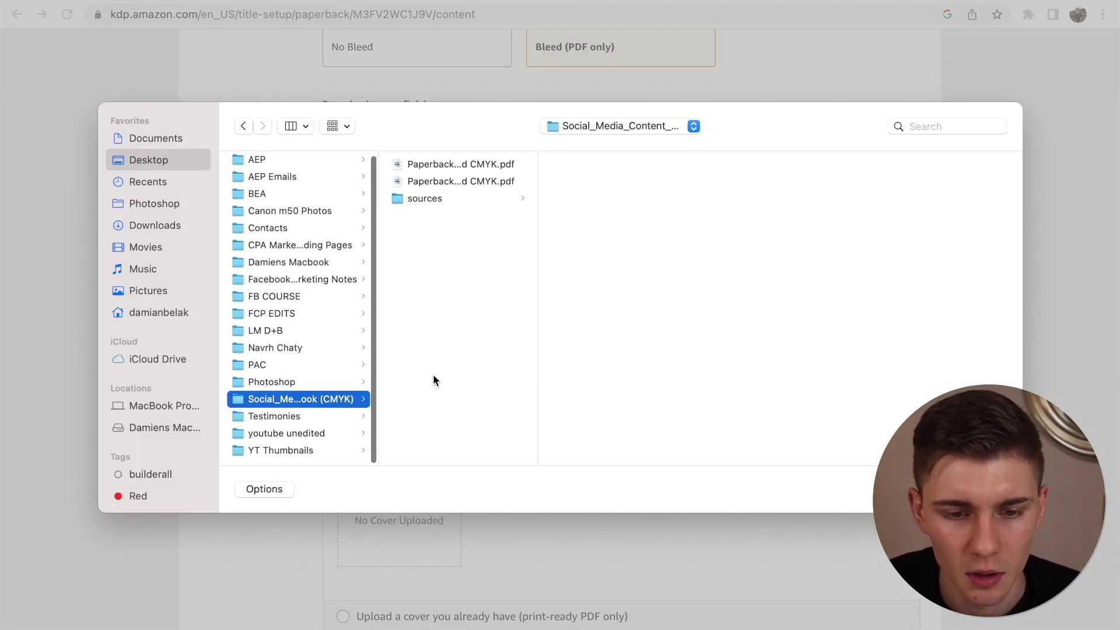
click(458, 180)
key(Return)
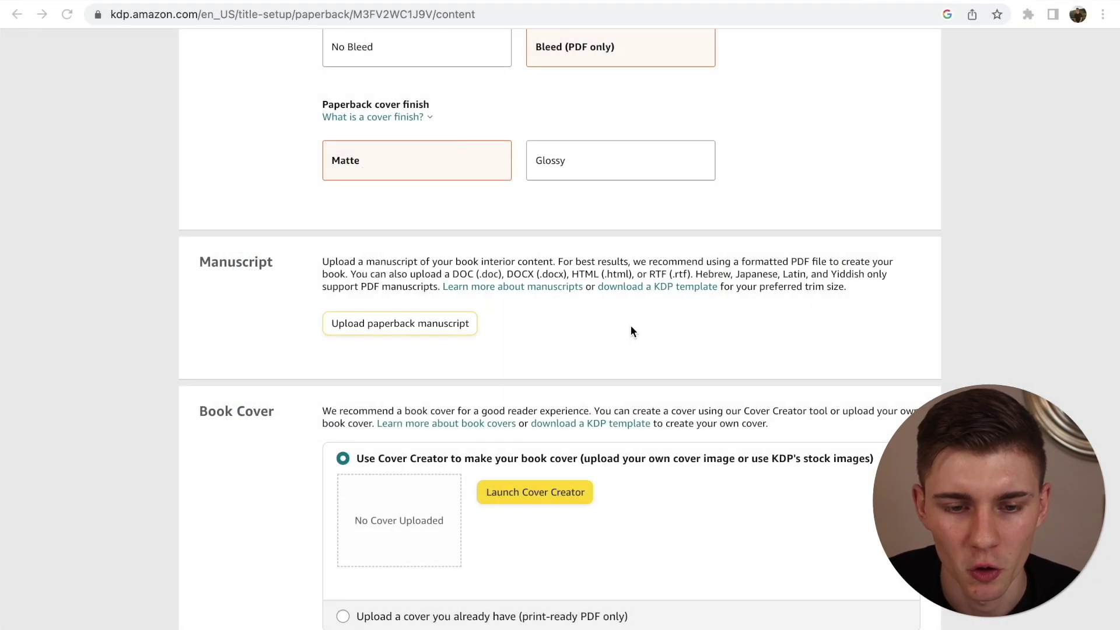
Choose to supply an existing print-ready cover and upload "Paperback Cover (Social_Media_Content_Planner_Book) 6X9 130 pages Bleed CMYK.pdf".
scroll(574, 293, down, 5)
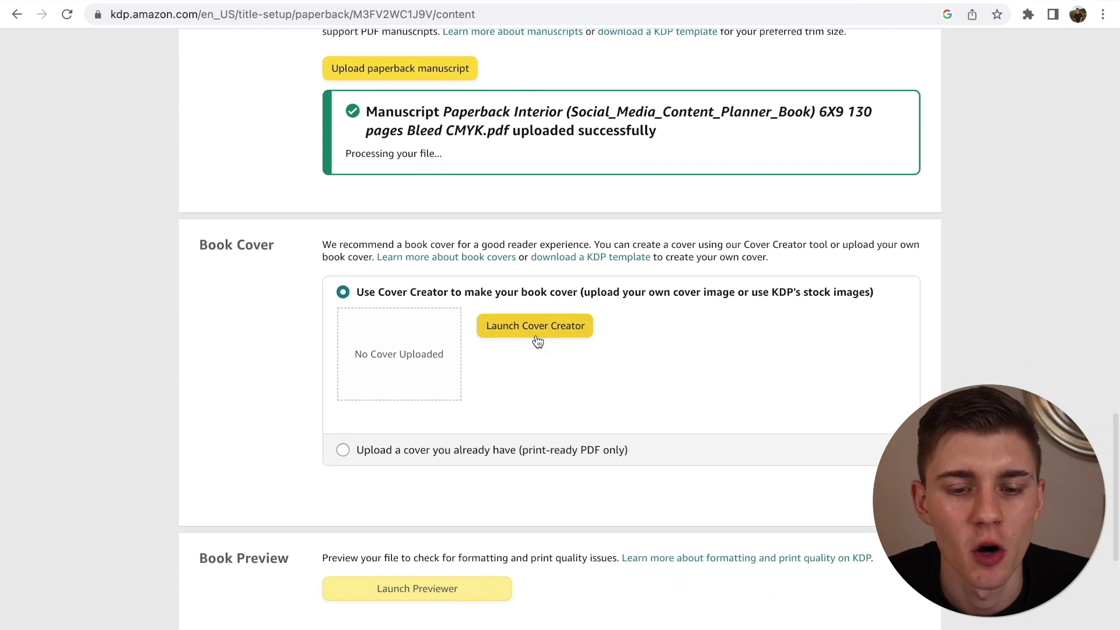
click(344, 450)
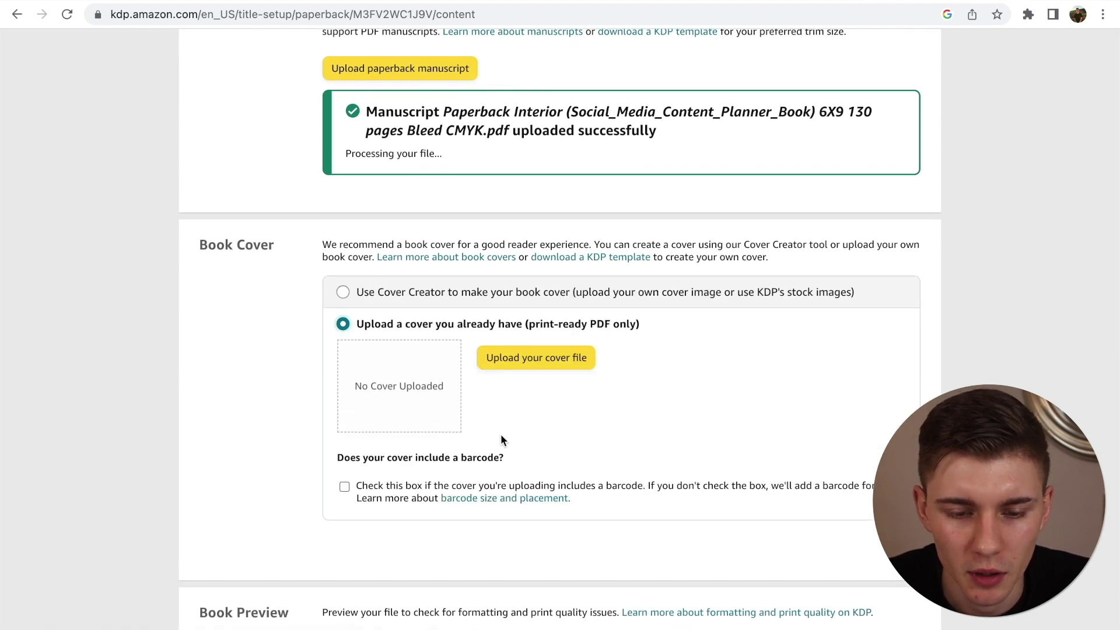
click(531, 358)
click(257, 164)
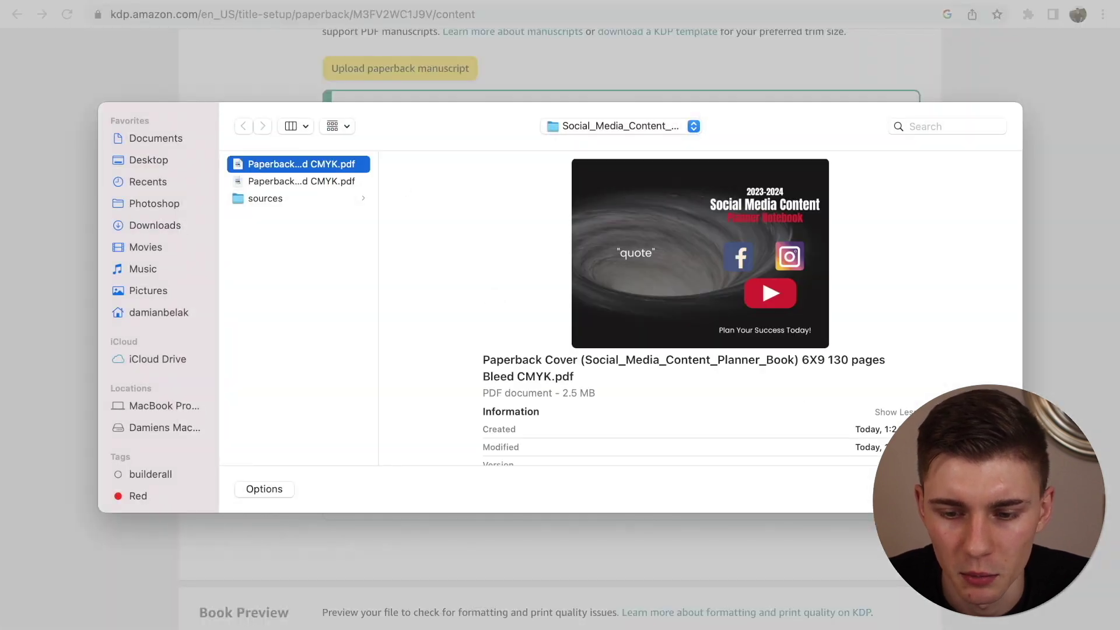
key(Return)
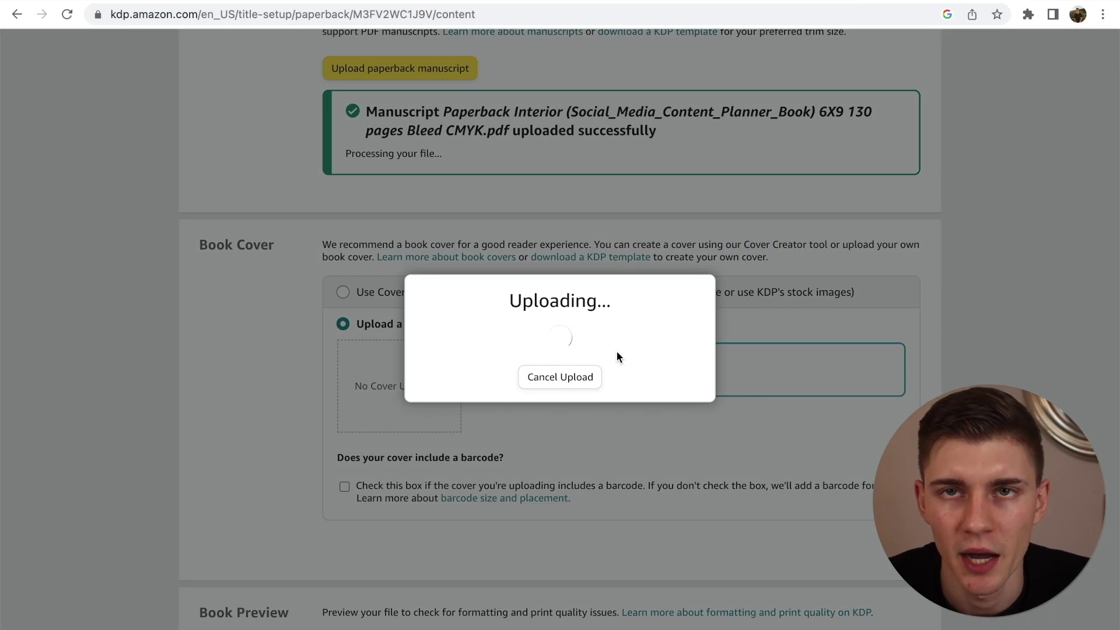
Launch the print previewer and check the cover and spine against the guides, turning the guides off when done.
scroll(635, 296, down, 5)
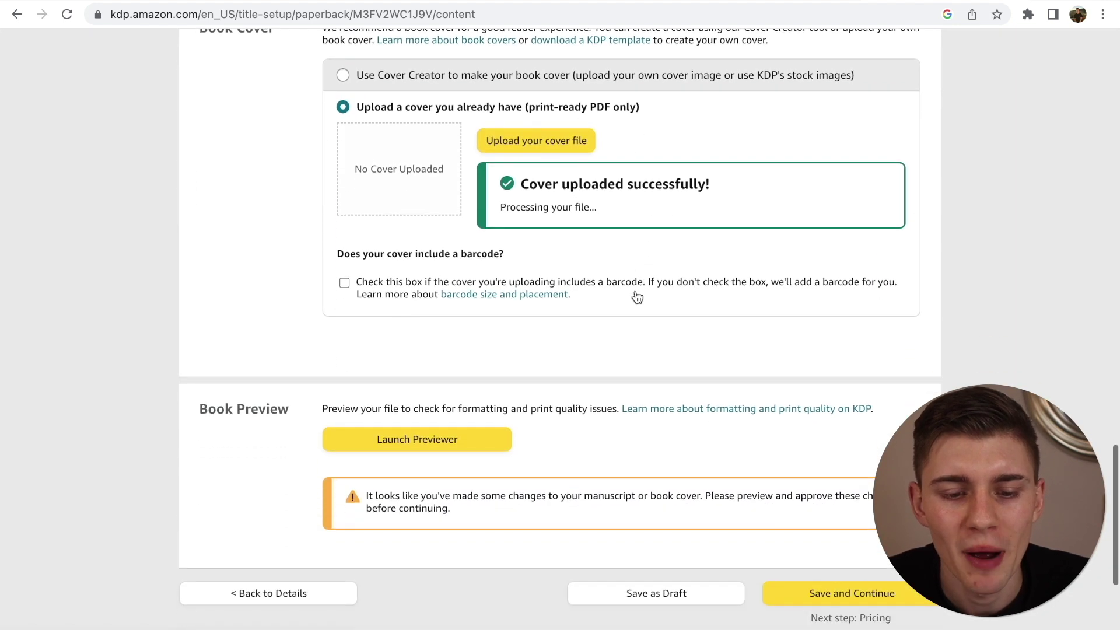
click(409, 391)
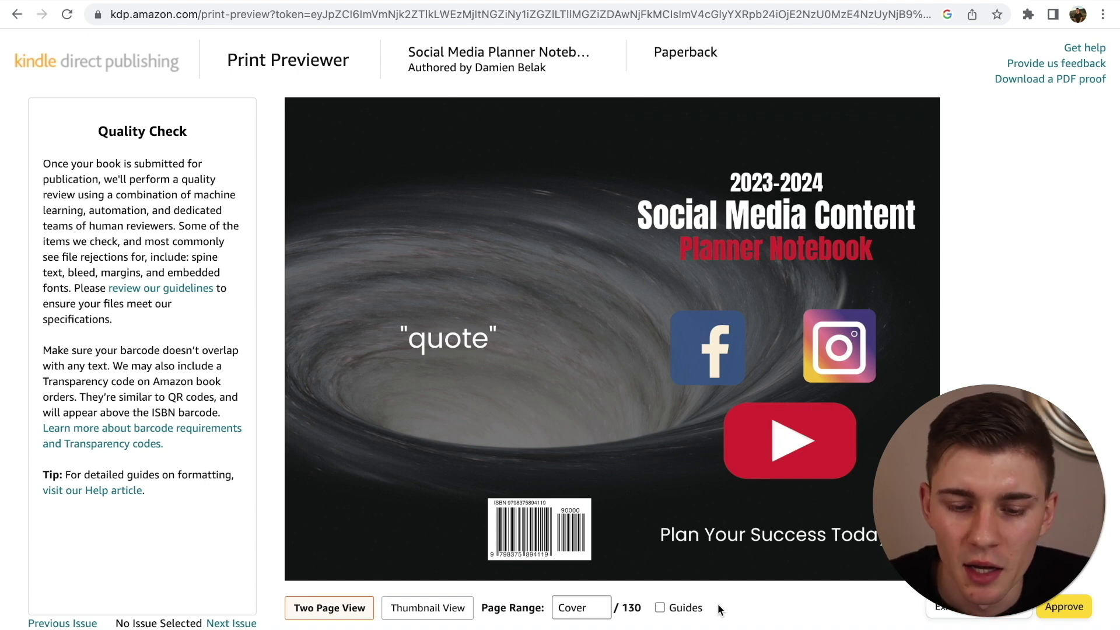
click(660, 607)
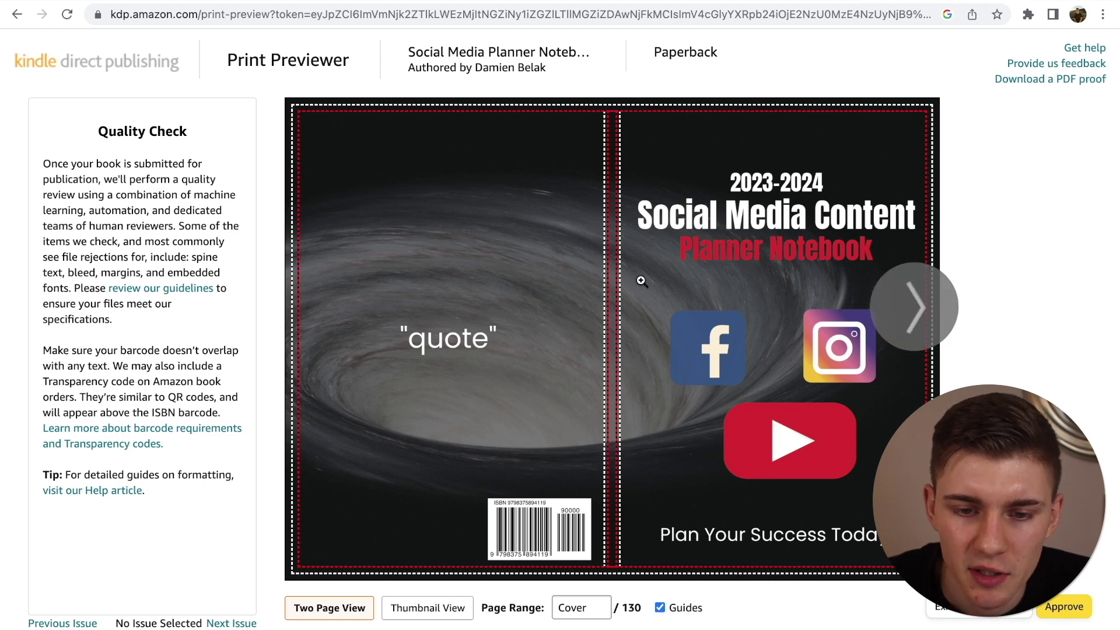
mouse_move(629, 121)
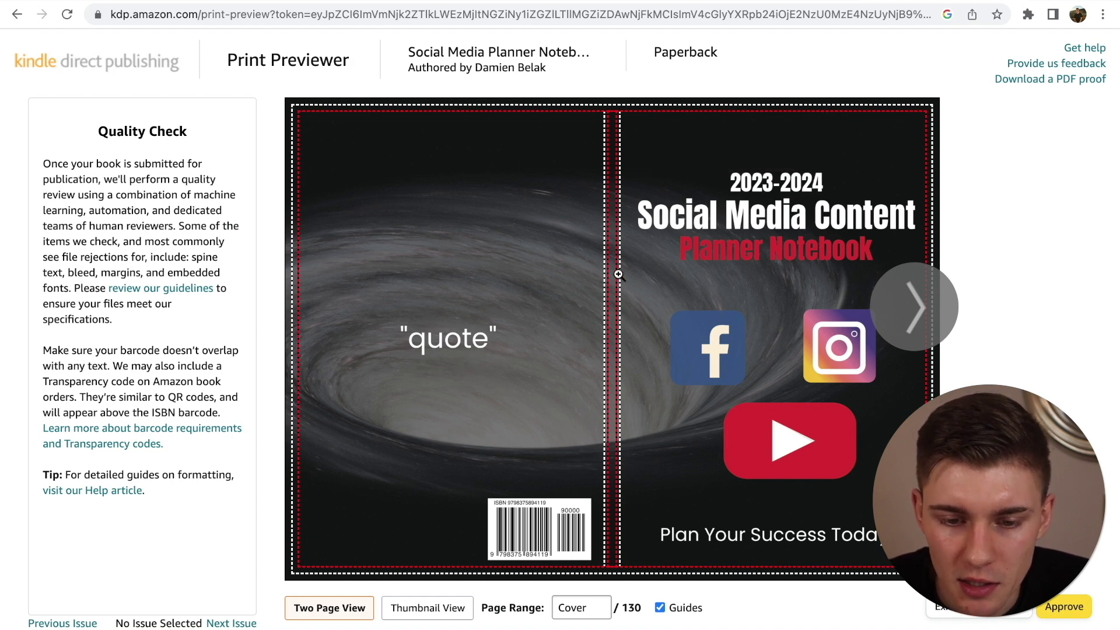
mouse_move(607, 306)
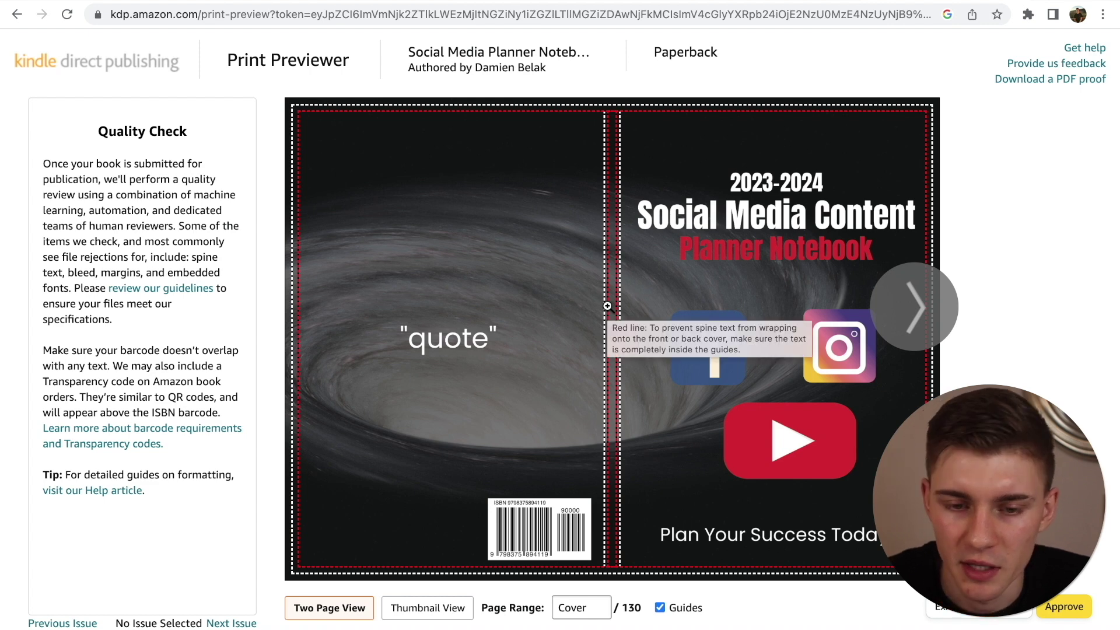
click(659, 607)
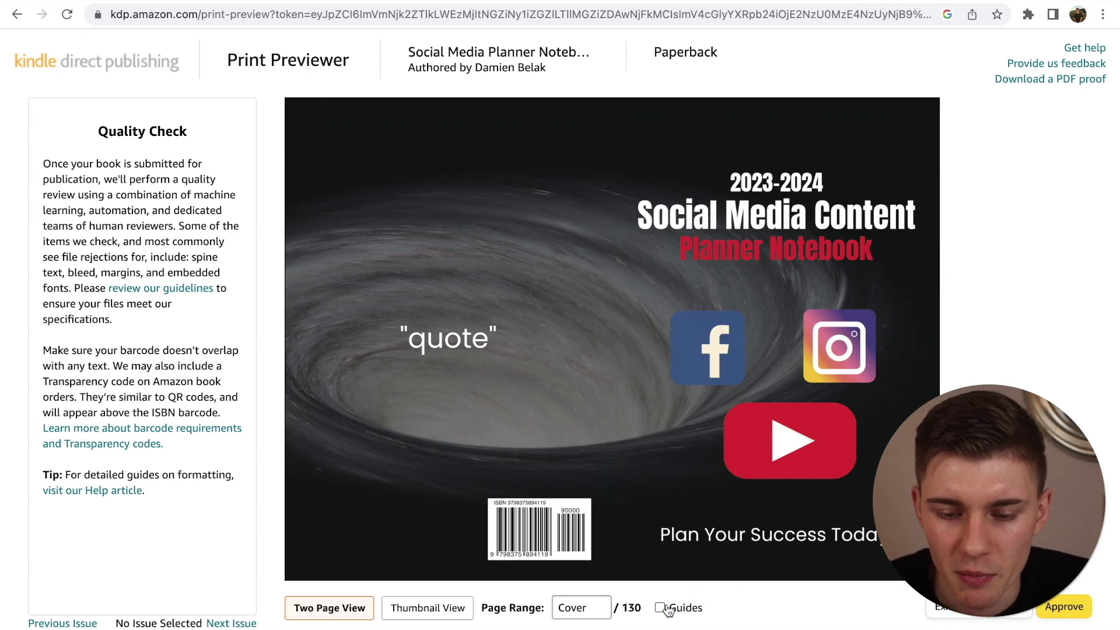
Page through the interior preview to pages 8-9, approve the book, and continue to rights and pricing.
click(911, 330)
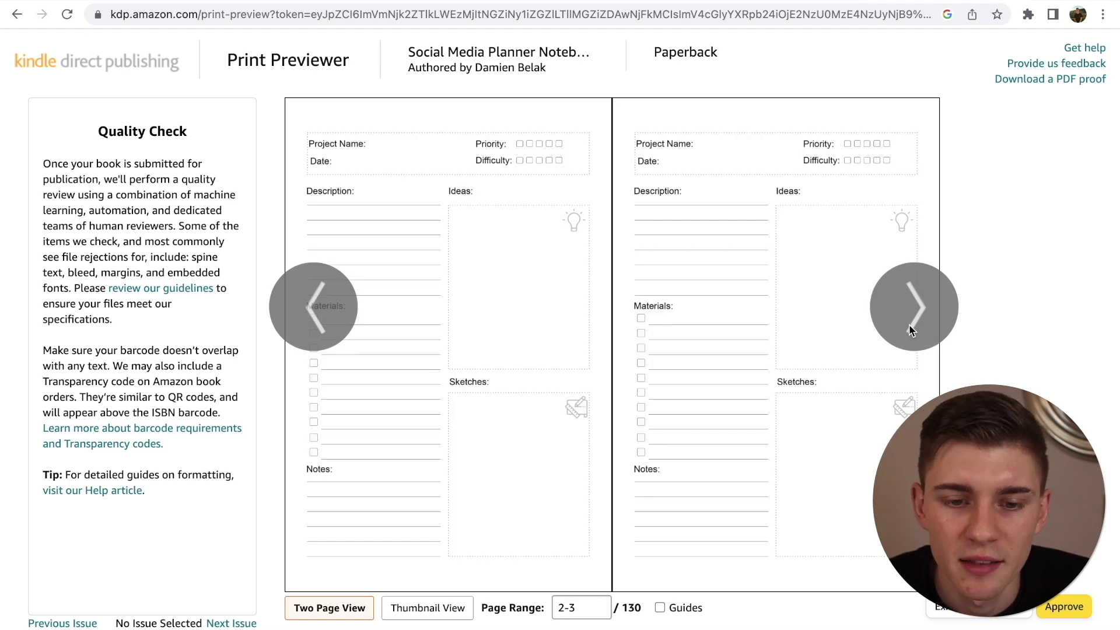
click(911, 330)
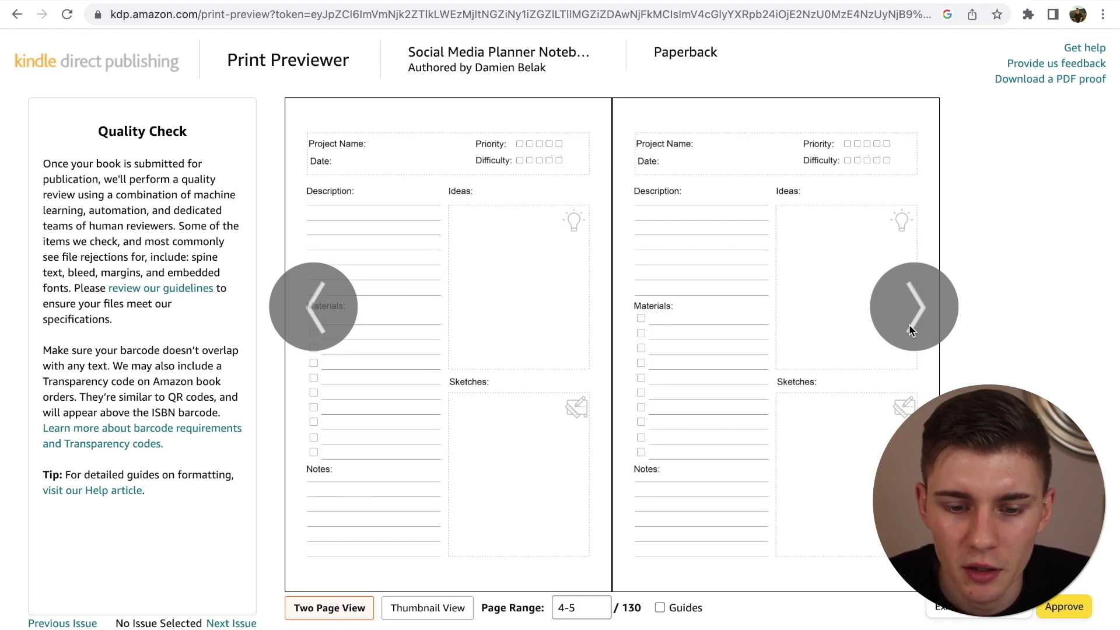
click(911, 330)
click(911, 330)
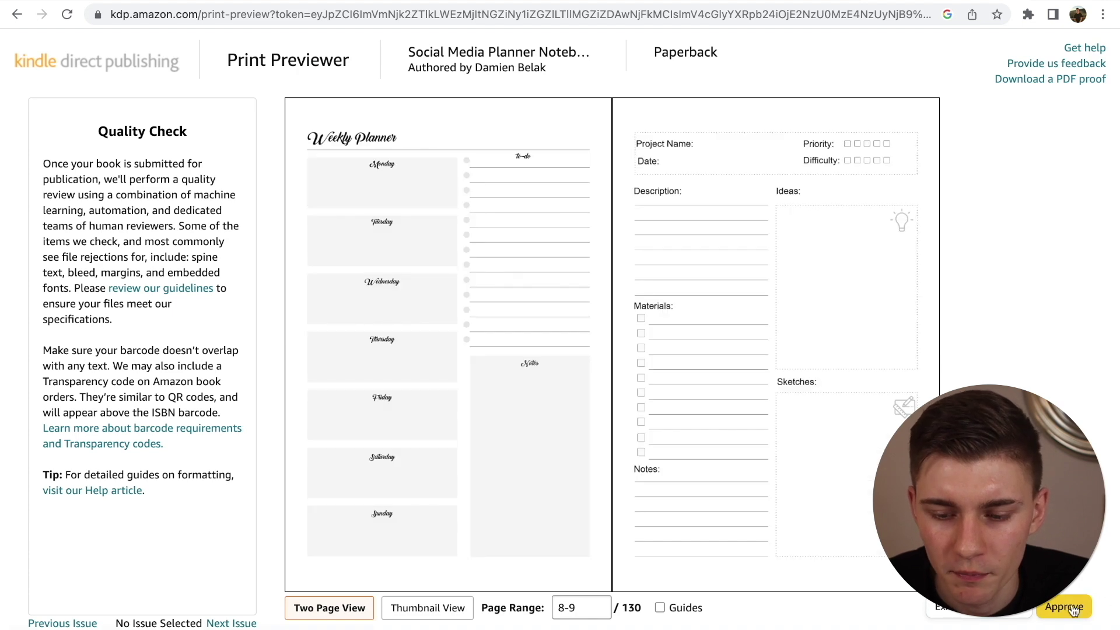
click(1074, 610)
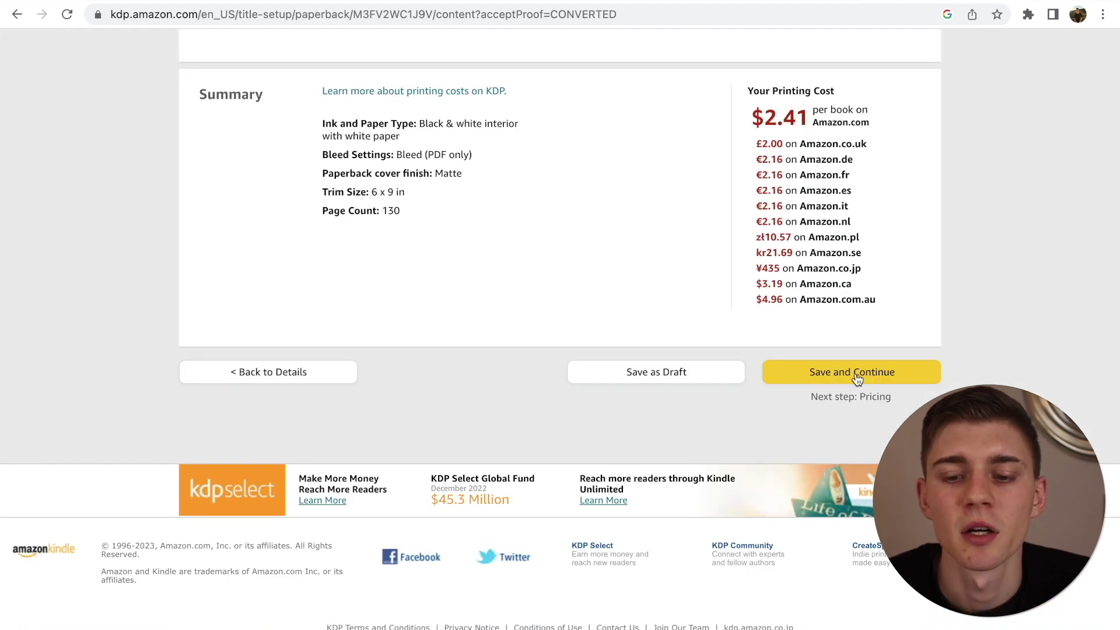
click(856, 373)
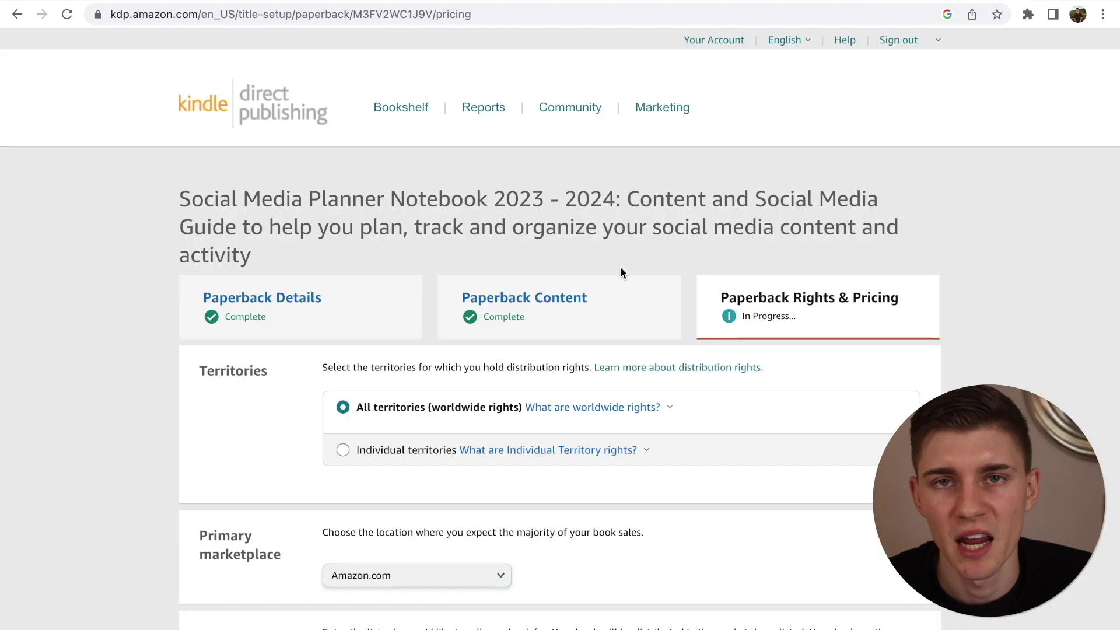
Review the territory and marketplace settings, then switch to Book Bolt's Cloud search and examine the price data for social media planners.
scroll(621, 270, down, 3)
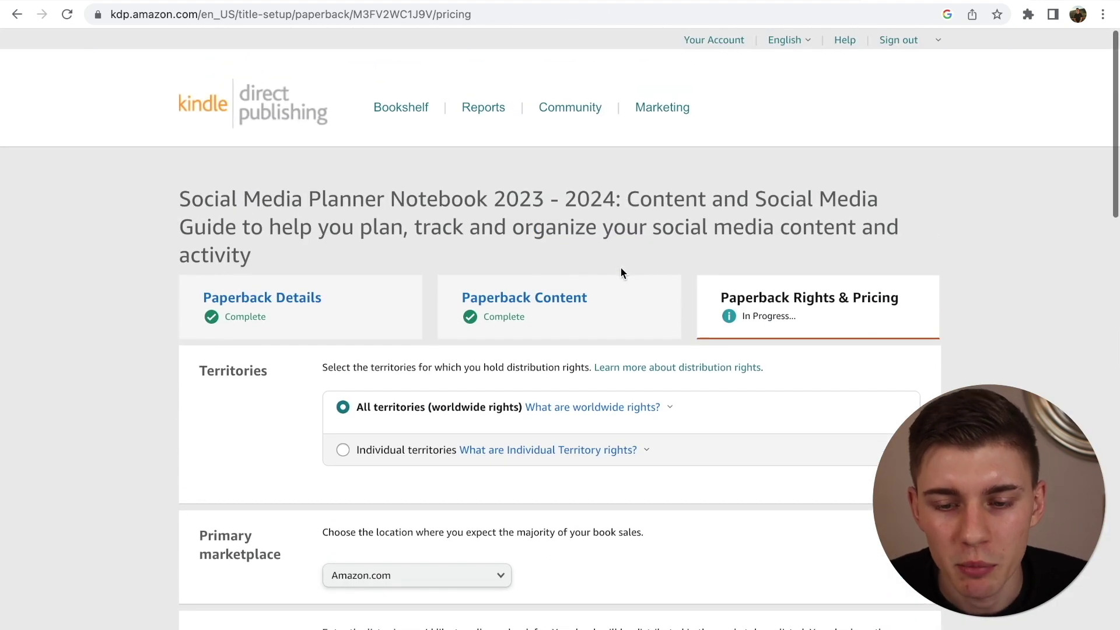
scroll(620, 267, down, 4)
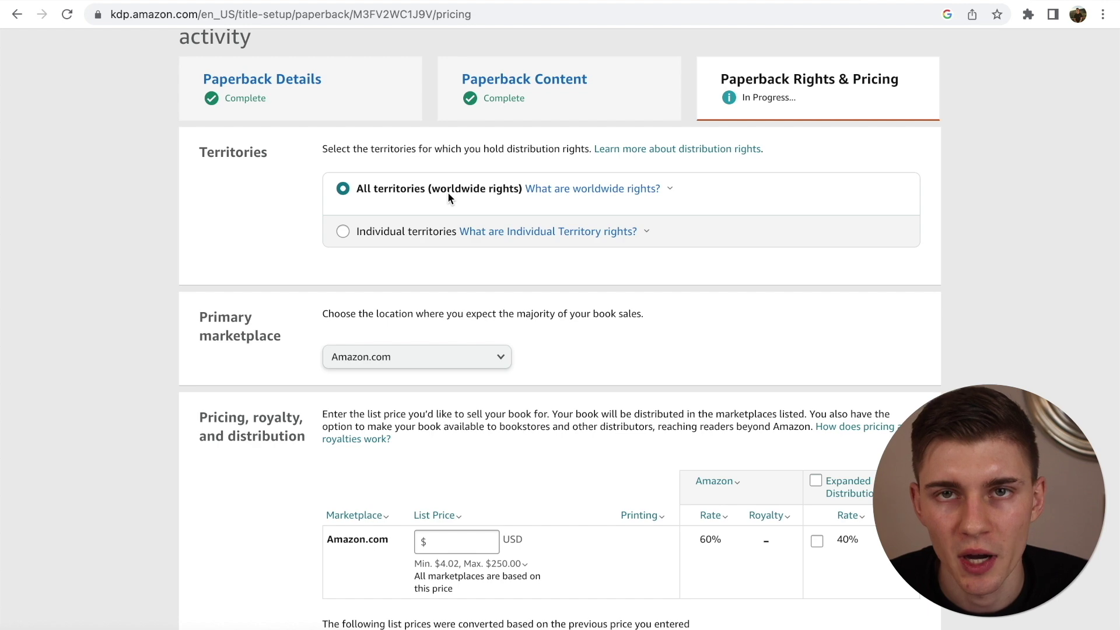
scroll(448, 193, down, 3)
scroll(429, 282, down, 3)
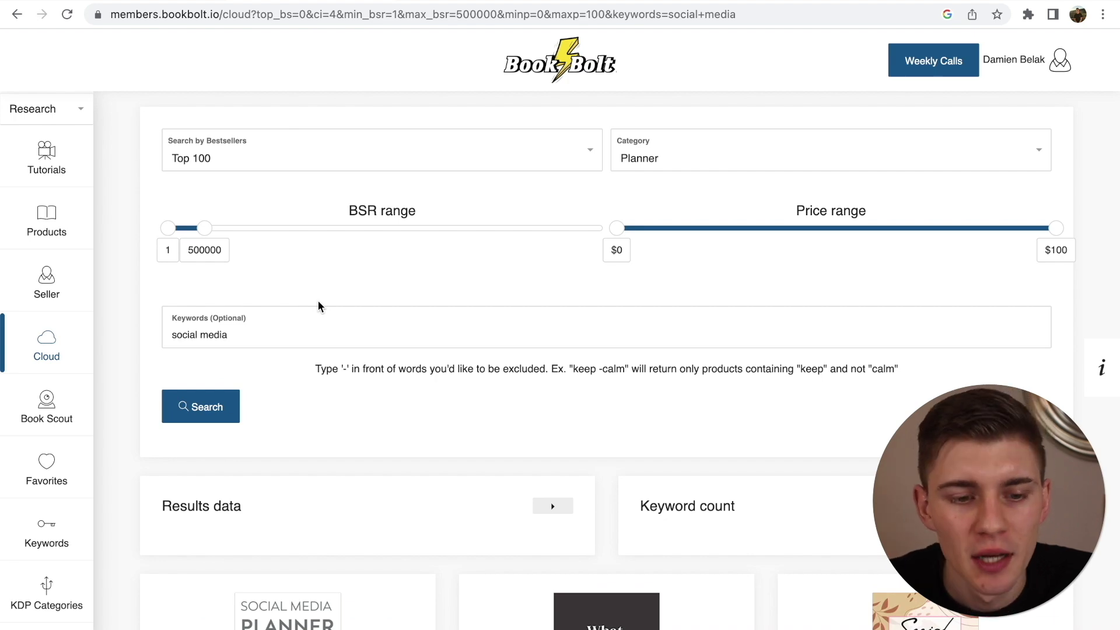
scroll(323, 252, down, 9)
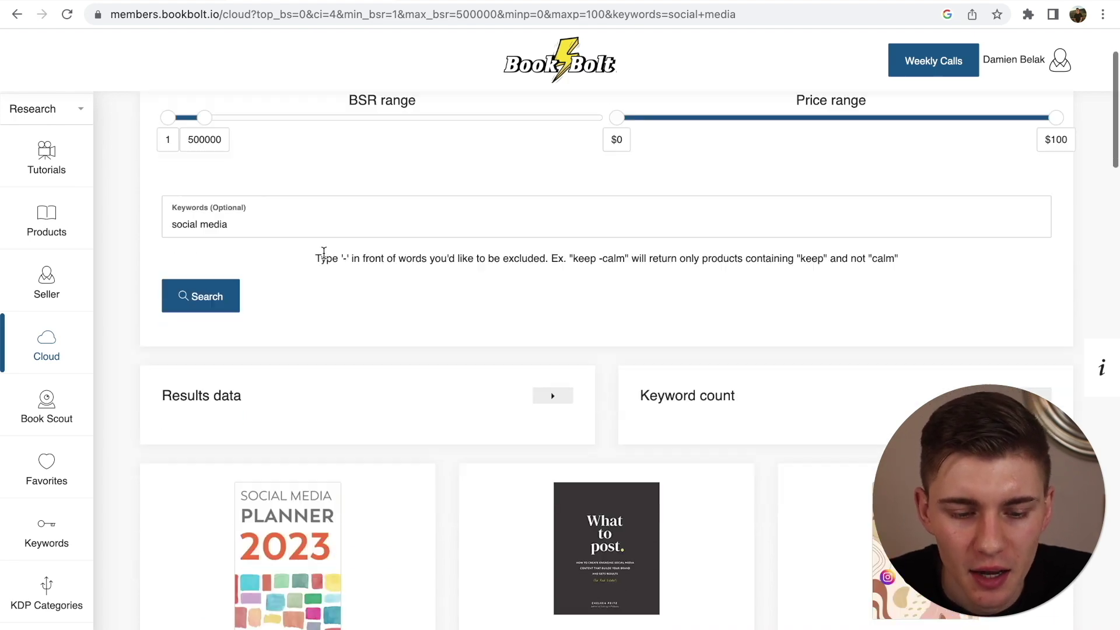
scroll(344, 274, up, 6)
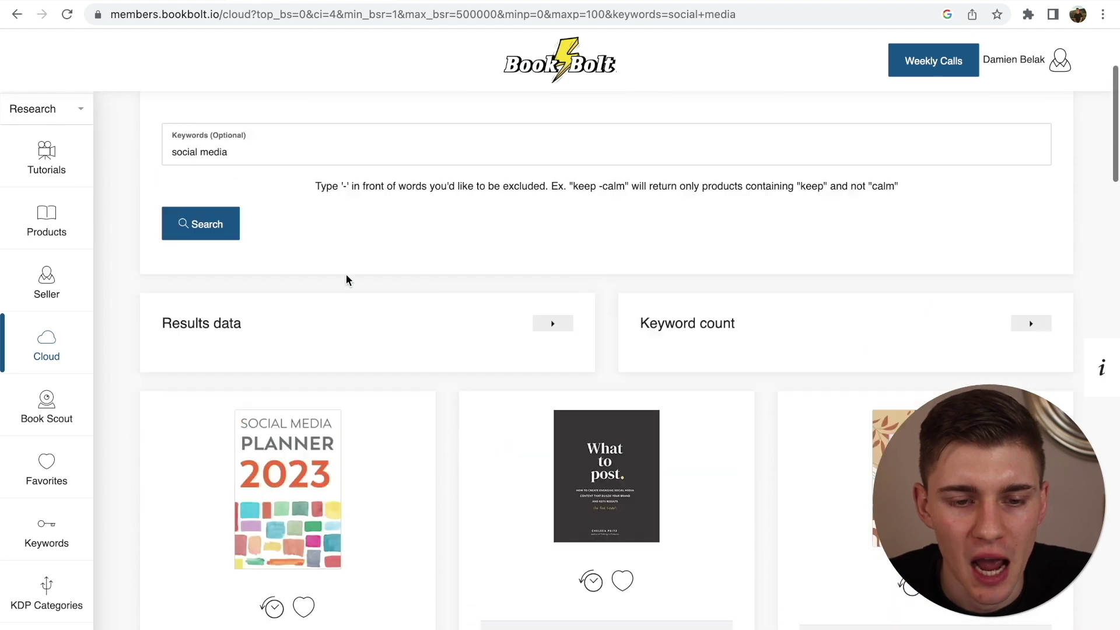
click(550, 324)
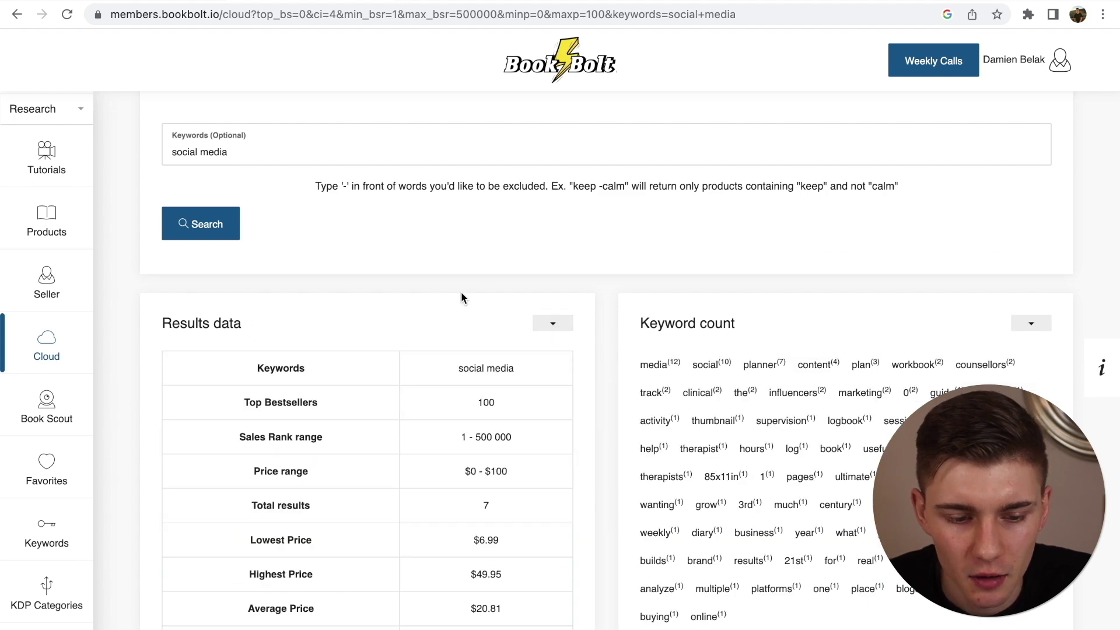
scroll(460, 295, down, 3)
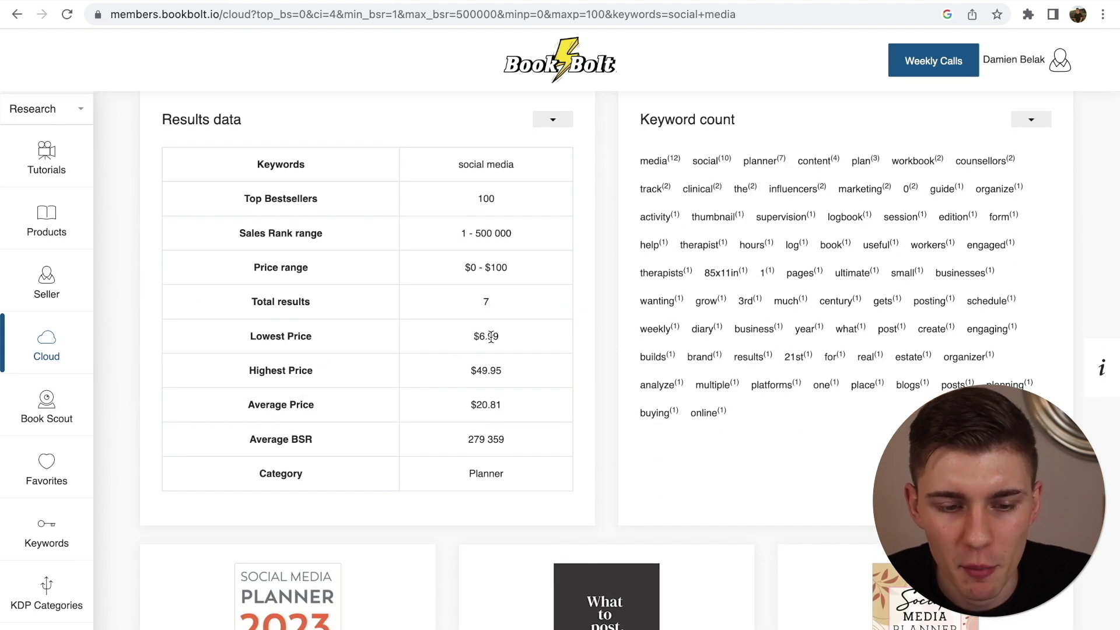
scroll(495, 373, down, 1)
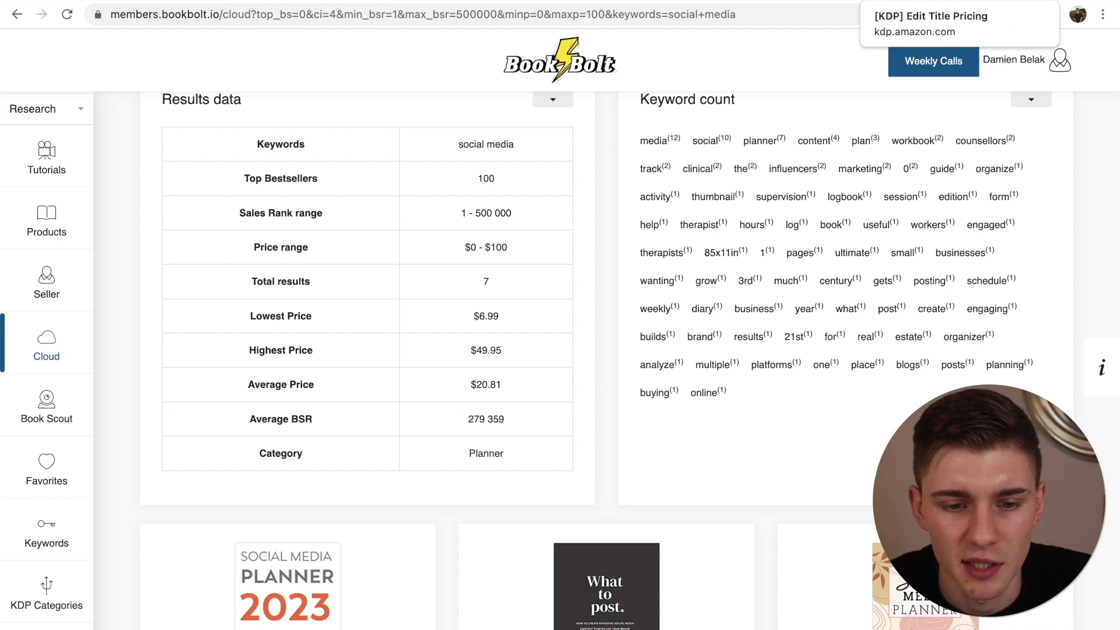
Return to the KDP pricing page, set the Amazon.com list price to 9.95 USD, and review the converted prices for the other marketplaces.
click(933, 2)
click(464, 258)
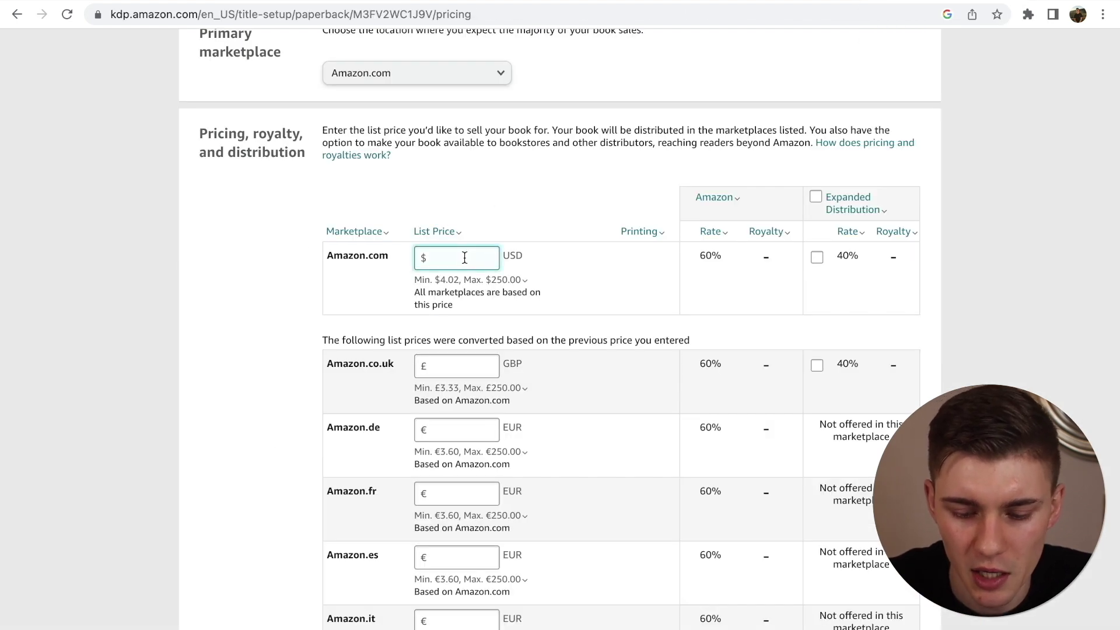
click(558, 234)
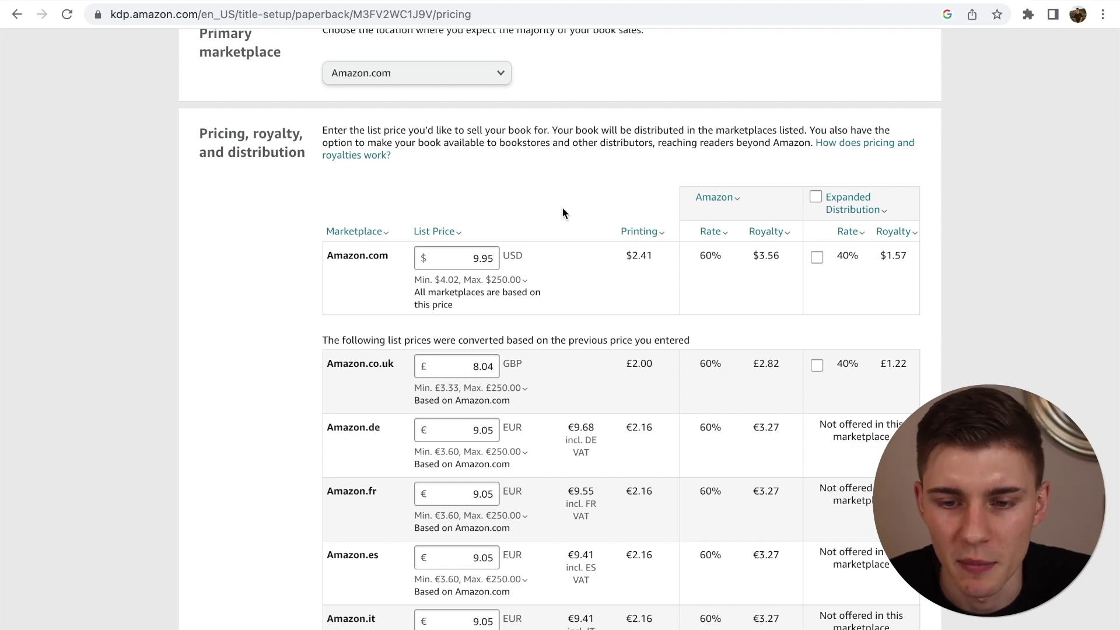
scroll(534, 221, down, 3)
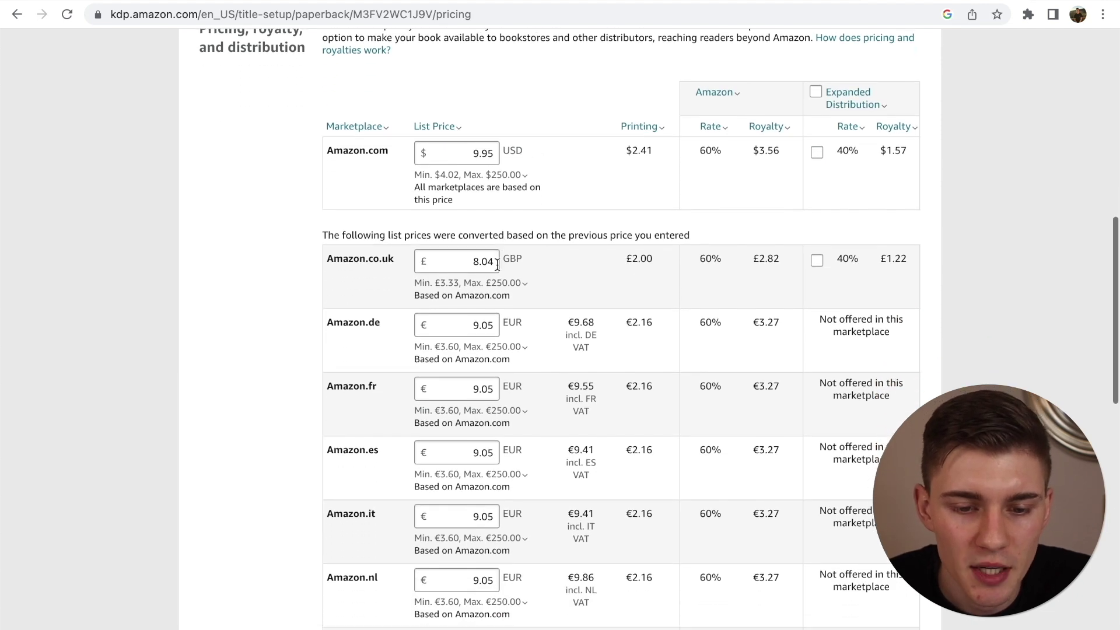
scroll(397, 263, down, 3)
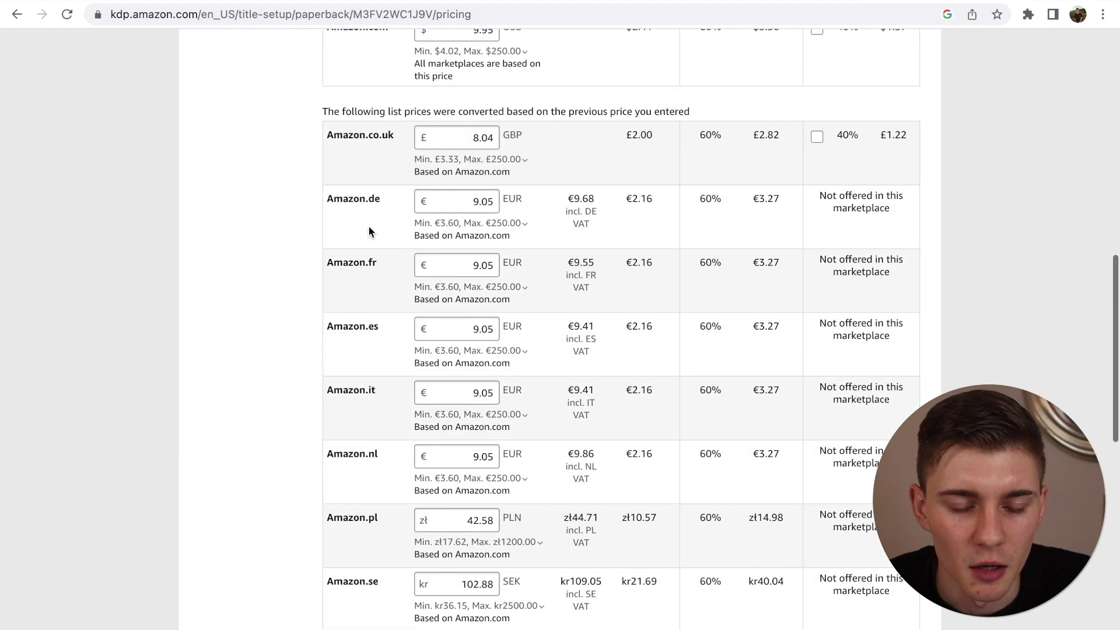
scroll(382, 286, up, 5)
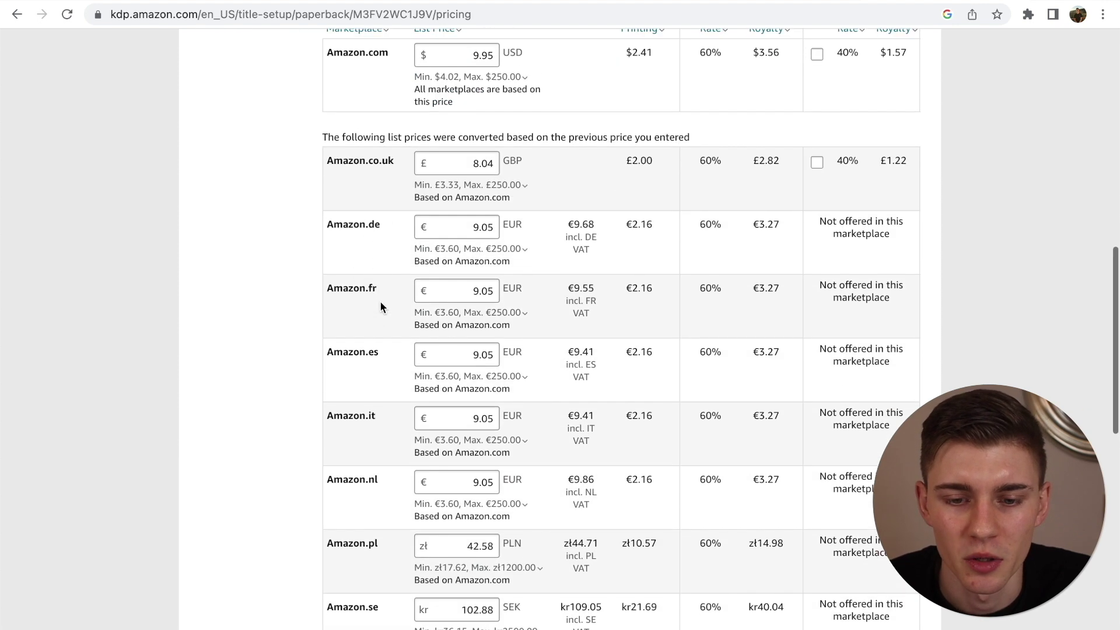